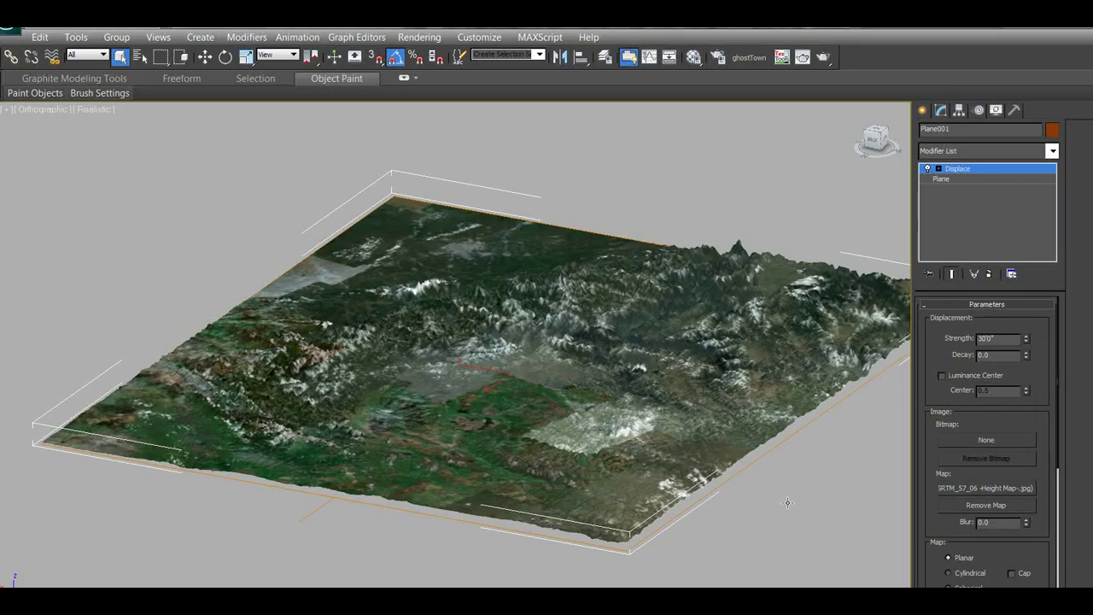
# Raise the Displace modifier's Strength to about 50' so the terrain peaks stand taller
pyautogui.moveTo(573, 478); pyautogui.dragTo(518, 481, button='middle')
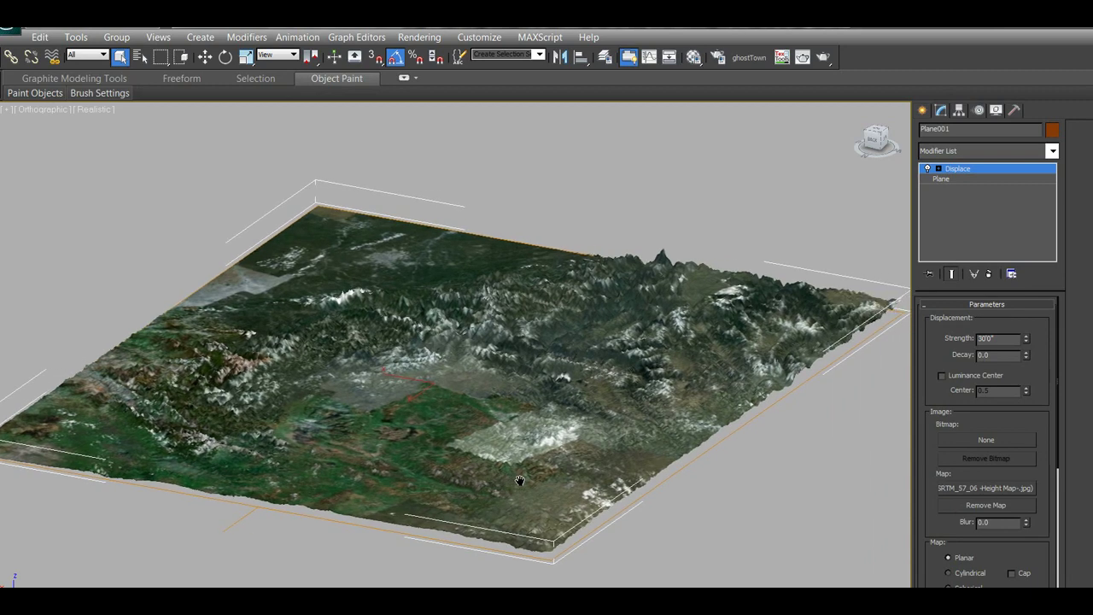
pyautogui.scroll(3, 558, 319)
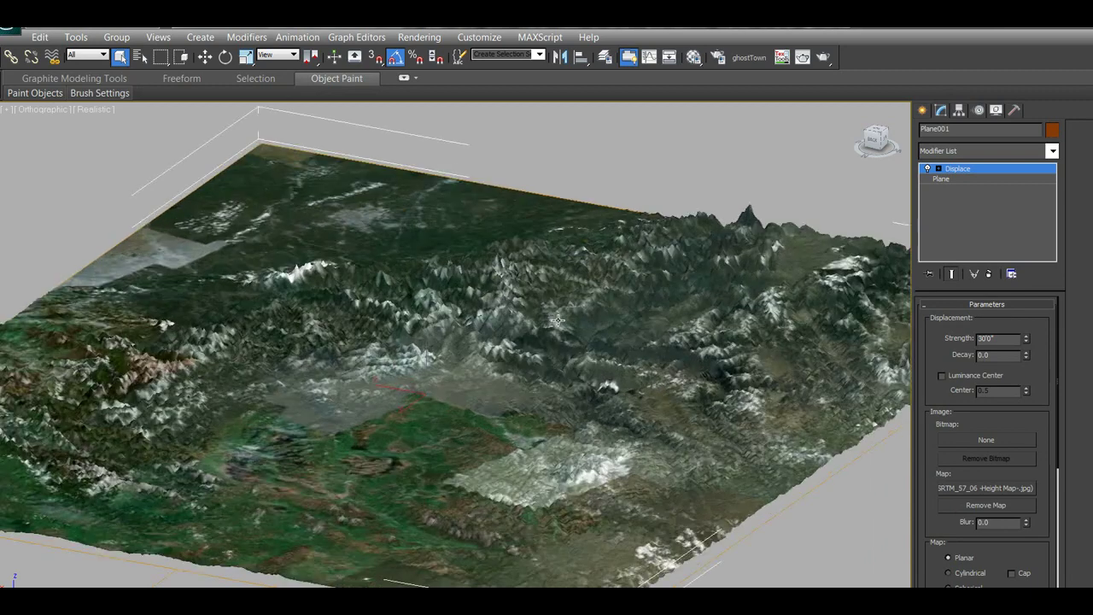
pyautogui.scroll(-6, 558, 319)
pyautogui.scroll(2, 558, 319)
pyautogui.scroll(-4, 558, 319)
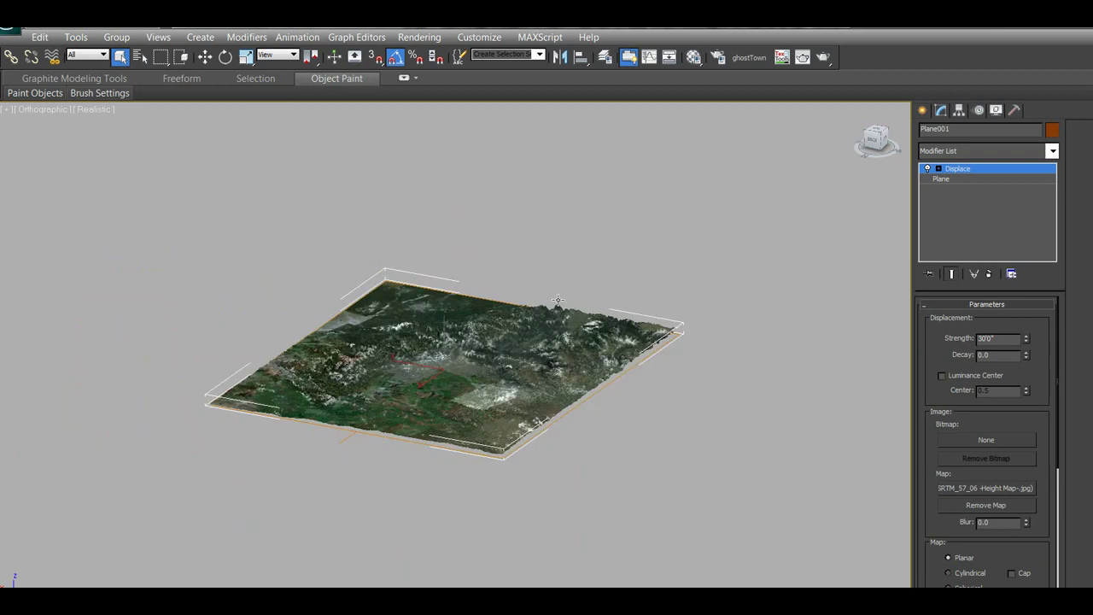
pyautogui.scroll(4, 558, 295)
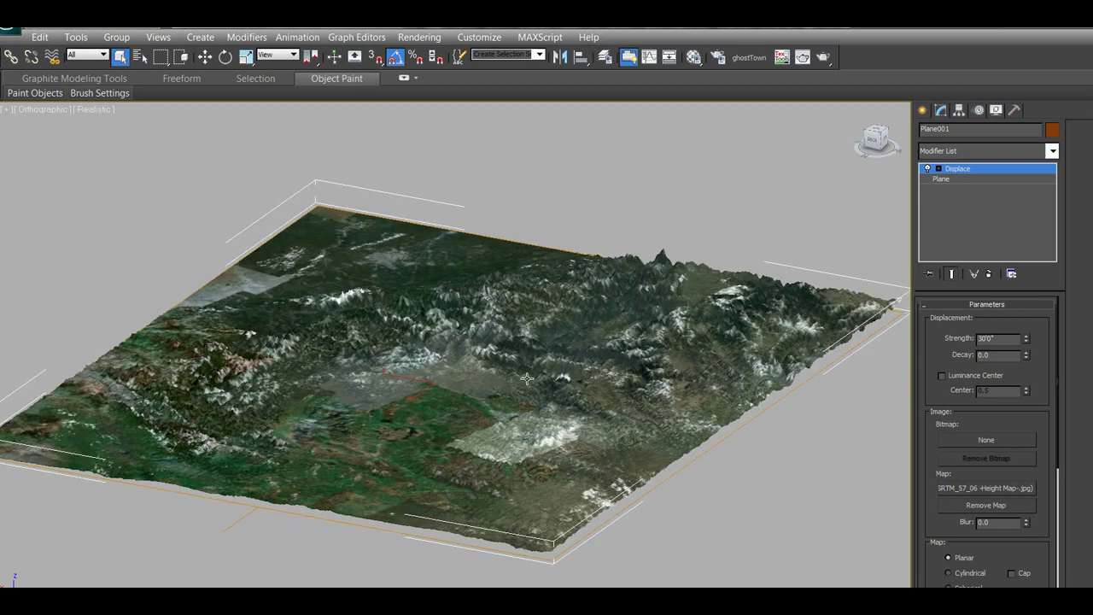
pyautogui.moveTo(539, 366); pyautogui.dragTo(565, 365, button='middle')
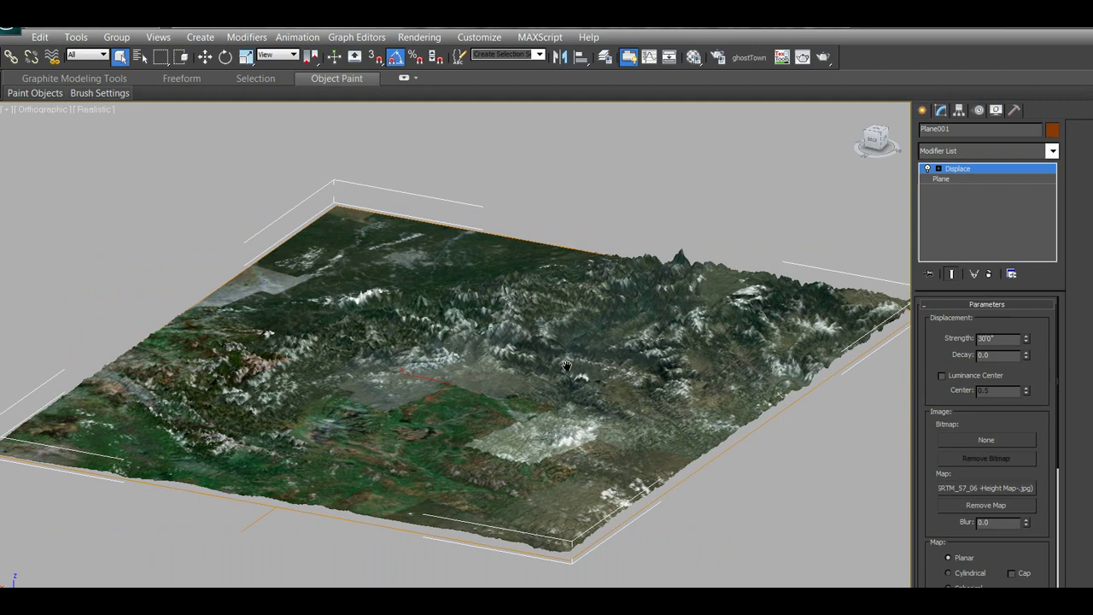
pyautogui.scroll(2, 565, 365)
pyautogui.scroll(-4, 567, 366)
pyautogui.scroll(-2, 566, 366)
pyautogui.scroll(5, 559, 364)
pyautogui.moveTo(537, 346)
pyautogui.keyDown('alt'); pyautogui.mouseDown(button='middle')
pyautogui.moveTo(578, 359)
pyautogui.moveTo(541, 342)
pyautogui.mouseUp(button='middle'); pyautogui.keyUp('alt')
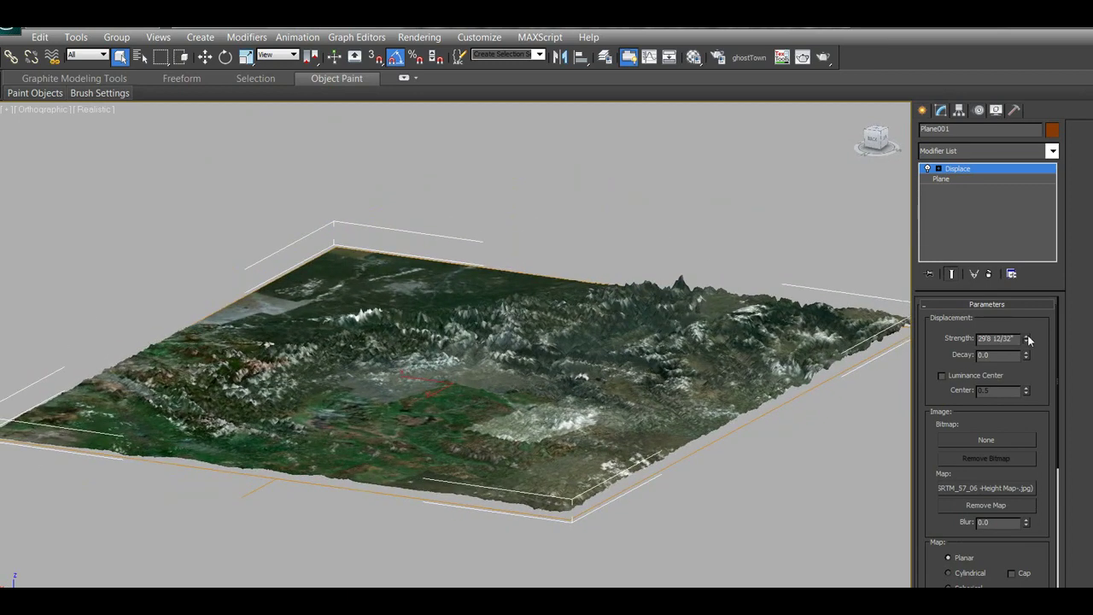
pyautogui.moveTo(1026, 339); pyautogui.dragTo(1033, 321)
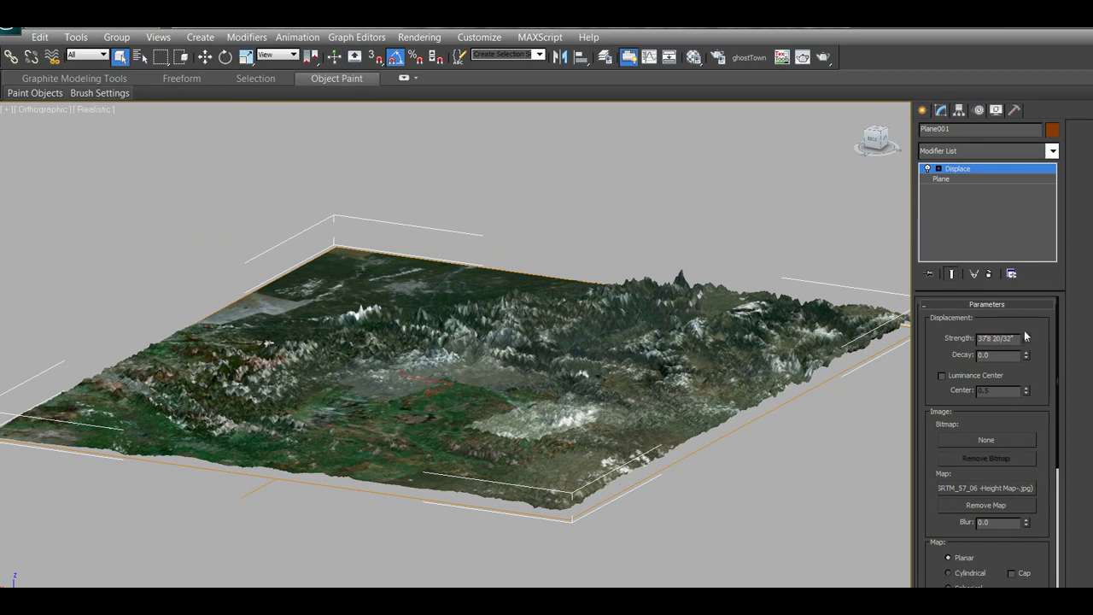
pyautogui.moveTo(1026, 336); pyautogui.dragTo(1028, 319)
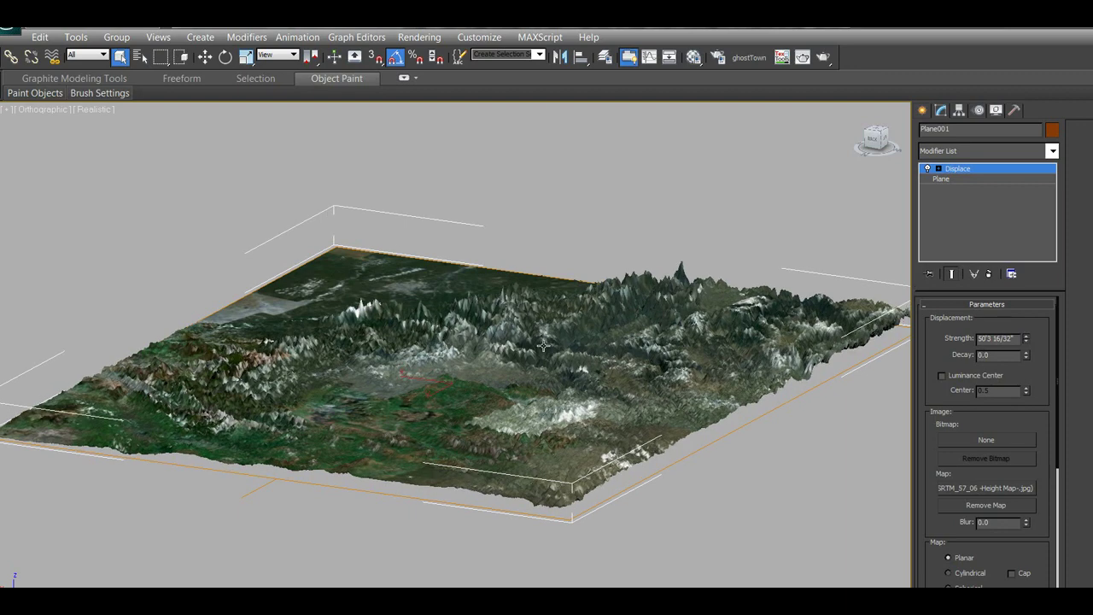
# Replace the terrain's satellite material with the plain grey sample material and view the bare relief from above
pyautogui.press('m')
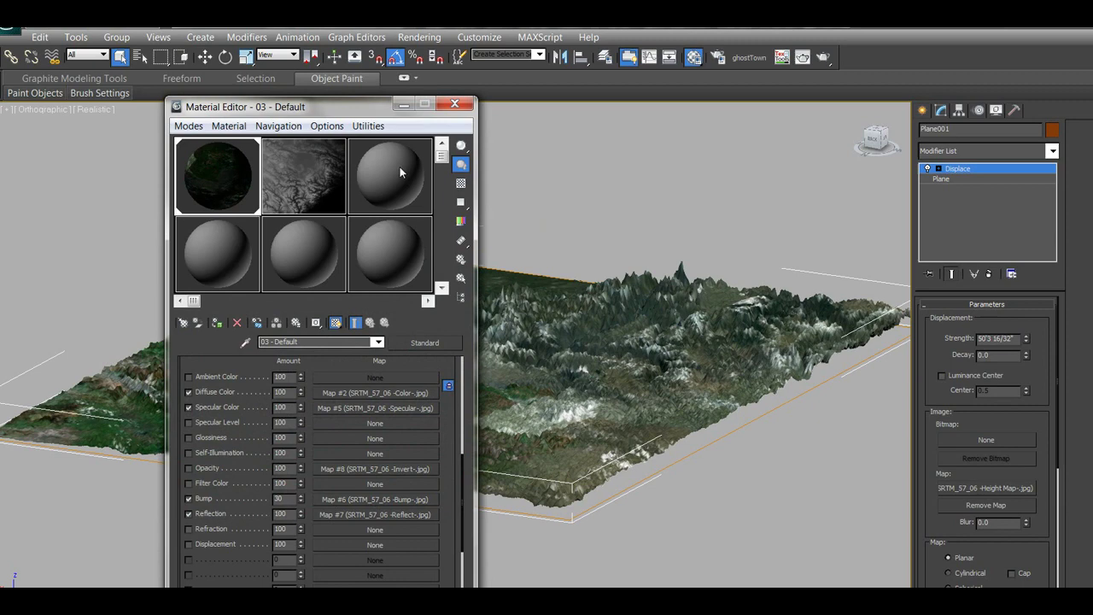
pyautogui.moveTo(399, 166); pyautogui.dragTo(567, 311)
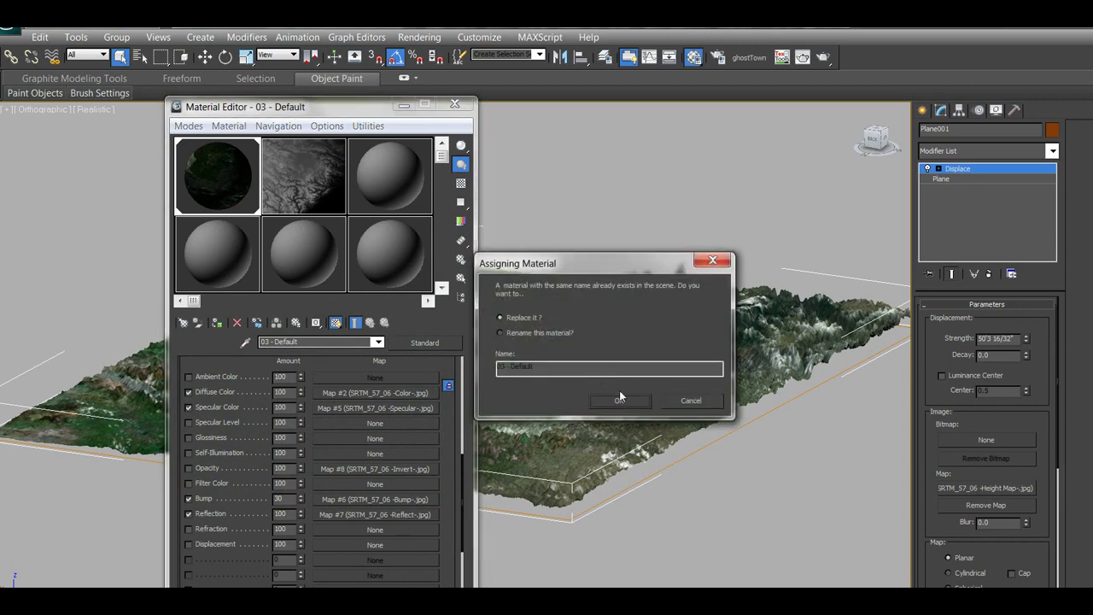
pyautogui.click(619, 400)
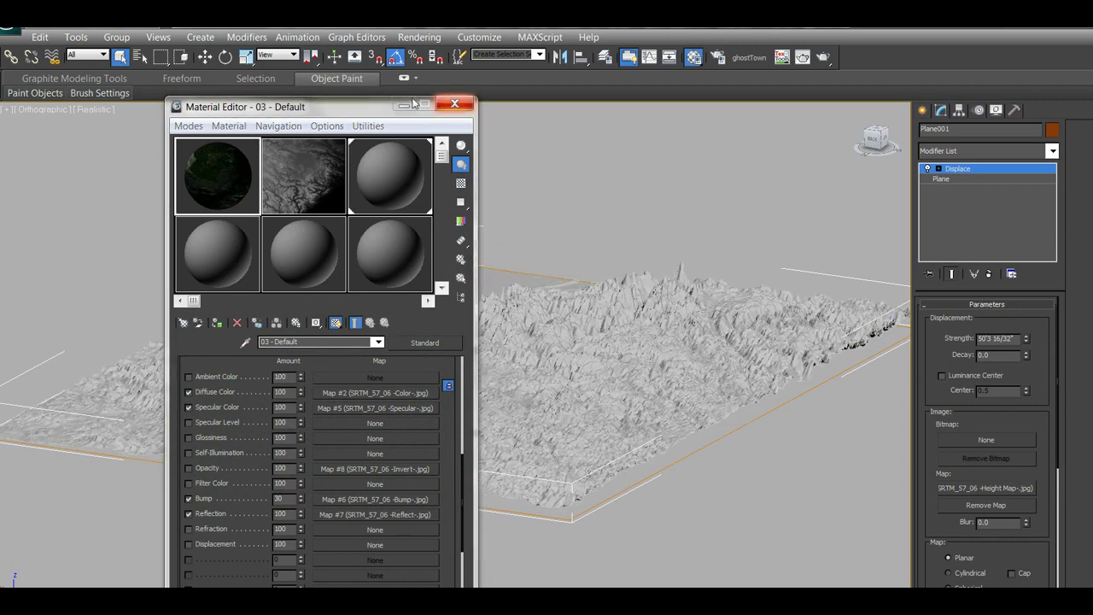
pyautogui.click(455, 104)
pyautogui.keyDown('alt'); pyautogui.moveTo(611, 367); pyautogui.dragTo(521, 365, button='middle'); pyautogui.keyUp('alt')
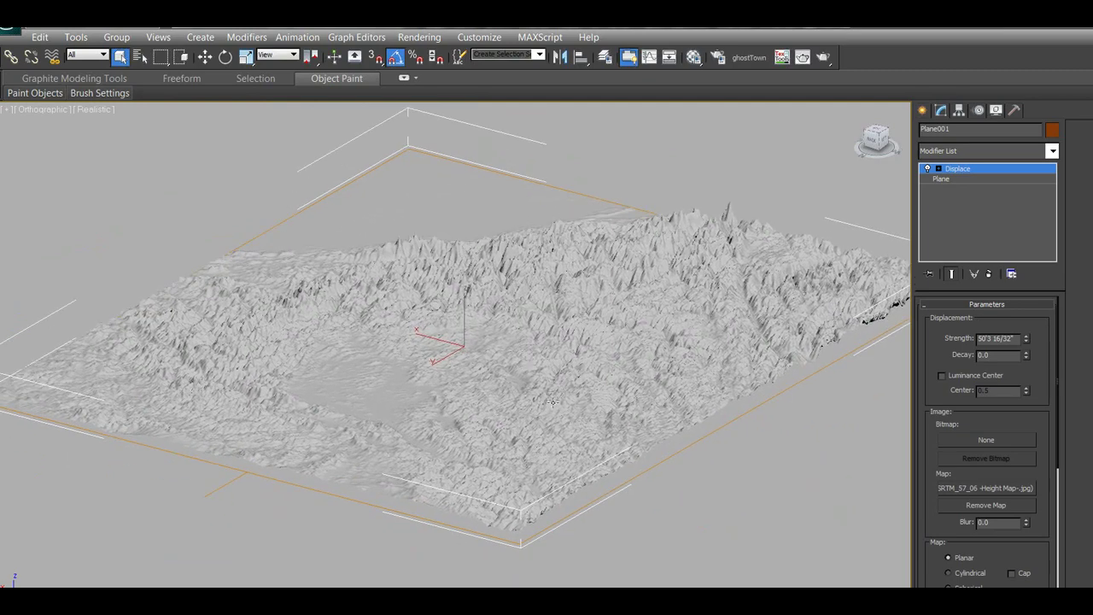
pyautogui.scroll(-2, 553, 401)
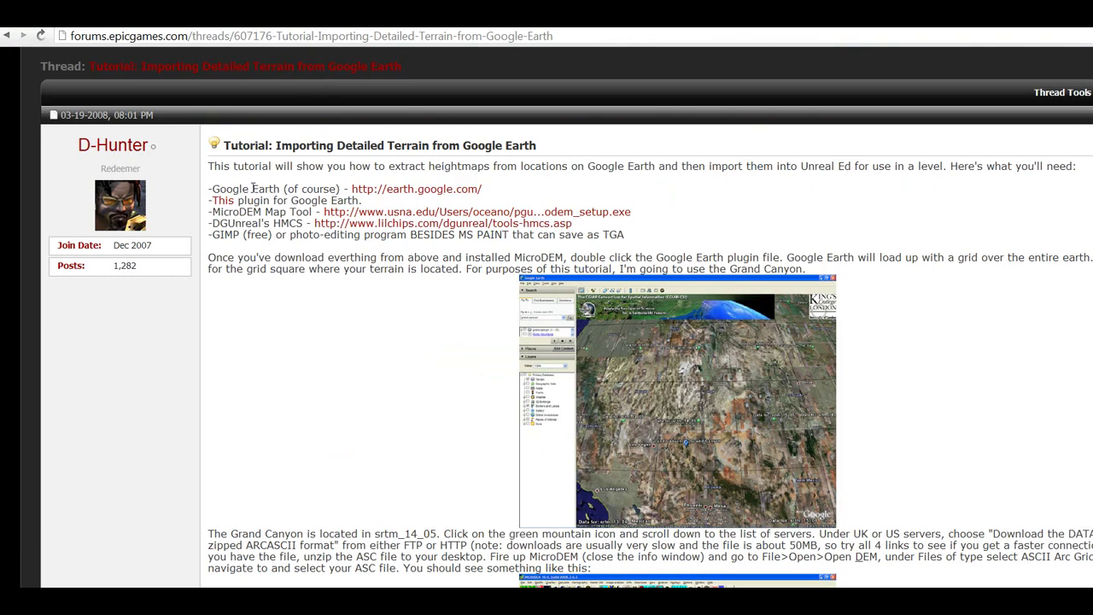
# Scroll the forum tutorial and highlight the Google Earth and plugin lines in the tools list
pyautogui.scroll(-10, 550, 272)
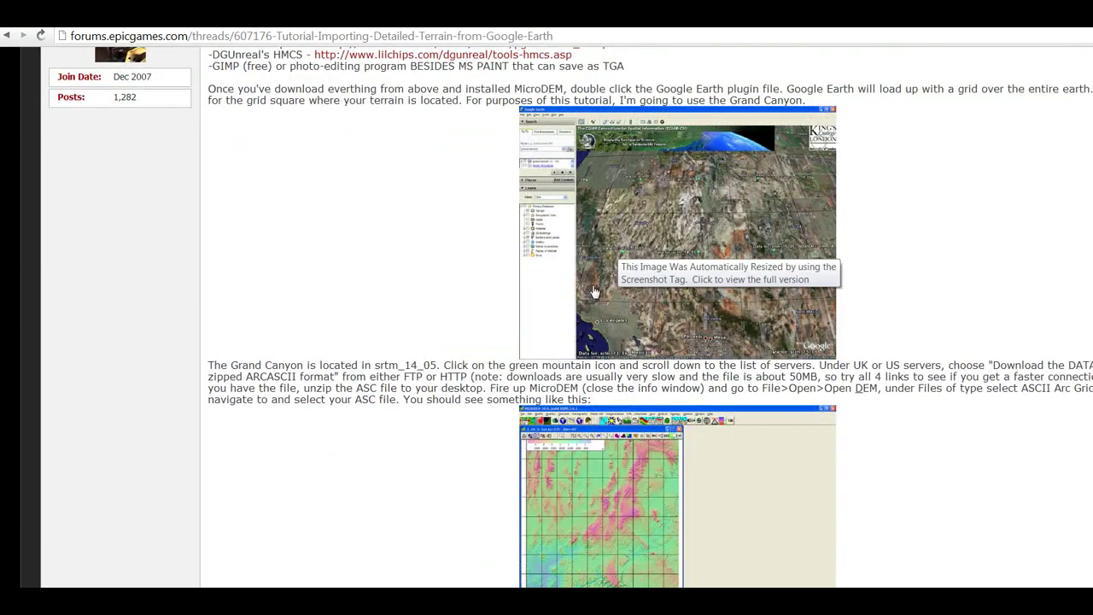
pyautogui.scroll(-3, 550, 273)
pyautogui.scroll(15, 549, 265)
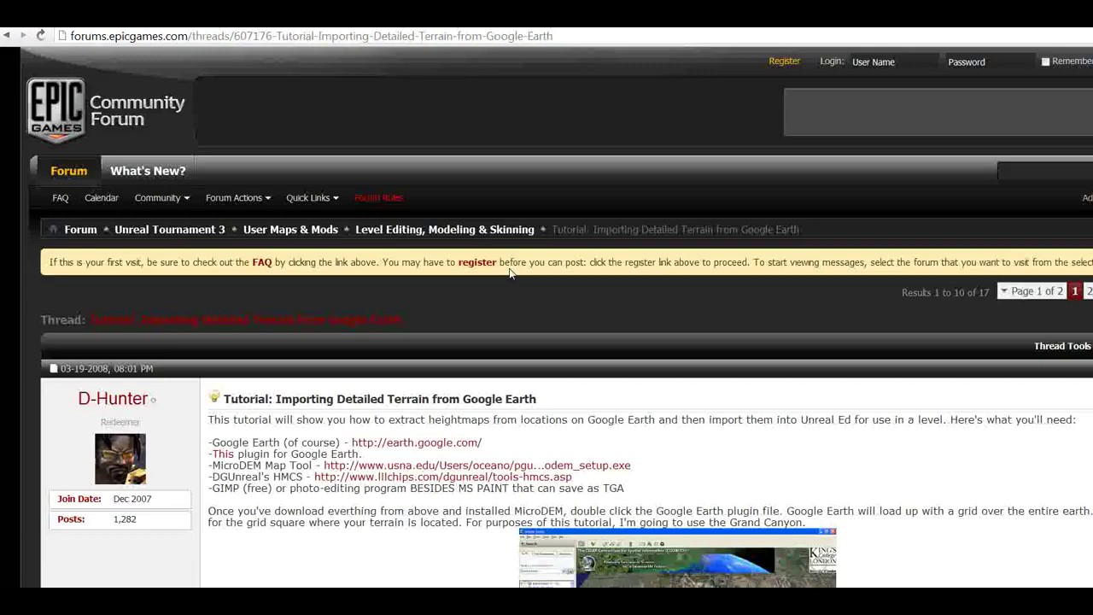
pyautogui.scroll(-3, 529, 282)
pyautogui.scroll(-2, 518, 294)
pyautogui.scroll(3, 516, 282)
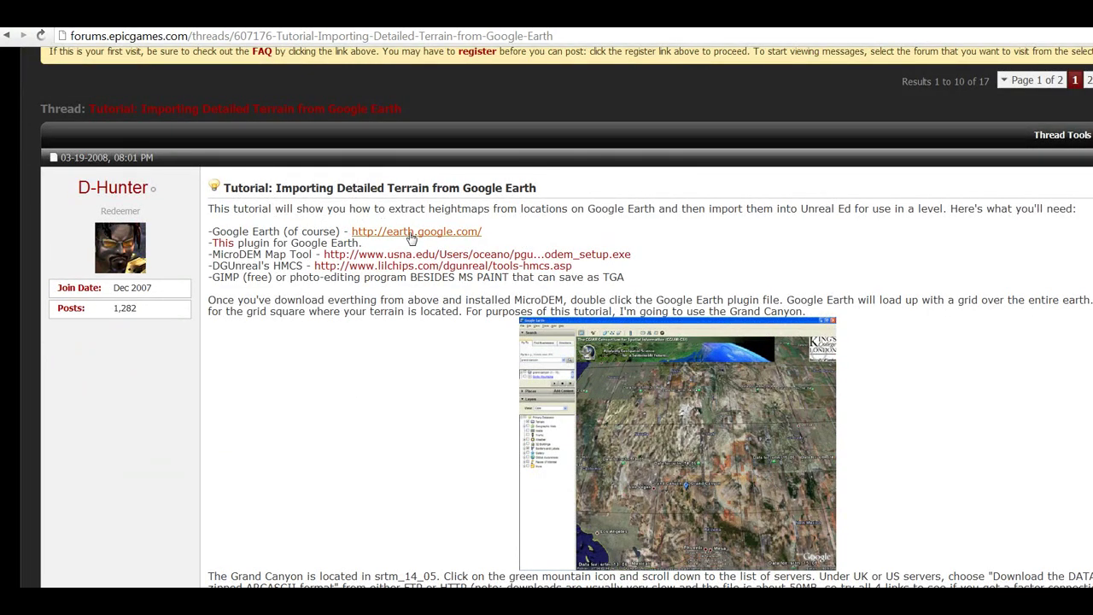
pyautogui.moveTo(273, 243); pyautogui.dragTo(418, 209)
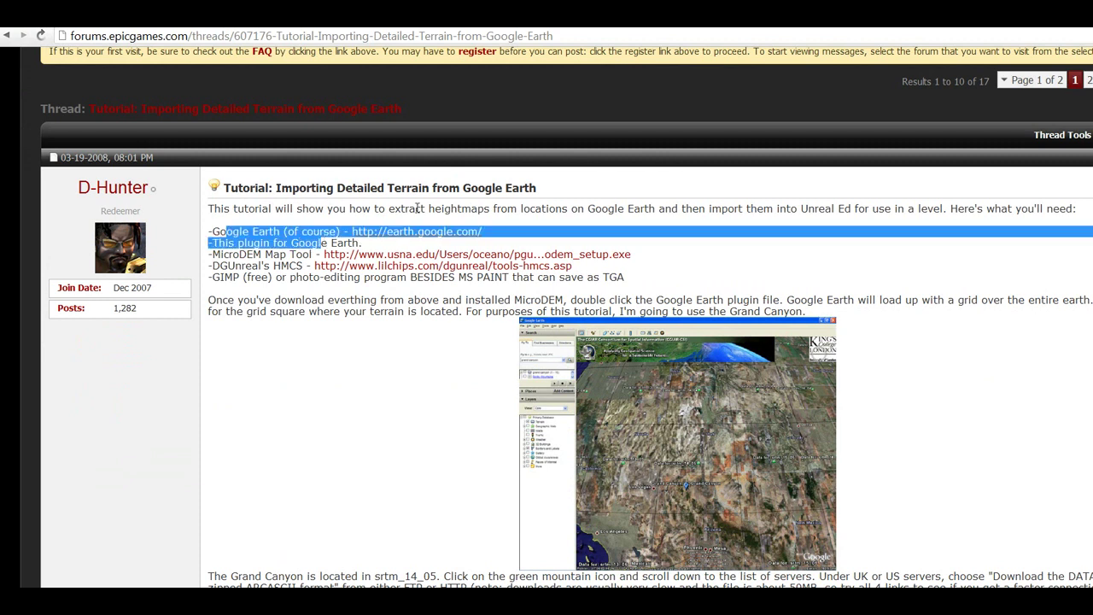
pyautogui.click(551, 213)
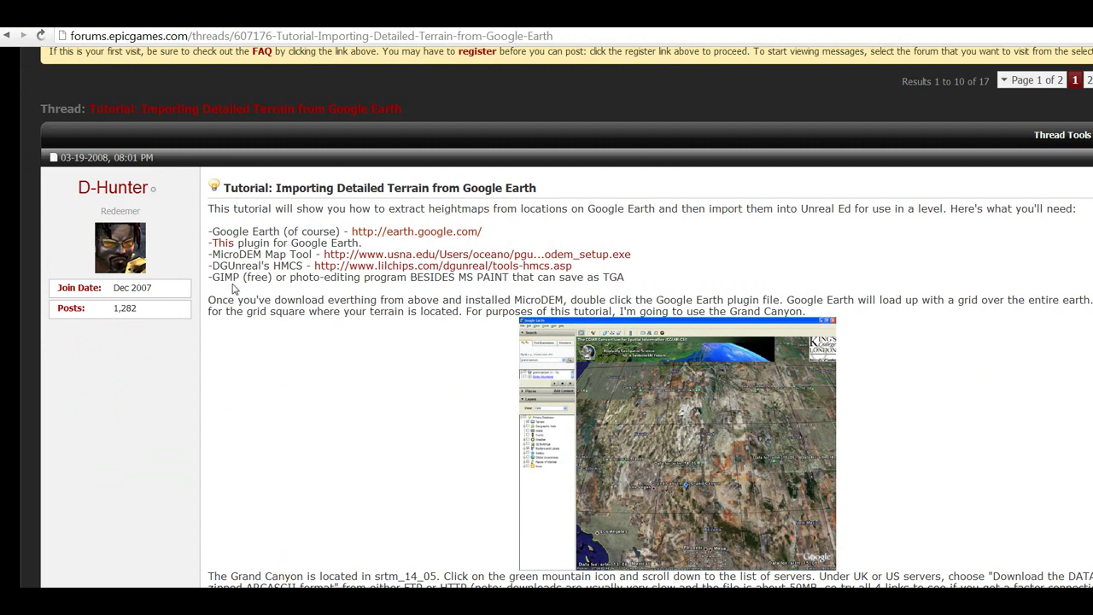
# Highlight the GIMP and HMCS lines in the required tools list
pyautogui.moveTo(237, 277)
pyautogui.mouseDown()
pyautogui.moveTo(260, 278)
pyautogui.moveTo(239, 275)
pyautogui.moveTo(253, 267)
pyautogui.mouseUp()
pyautogui.click(261, 266)
pyautogui.moveTo(218, 282); pyautogui.dragTo(304, 279)
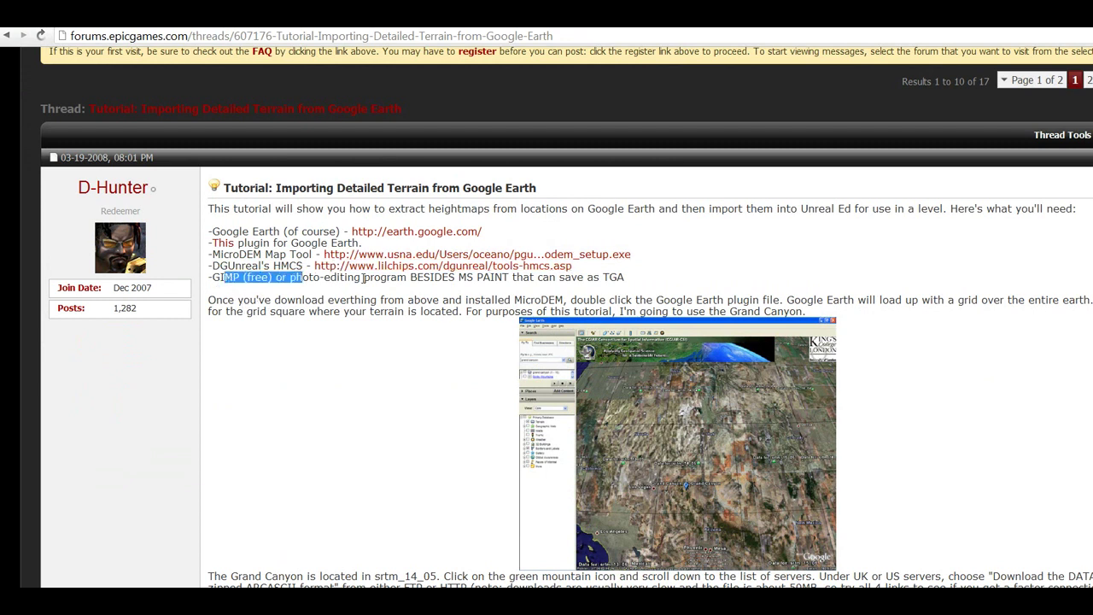
pyautogui.click(304, 279)
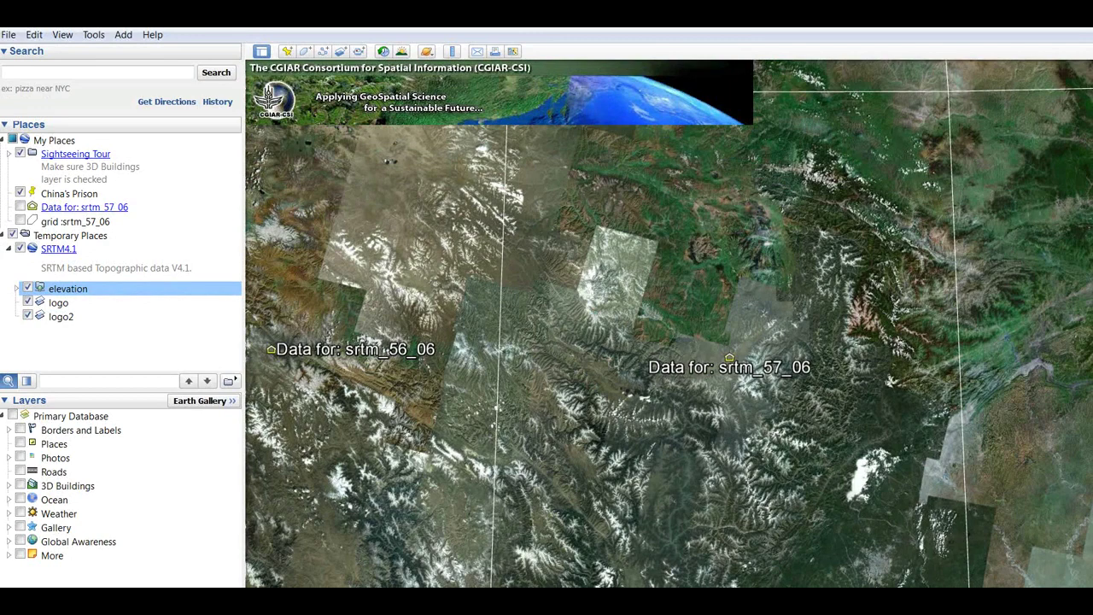
# Quit Google Earth discarding temporary places, then reopen it with the srtm41 file
pyautogui.hotkey('alt', 'F4')
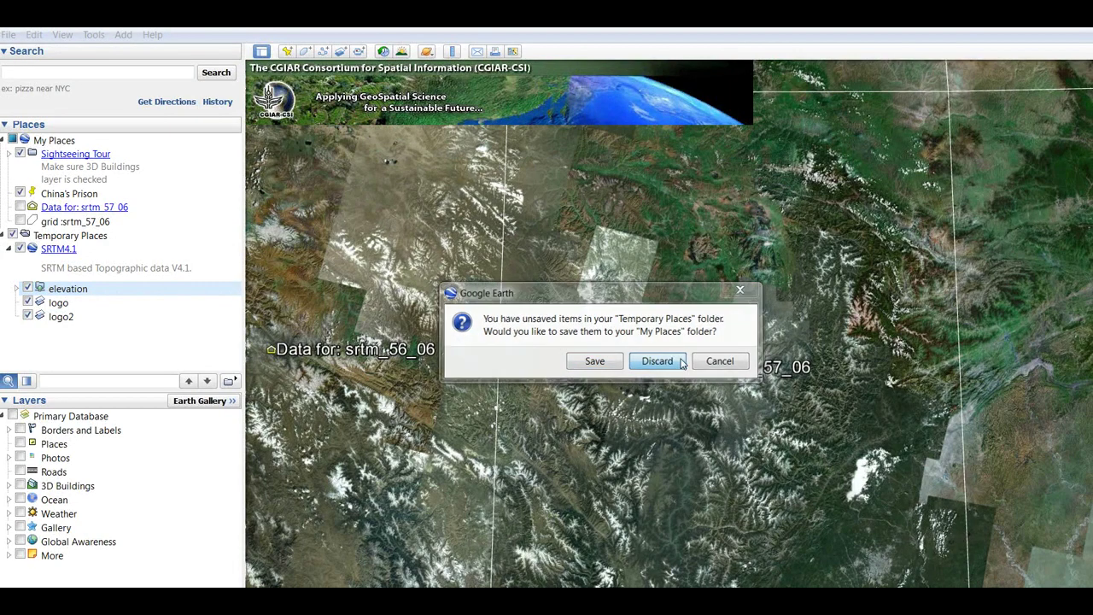
pyautogui.click(681, 362)
pyautogui.doubleClick(446, 86)
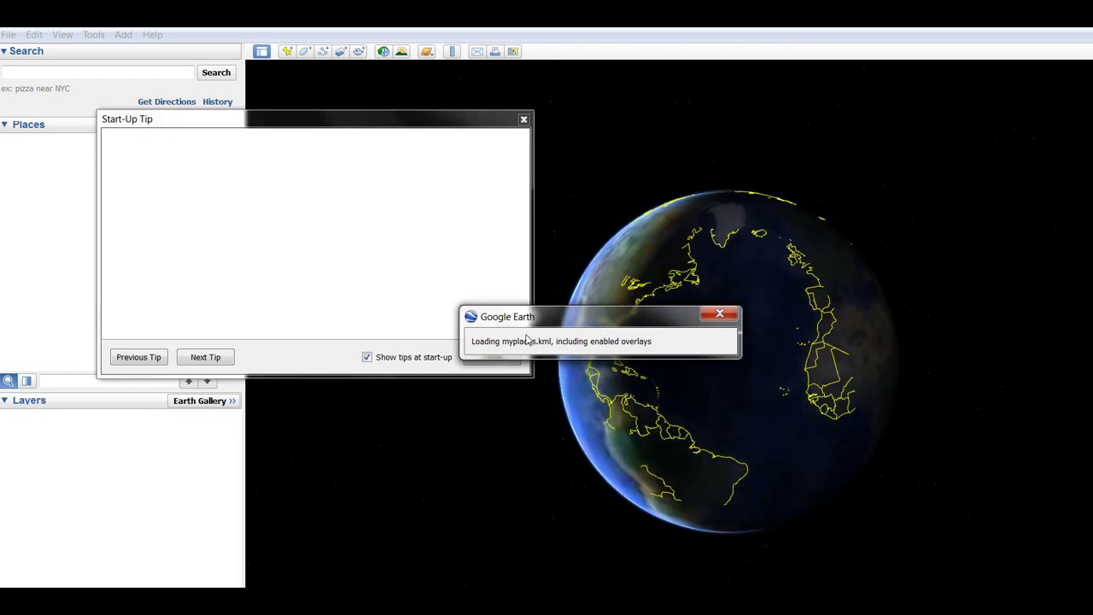
pyautogui.click(492, 357)
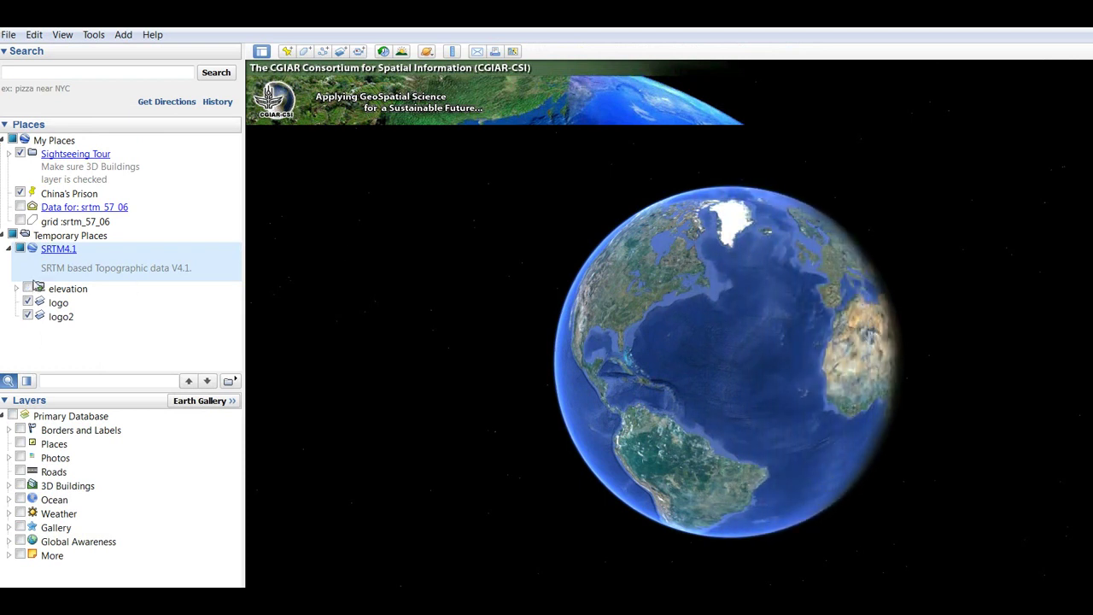
# Show the elevation tile grid, turn the globe to Europe, and fly to grid :srtm_57_06
pyautogui.click(28, 290)
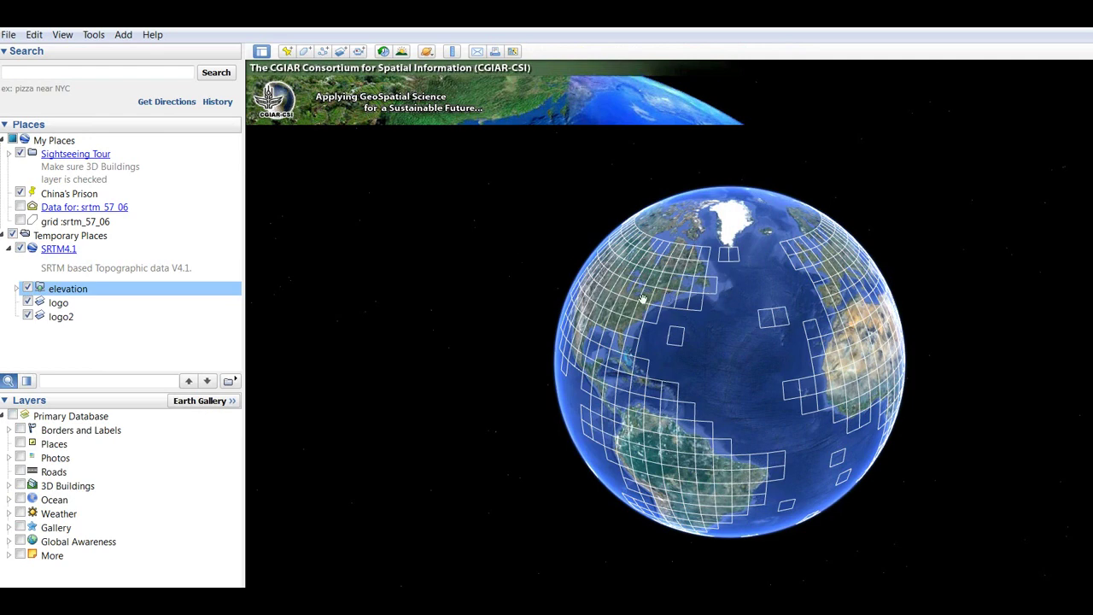
pyautogui.moveTo(623, 301)
pyautogui.mouseDown(button='middle')
pyautogui.moveTo(688, 310)
pyautogui.moveTo(683, 358)
pyautogui.moveTo(662, 331)
pyautogui.mouseUp(button='middle')
pyautogui.moveTo(663, 331); pyautogui.dragTo(651, 310)
pyautogui.scroll(3, 624, 312)
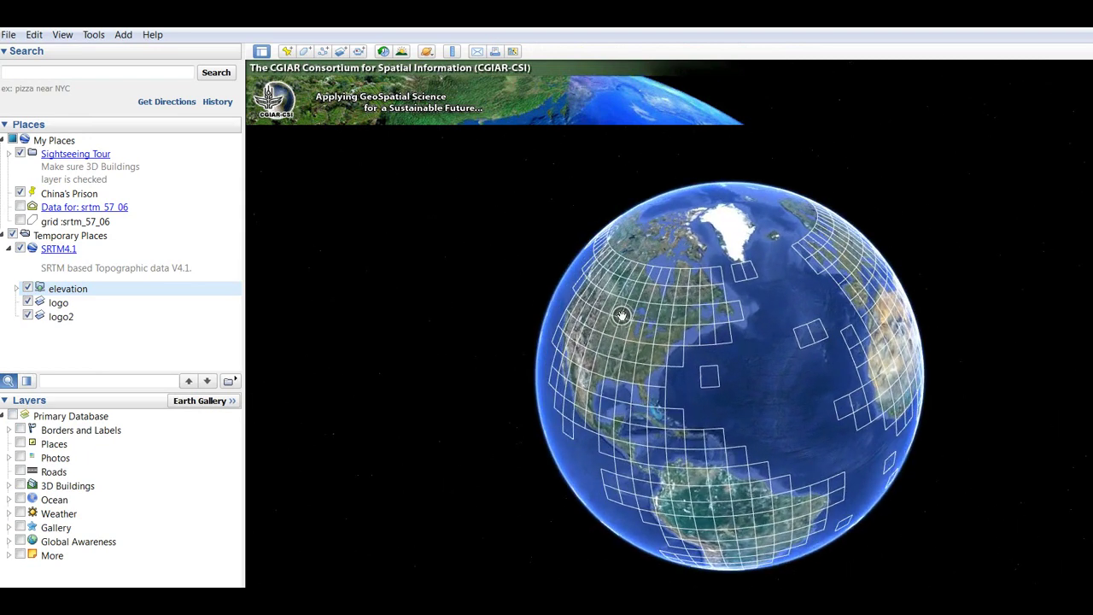
pyautogui.moveTo(629, 373); pyautogui.dragTo(617, 300)
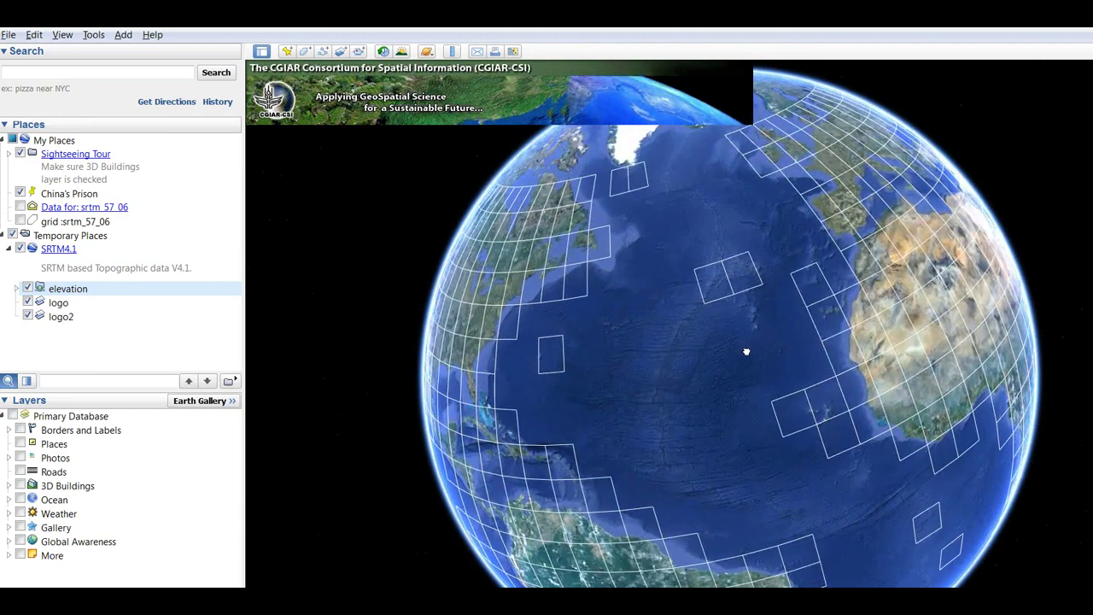
pyautogui.moveTo(760, 367); pyautogui.dragTo(557, 485)
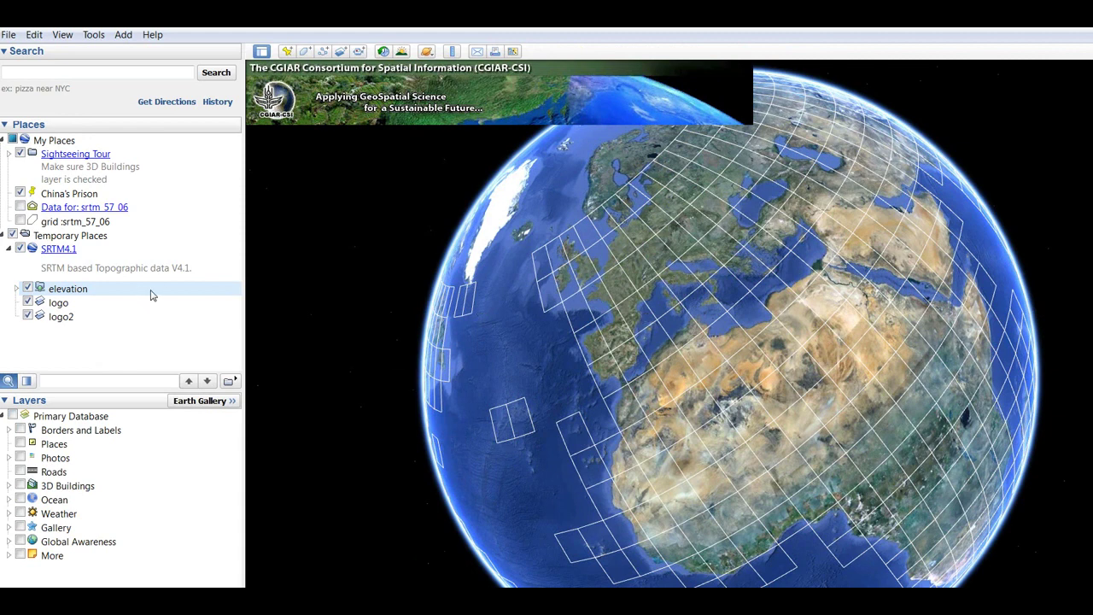
pyautogui.doubleClick(70, 223)
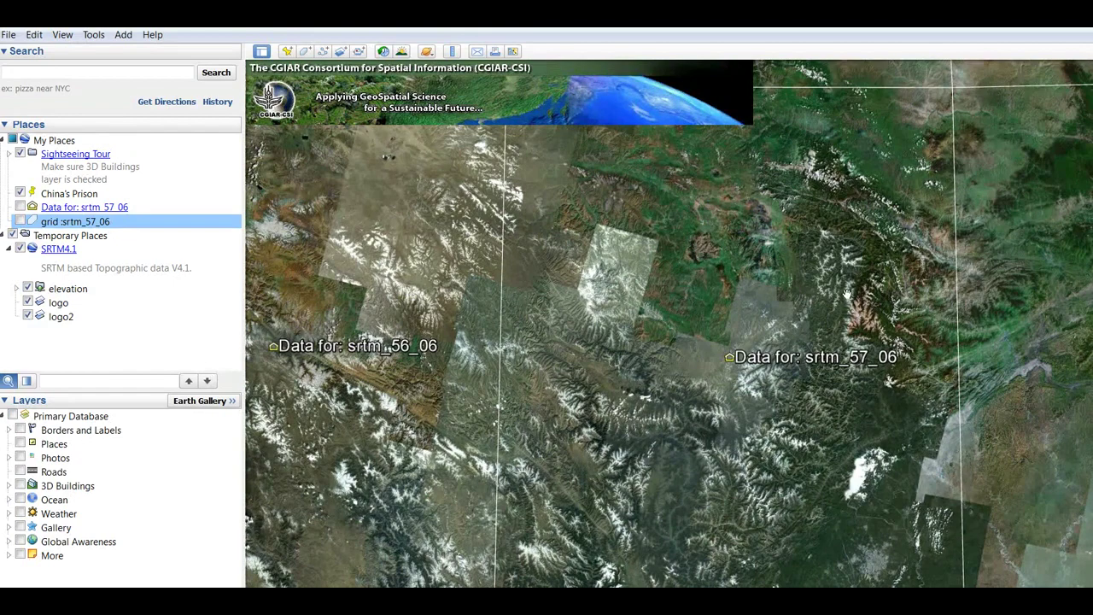
# Open the srtm_57_06 download info, then select the srtm_57_06.zip link and the redirect notice
pyautogui.click(731, 359)
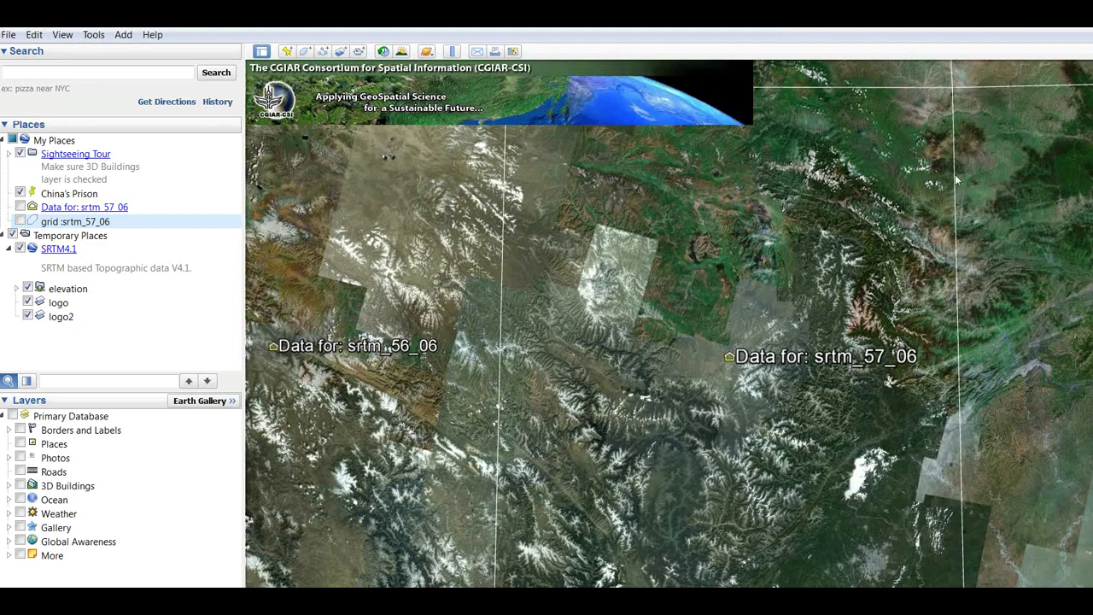
pyautogui.click(730, 356)
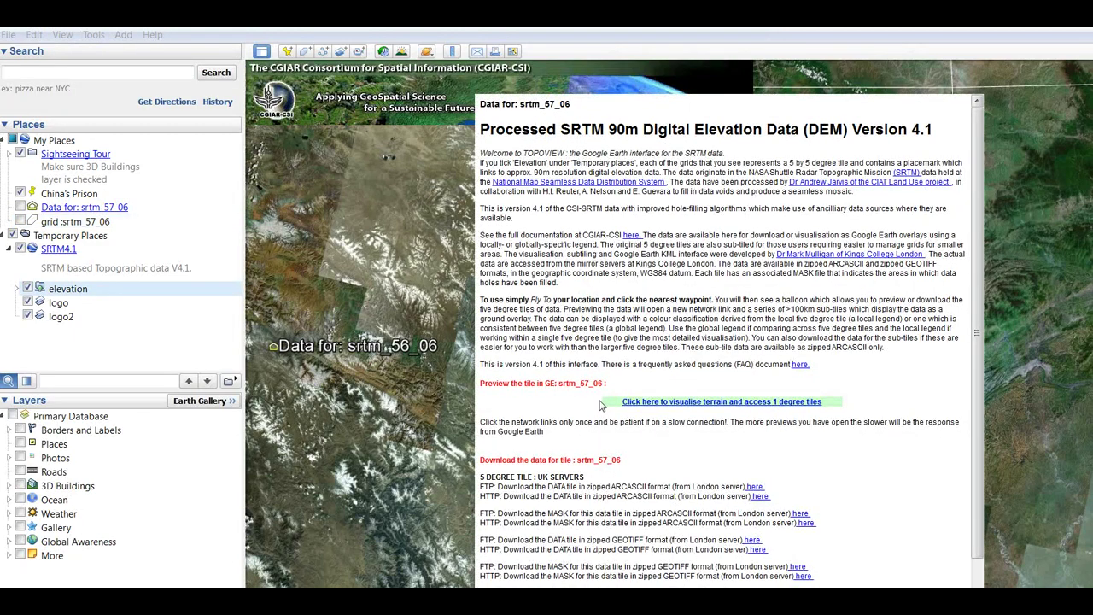
pyautogui.click(760, 497)
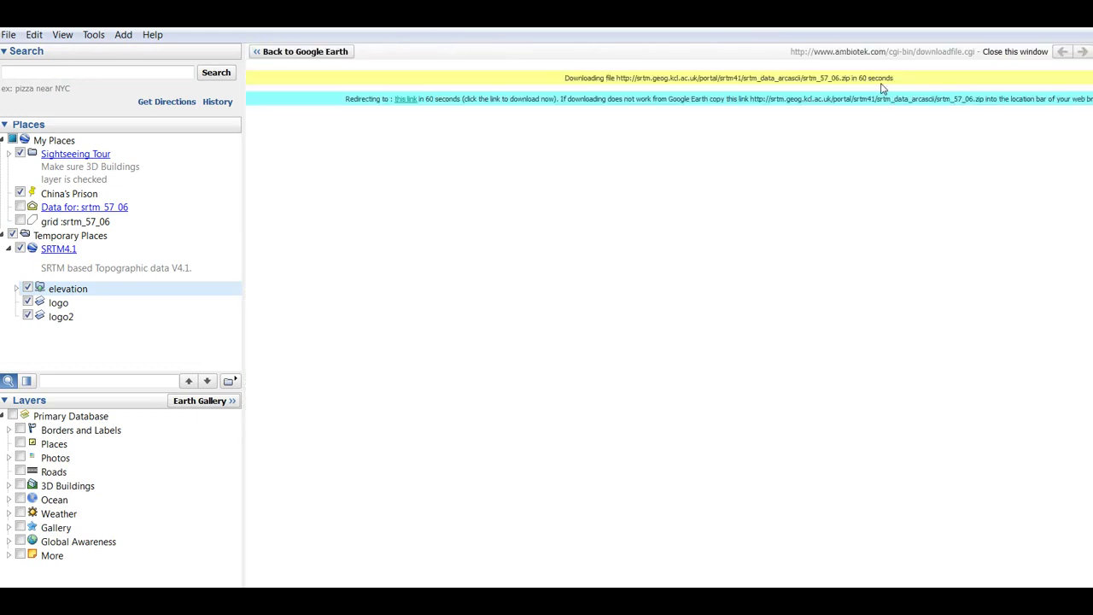
pyautogui.moveTo(848, 78); pyautogui.dragTo(634, 76)
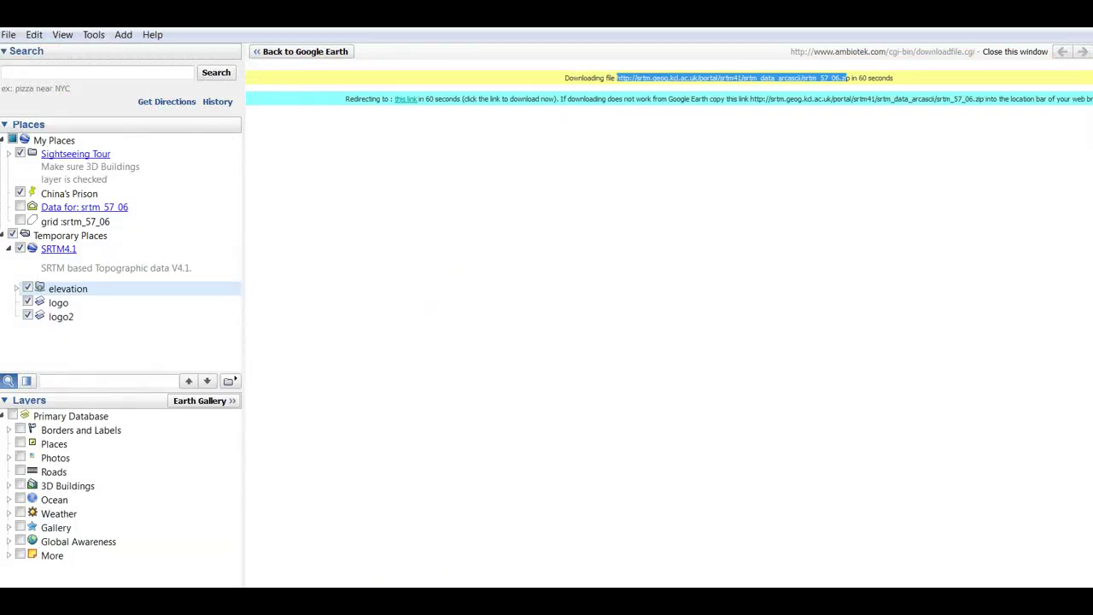
pyautogui.moveTo(345, 99); pyautogui.dragTo(700, 98)
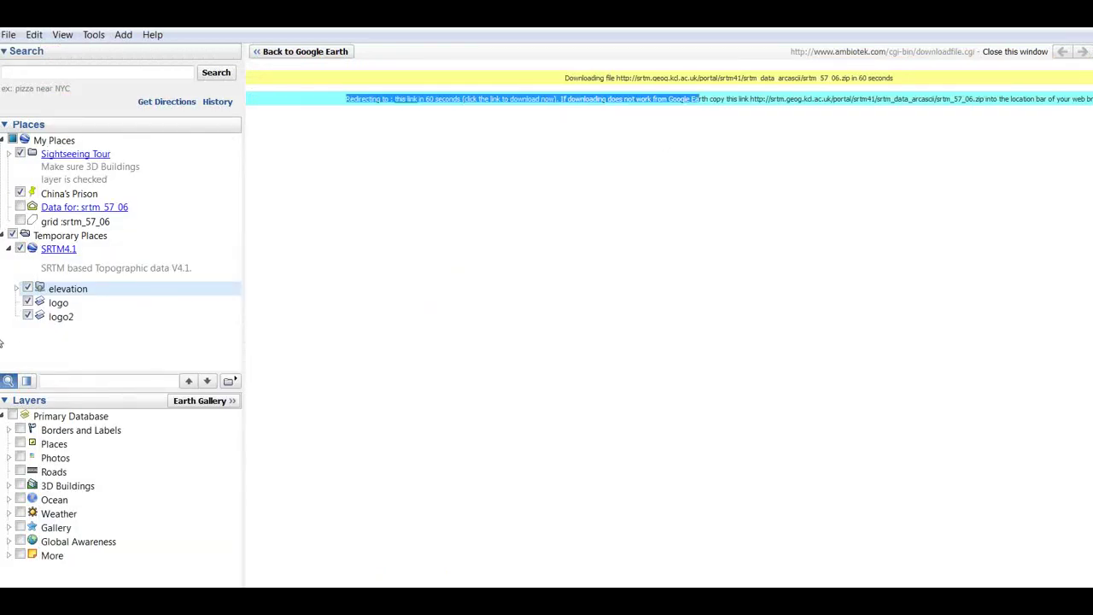
# Return to the map, uncheck SRTM4.1 in Places, and minimize Google Earth
pyautogui.click(294, 53)
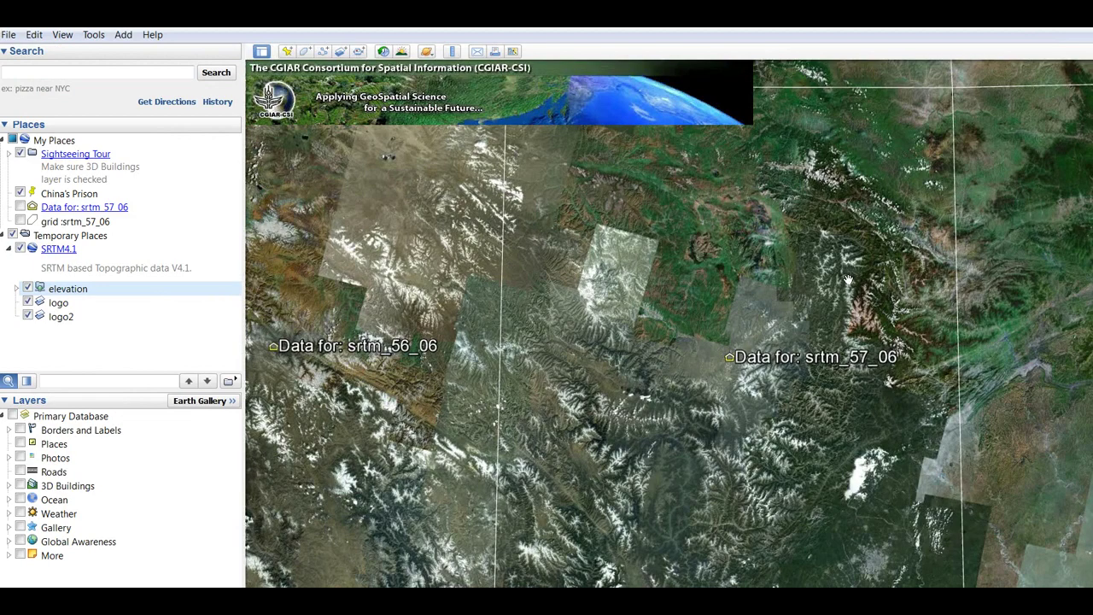
pyautogui.scroll(-3, 845, 308)
pyautogui.scroll(2, 841, 323)
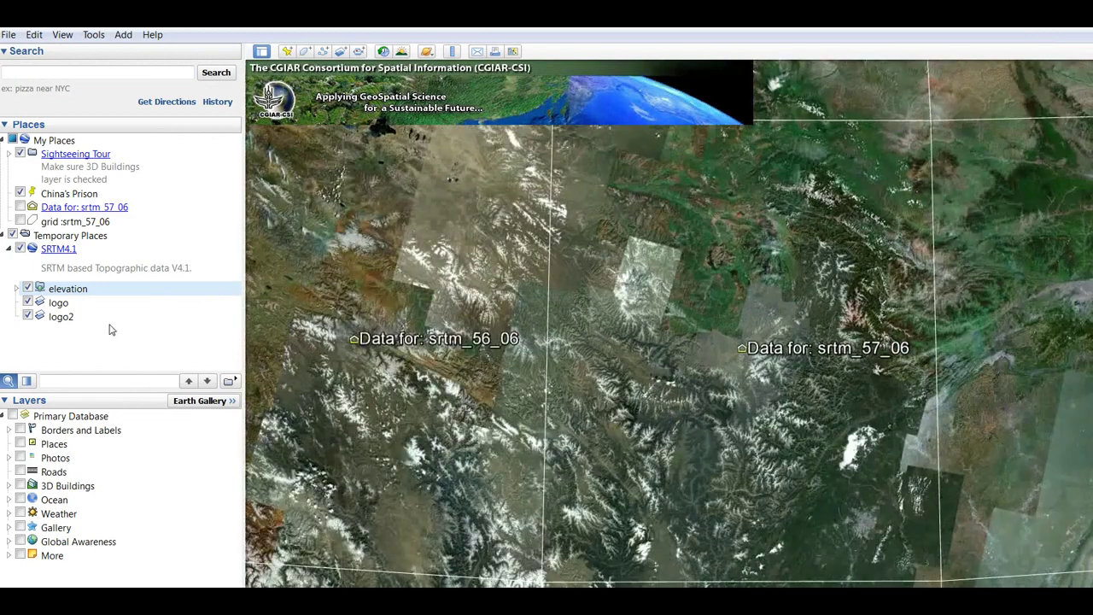
pyautogui.click(19, 249)
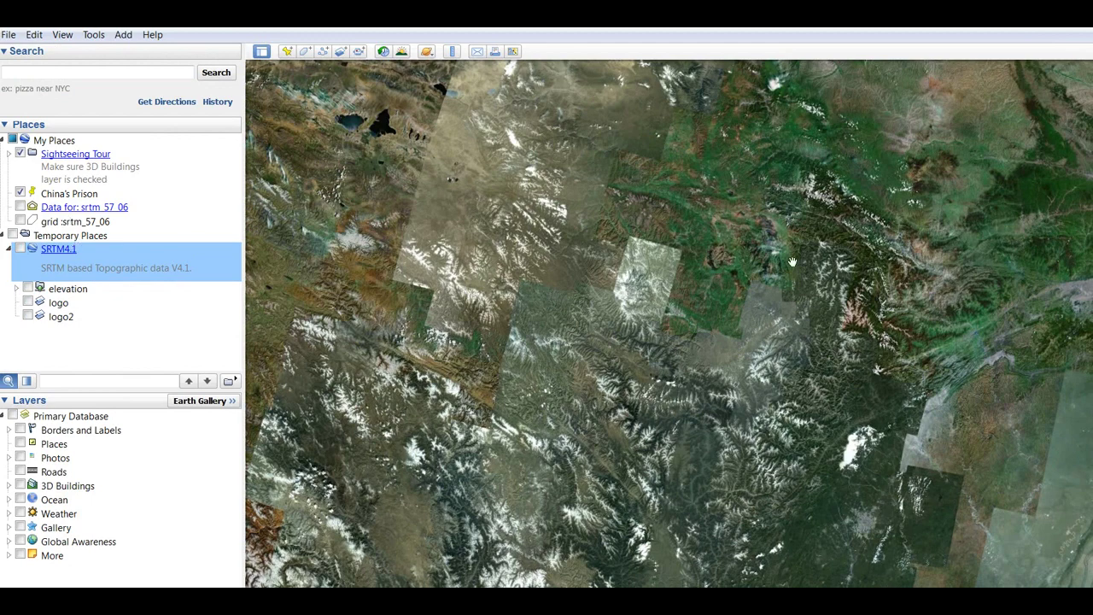
pyautogui.press('super+d')
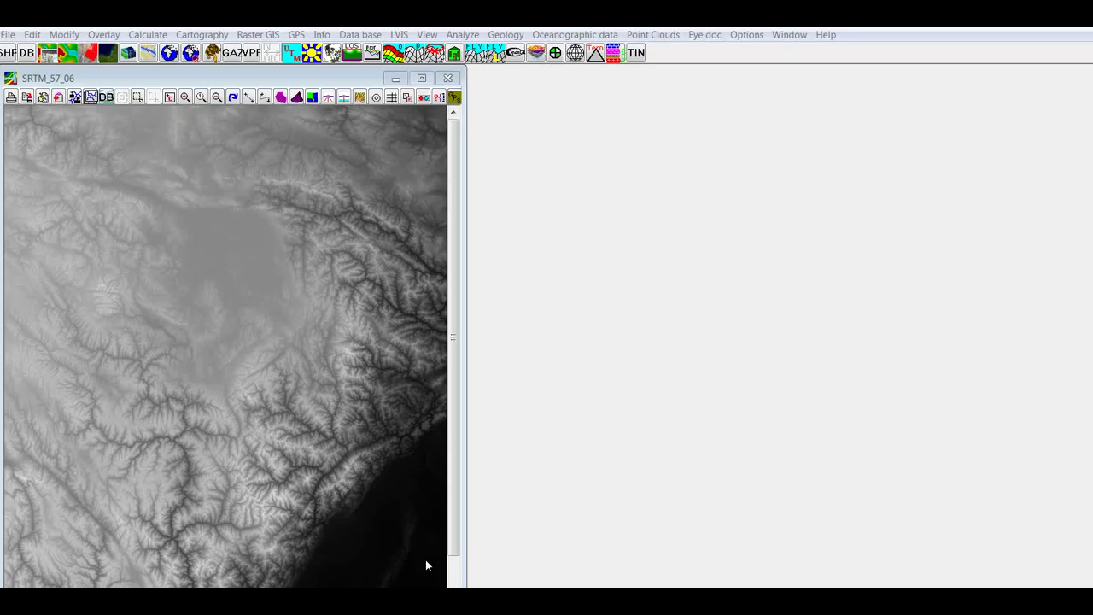
# Close the old SRTM_57_06 map and start opening a DEM file
pyautogui.click(451, 78)
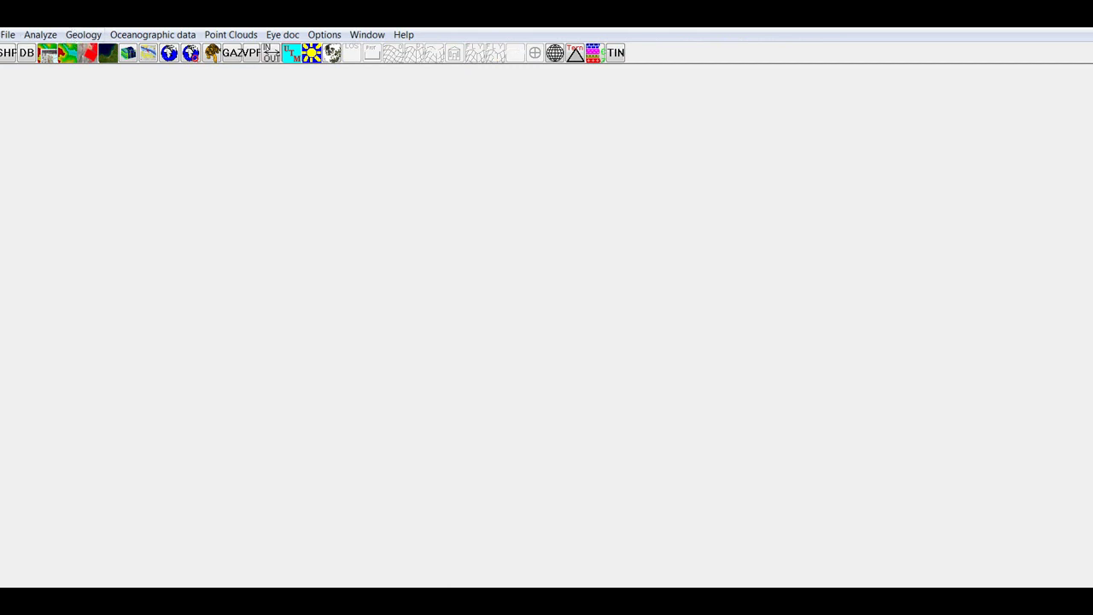
pyautogui.click(7, 35)
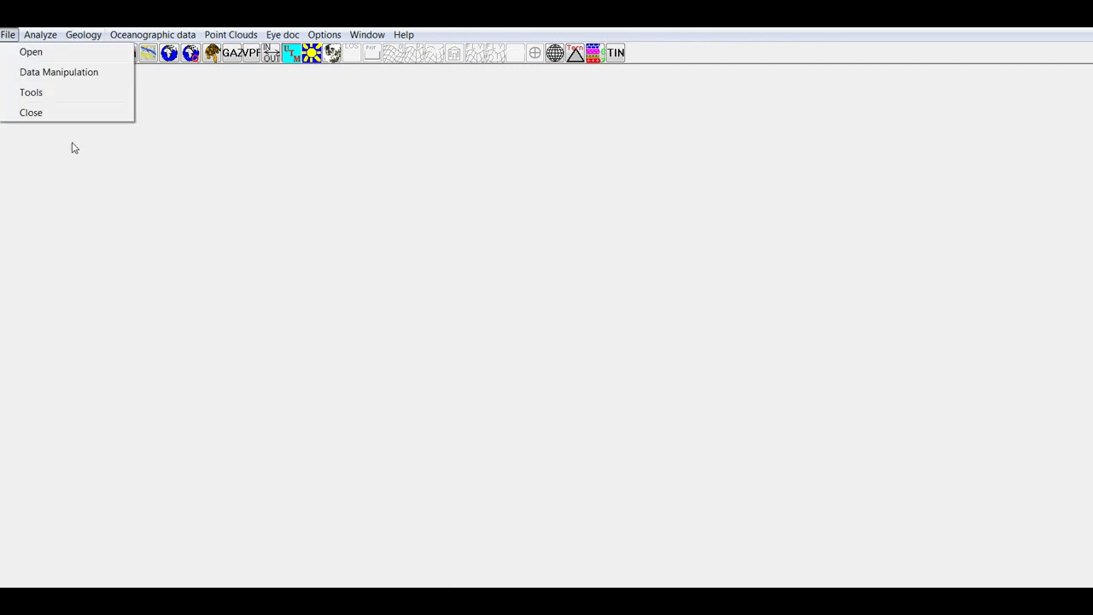
pyautogui.click(27, 56)
pyautogui.click(103, 80)
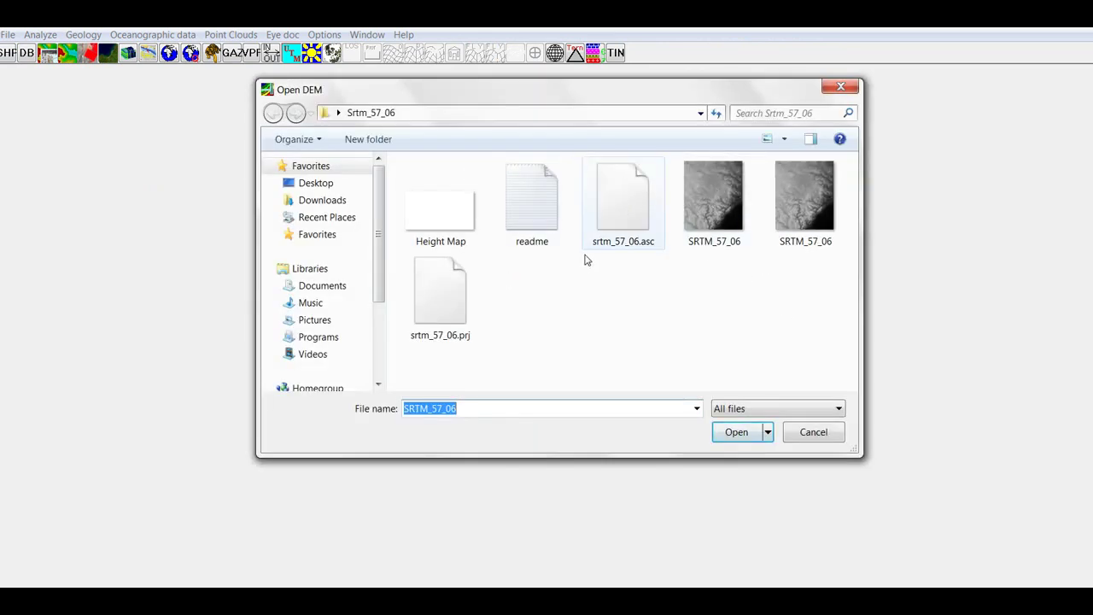
# Delete both old SRTM_57_06 images and load srtm_57_06.asc as the elevation model
pyautogui.moveTo(807, 272); pyautogui.dragTo(677, 163)
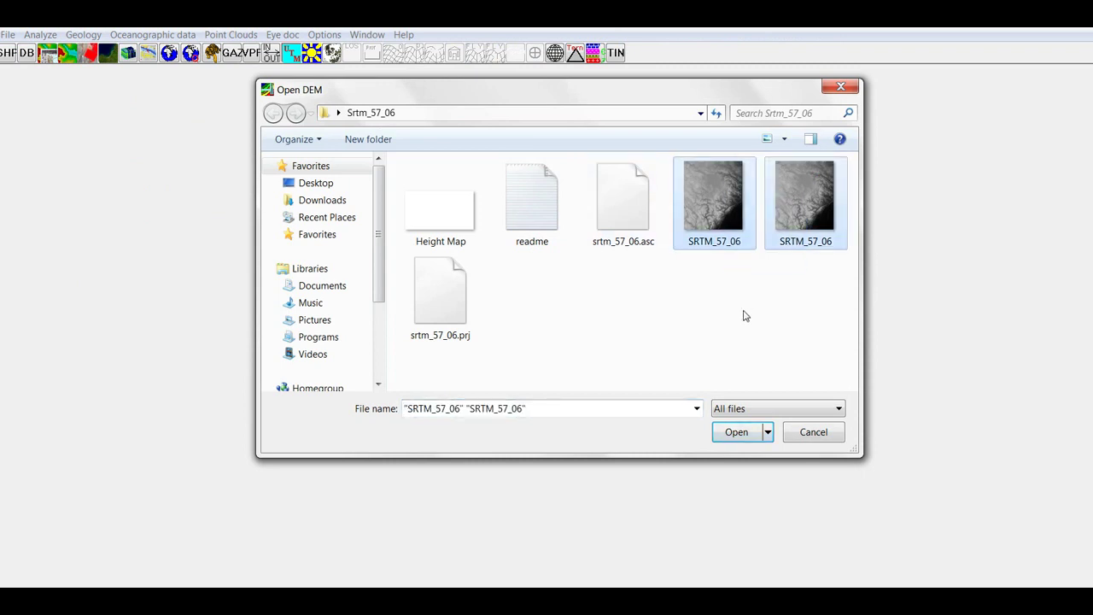
pyautogui.press('Delete')
pyautogui.press('Return')
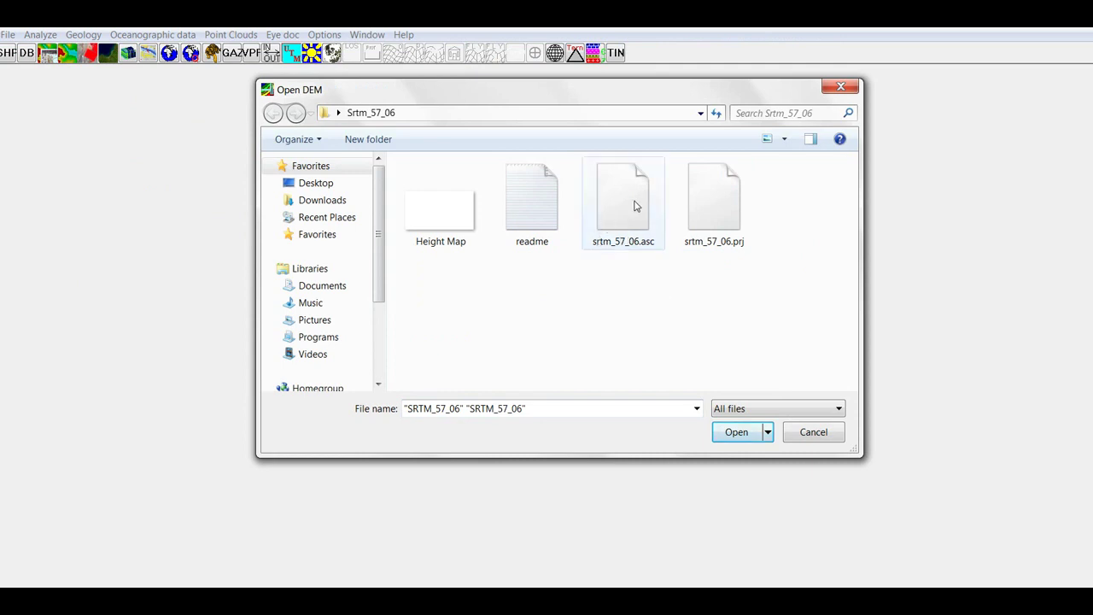
pyautogui.doubleClick(635, 205)
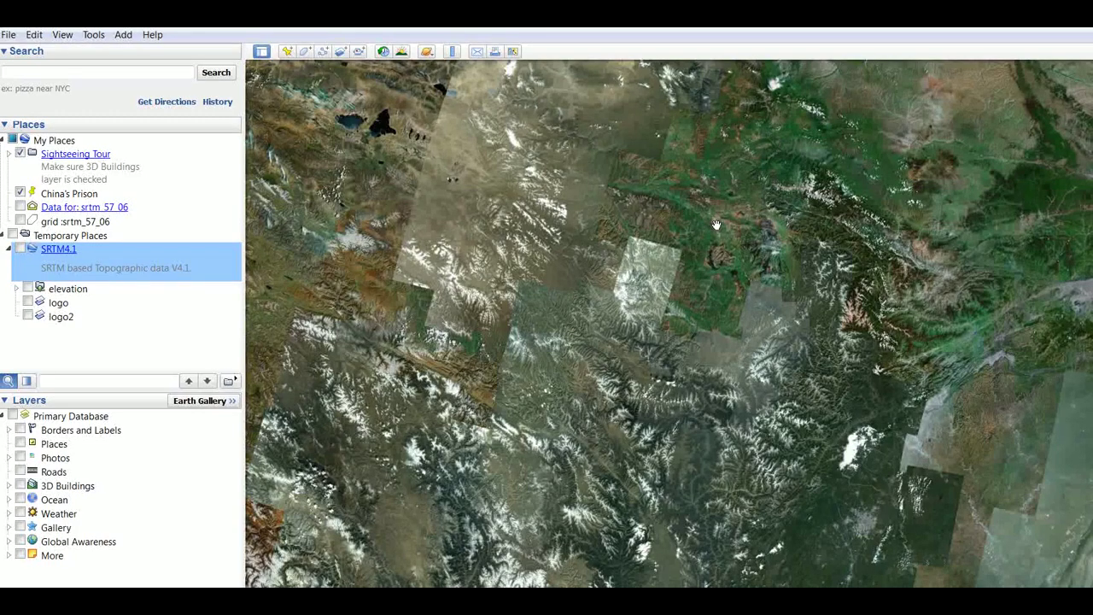
# Turn SRTM4.1 overlays on, select grid :srtm_57_06, then turn the overlays off again
pyautogui.click(20, 249)
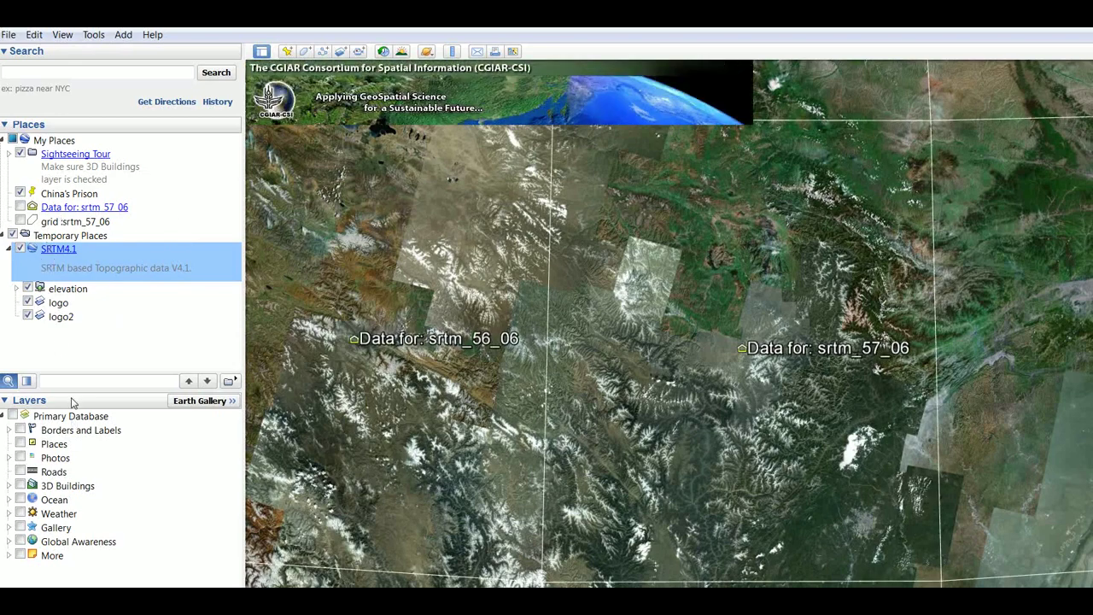
pyautogui.click(86, 221)
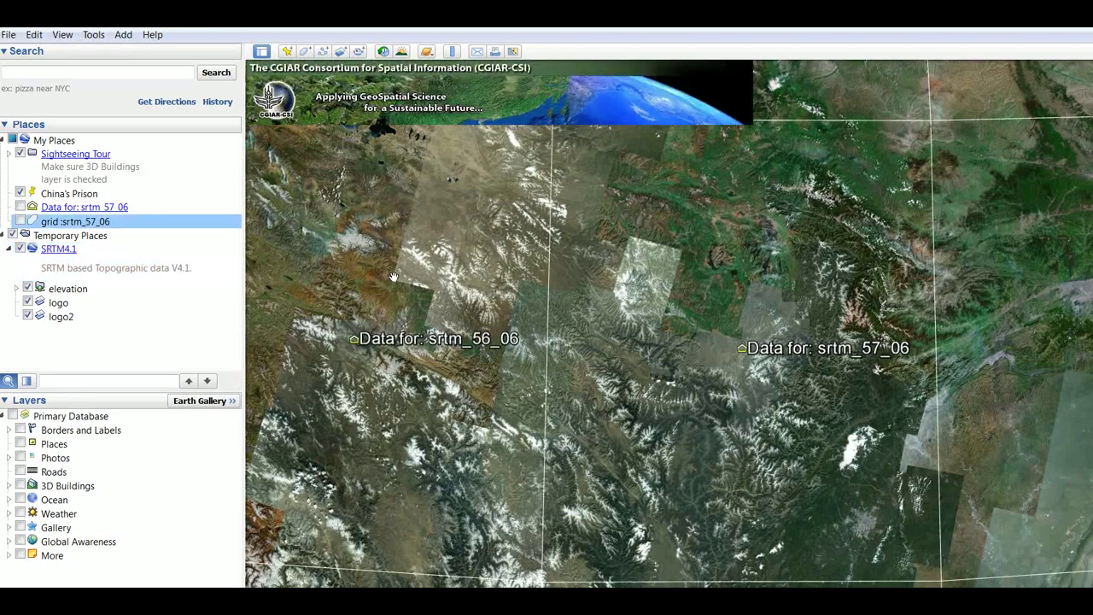
pyautogui.click(14, 251)
pyautogui.click(21, 248)
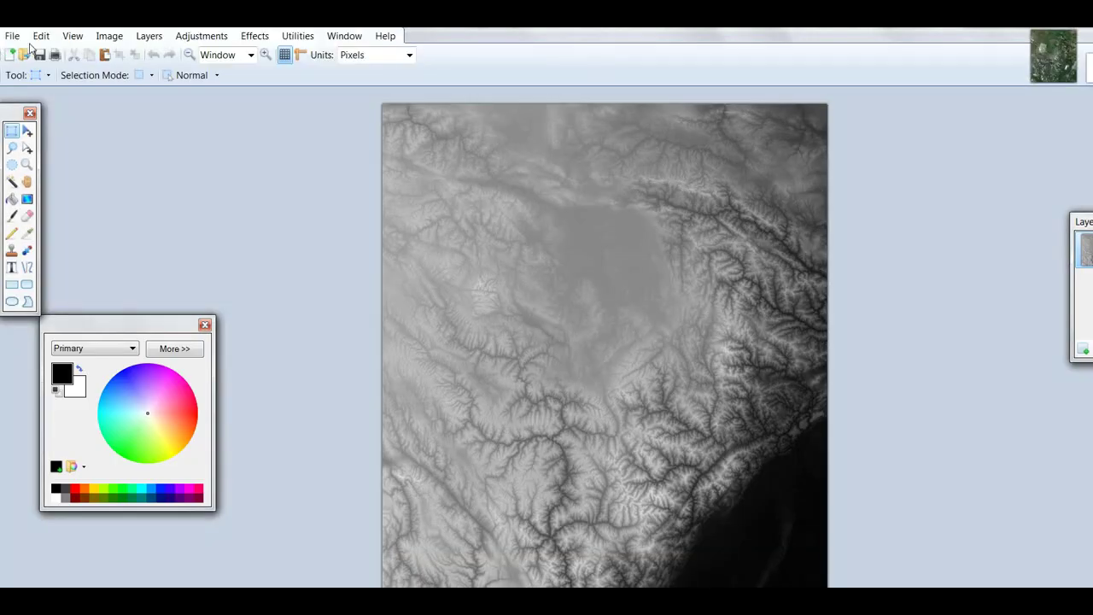
# Create a new 1920×1080 image and paste the Google Earth screenshot into it
pyautogui.click(10, 55)
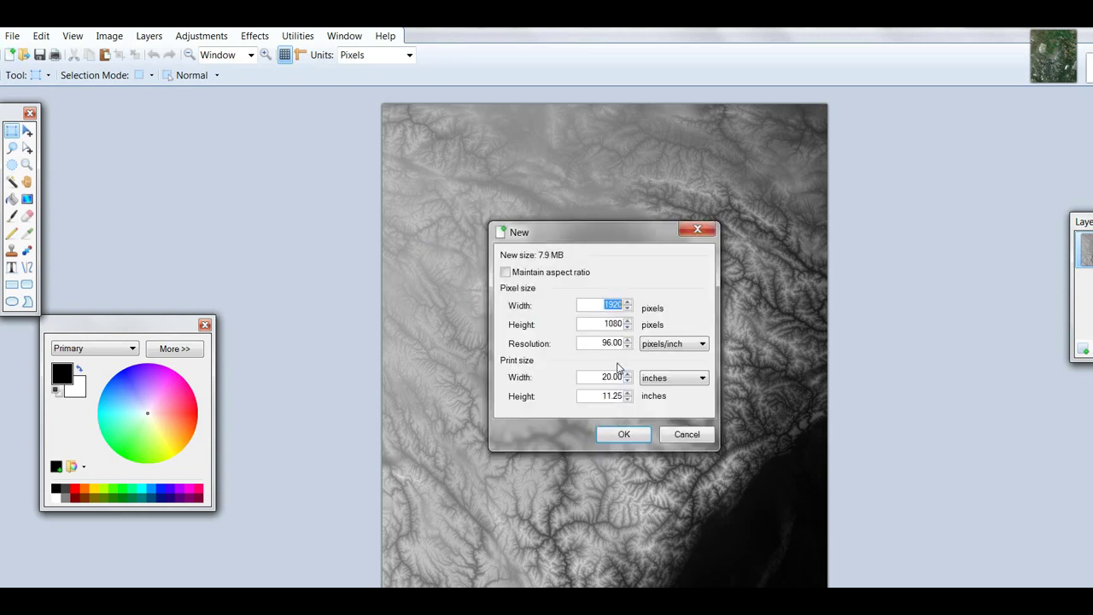
pyautogui.click(624, 433)
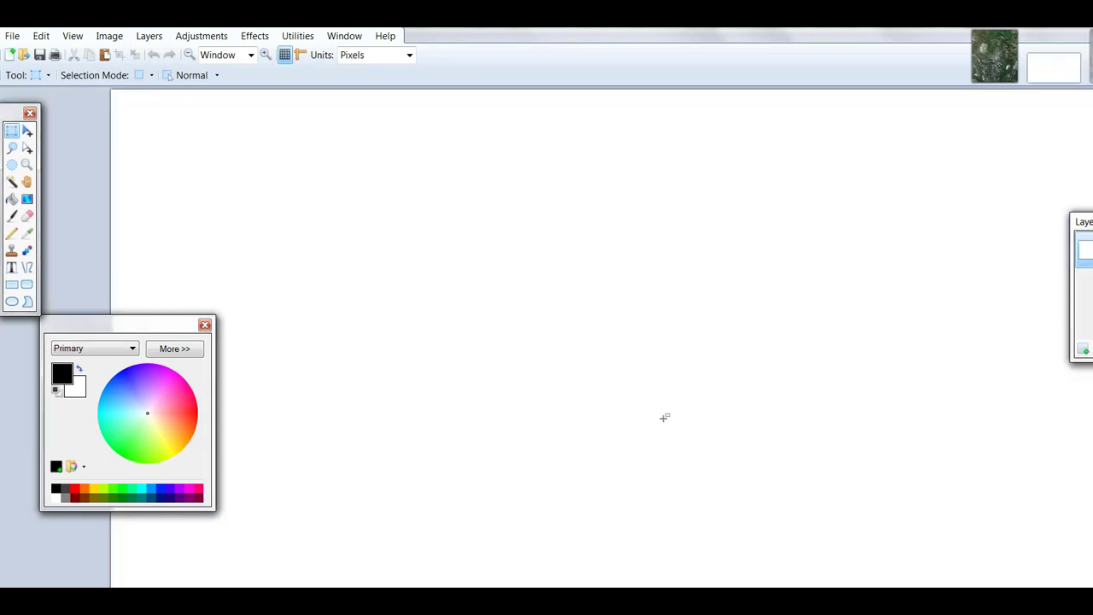
pyautogui.click(27, 131)
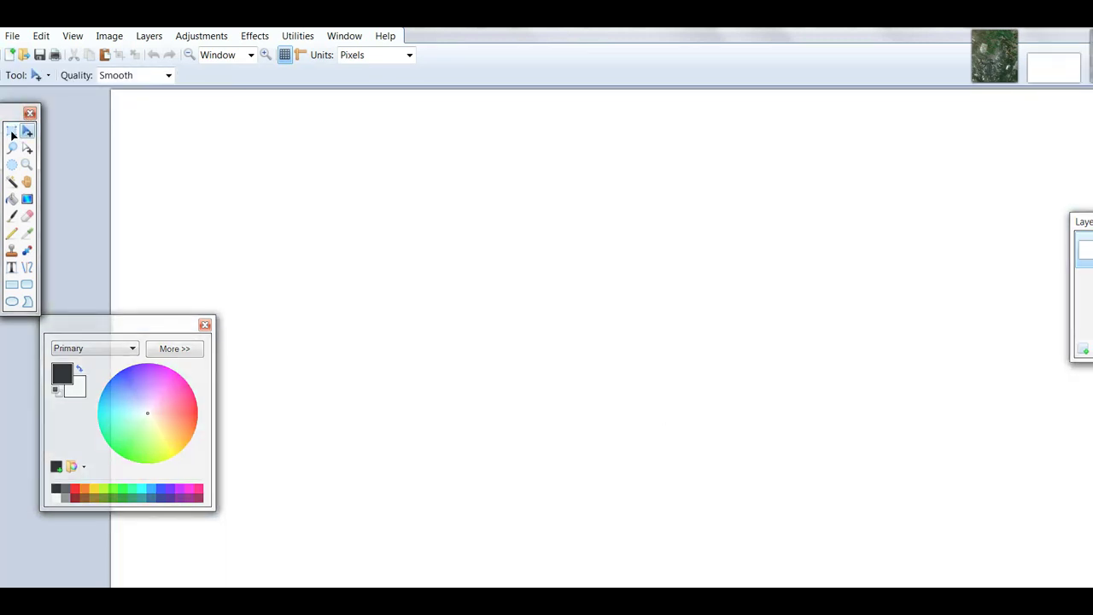
pyautogui.hotkey('alt', 'Tab')
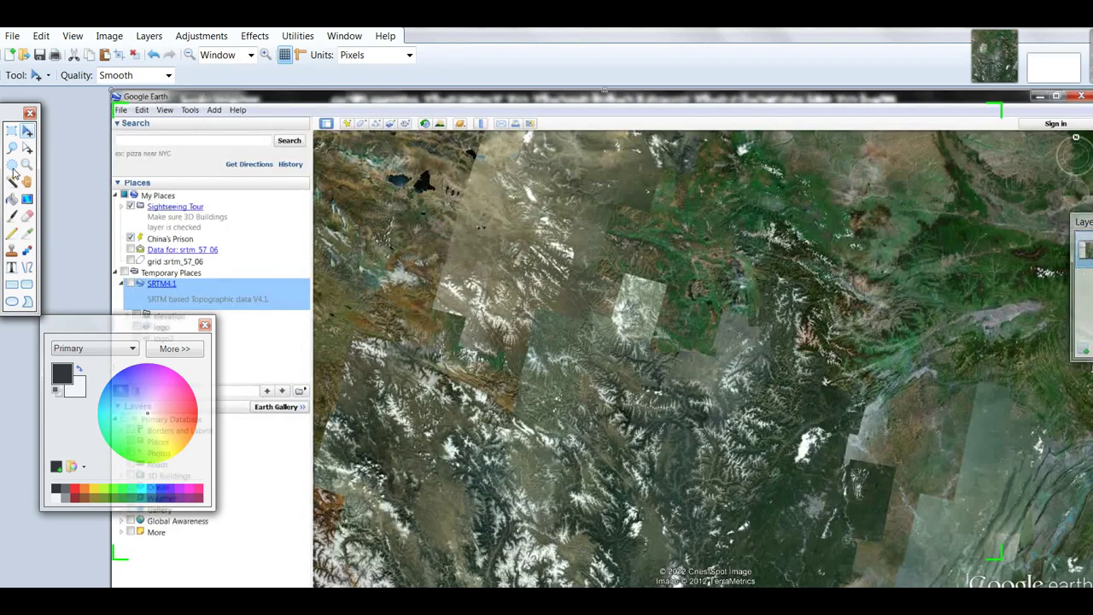
# Crop the image to the satellite imagery area, then select all and crop again
pyautogui.click(11, 130)
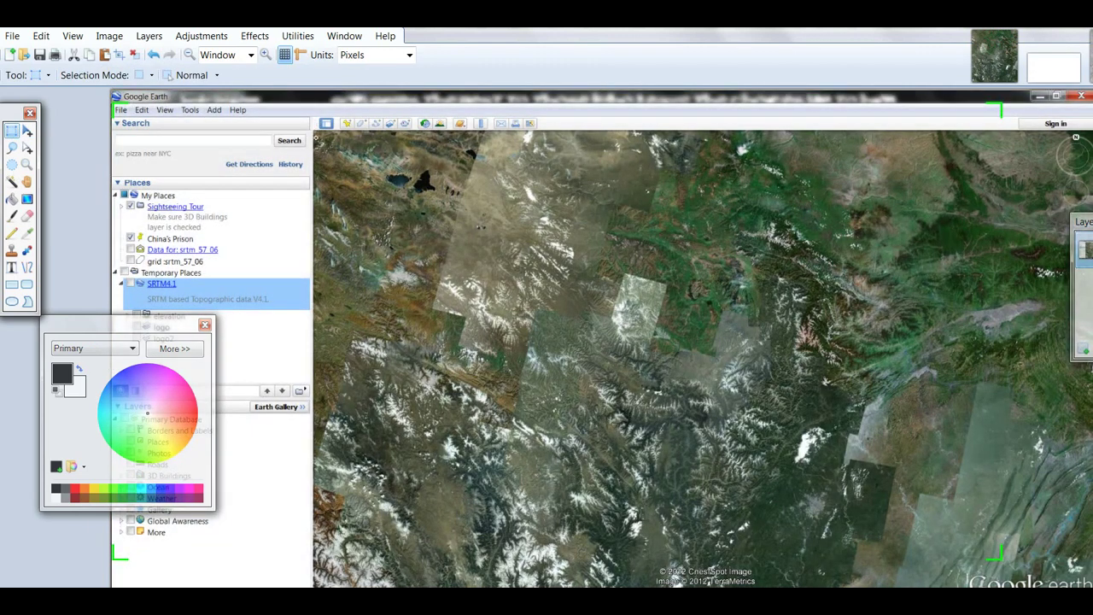
pyautogui.moveTo(312, 126); pyautogui.dragTo(1002, 535)
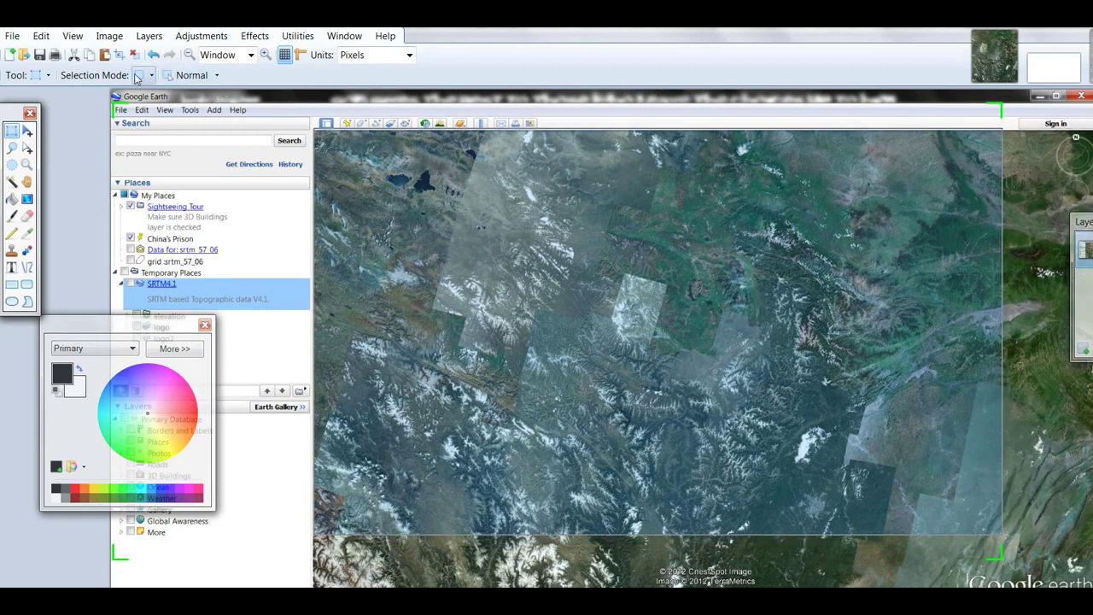
pyautogui.click(117, 58)
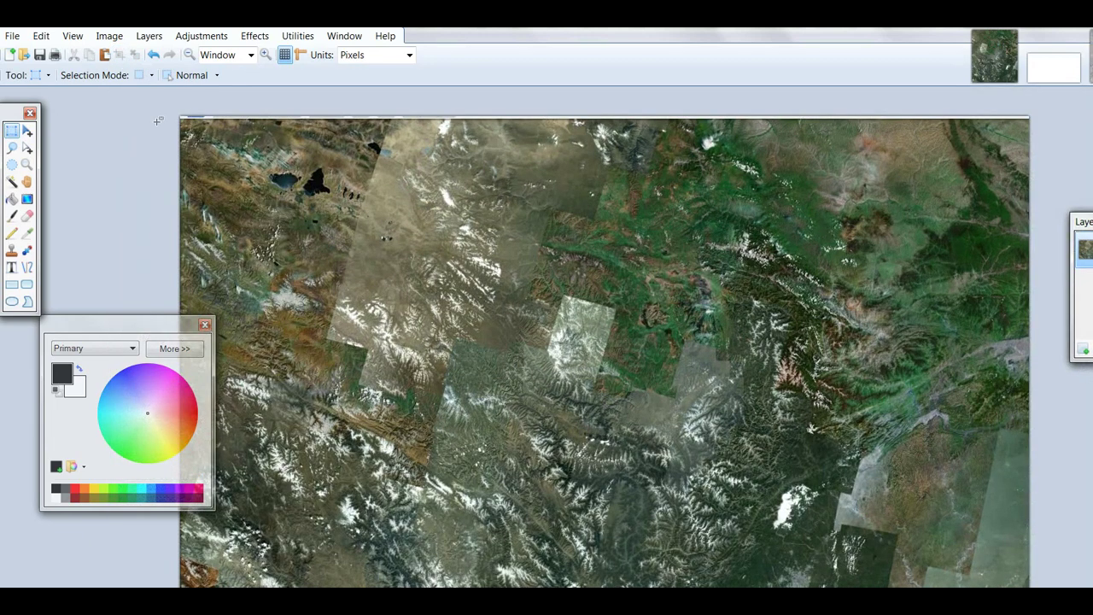
pyautogui.moveTo(158, 121); pyautogui.dragTo(1034, 590)
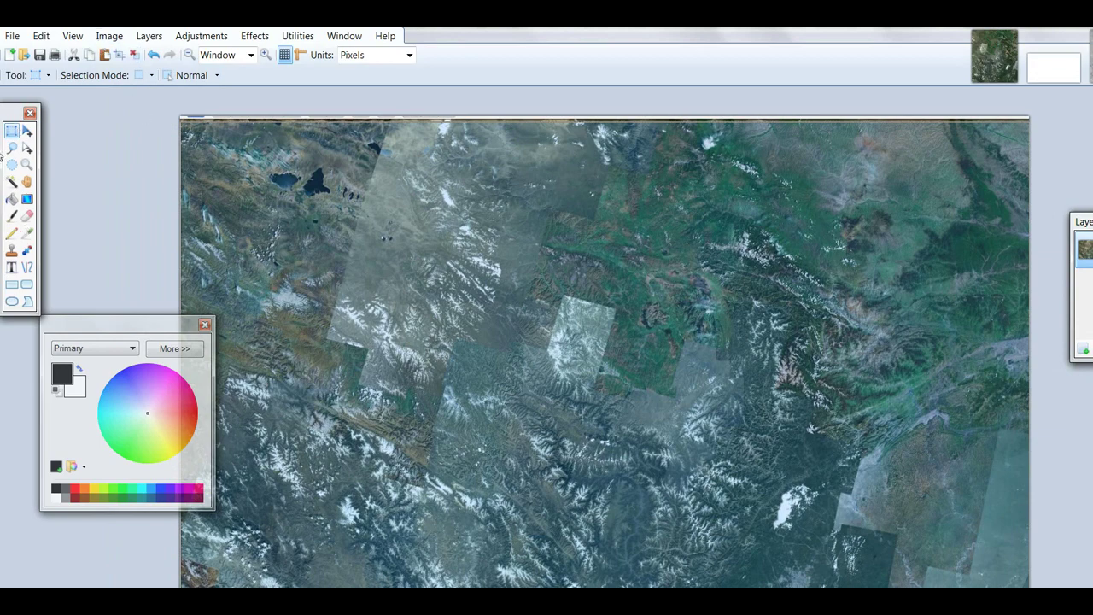
pyautogui.click(118, 55)
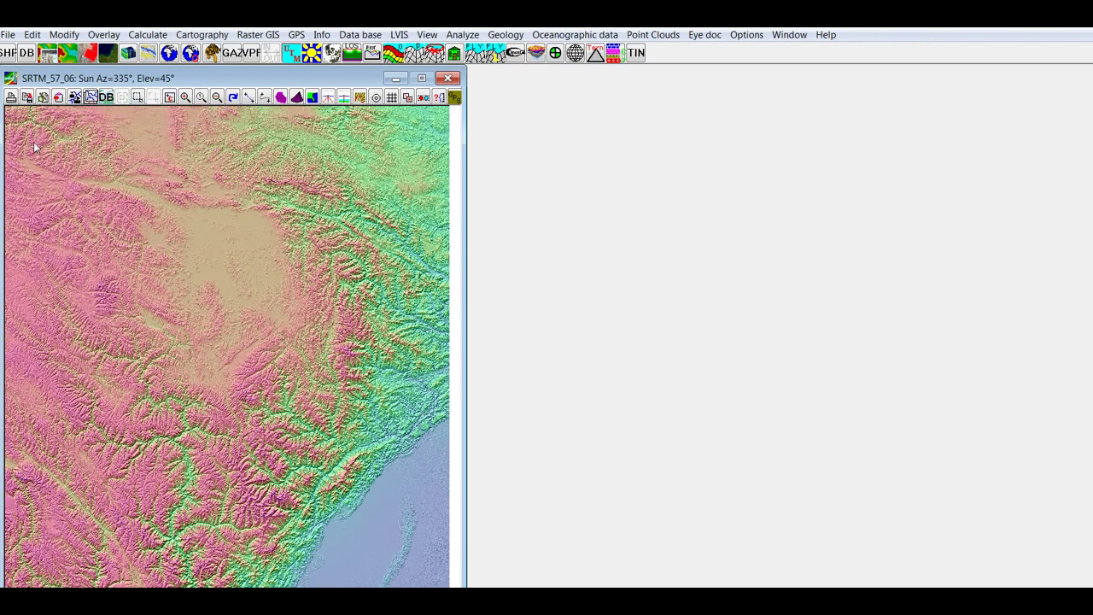
pyautogui.moveTo(34, 145); pyautogui.dragTo(384, 376)
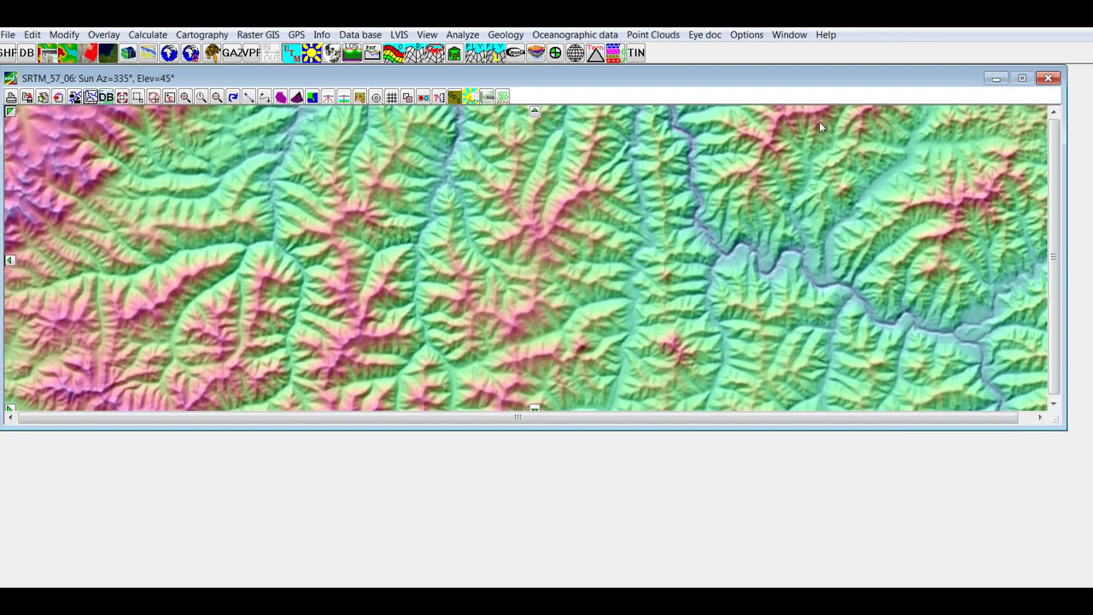
pyautogui.click(155, 100)
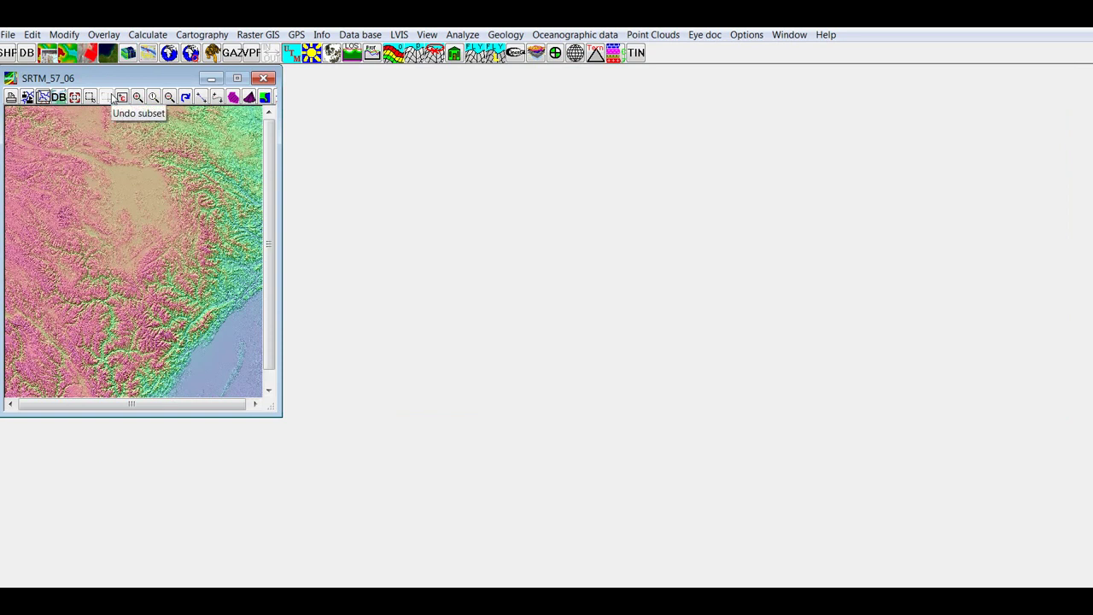
# Switch the SRTM_57_06 map's elevation colours from chroma depth to gray scale
pyautogui.rightClick(122, 180)
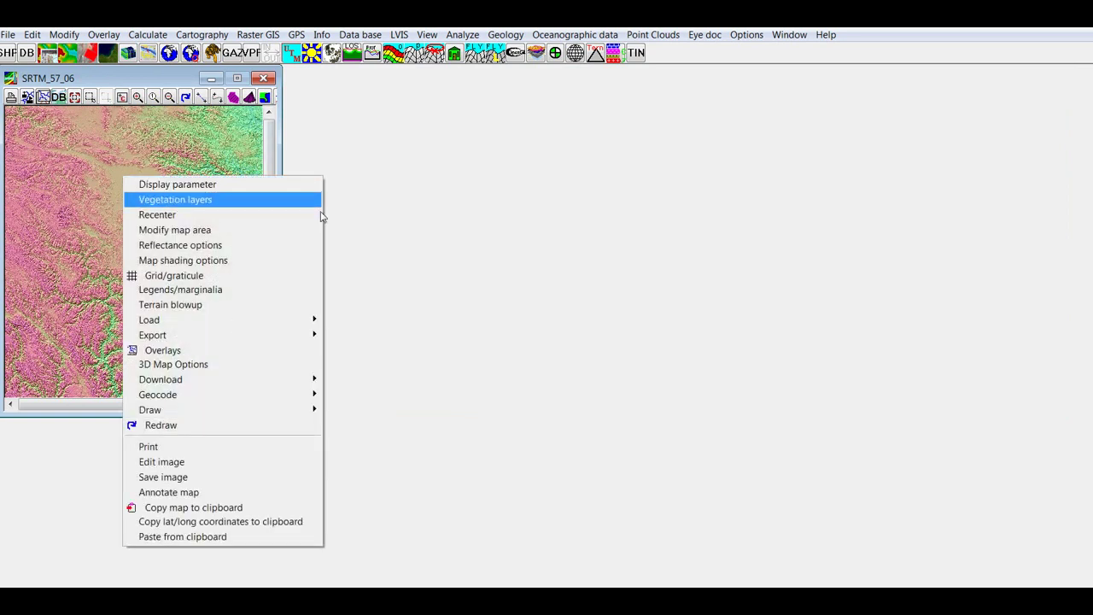
pyautogui.click(229, 205)
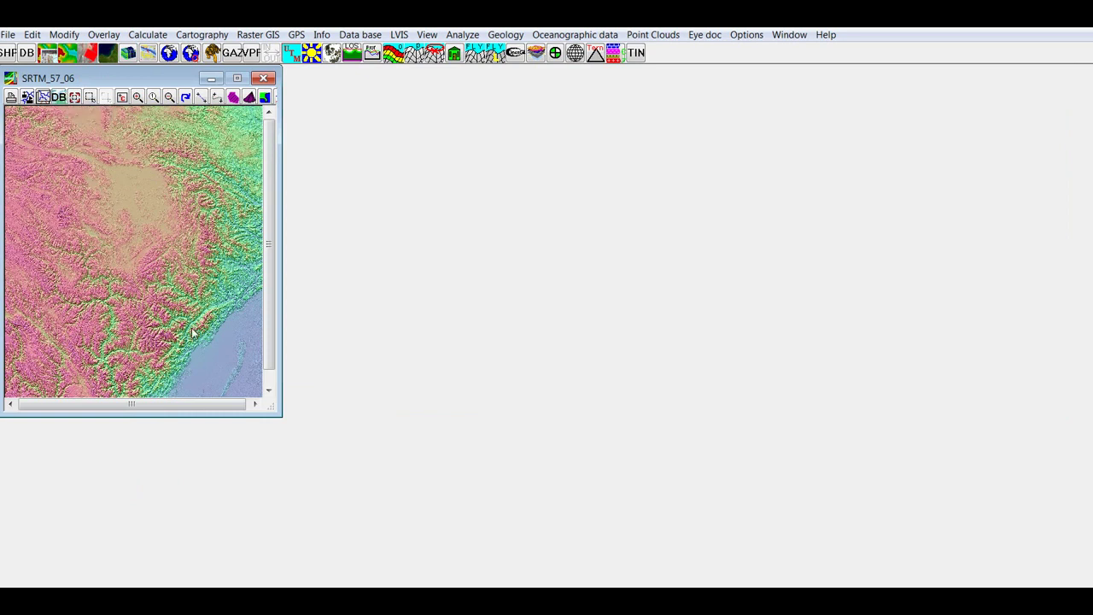
pyautogui.rightClick(107, 175)
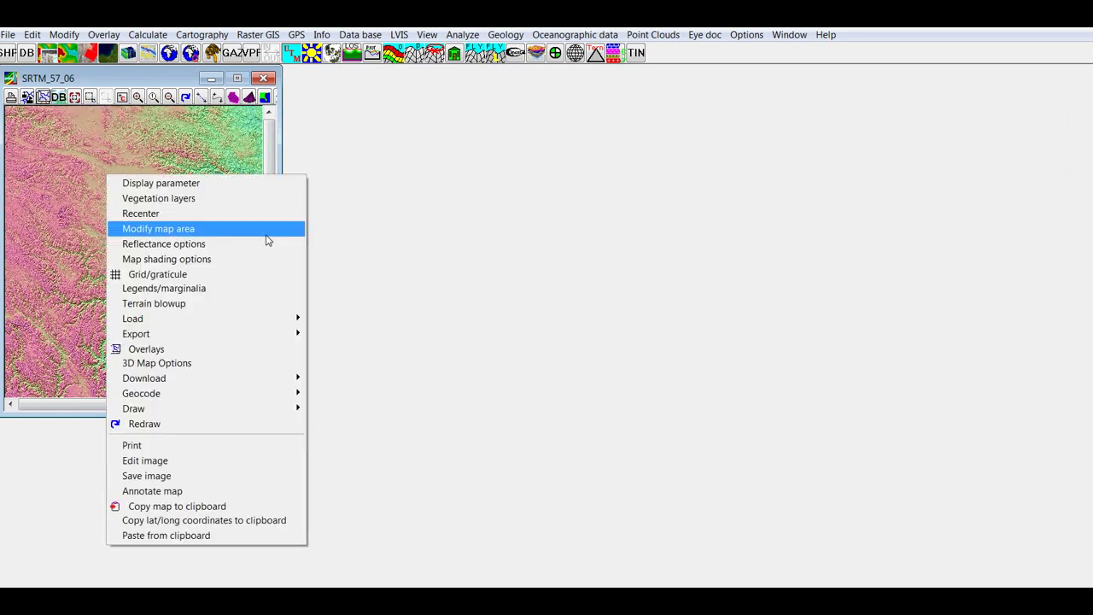
pyautogui.click(196, 186)
pyautogui.click(240, 197)
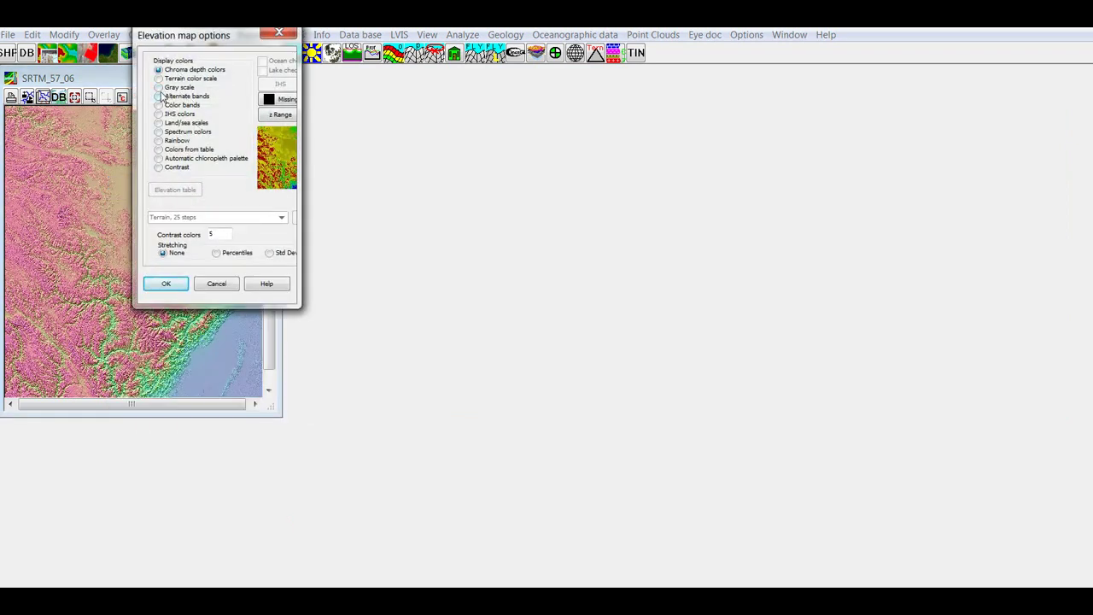
pyautogui.click(162, 88)
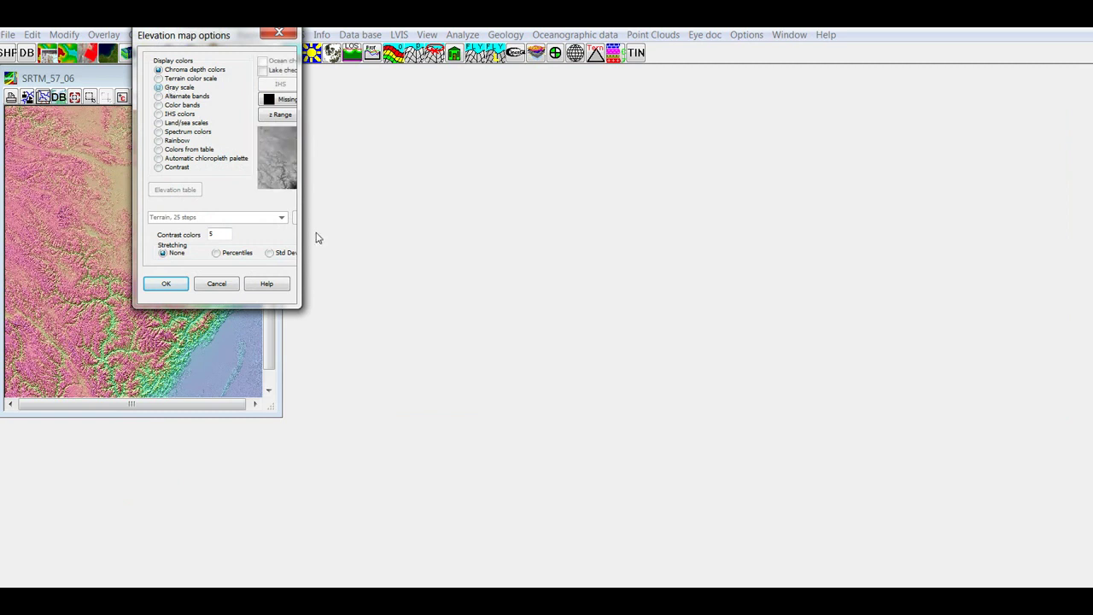
pyautogui.click(167, 284)
# Review the Grid/graticule and Legends/marginalia settings, leaving grid and legends off
pyautogui.rightClick(112, 138)
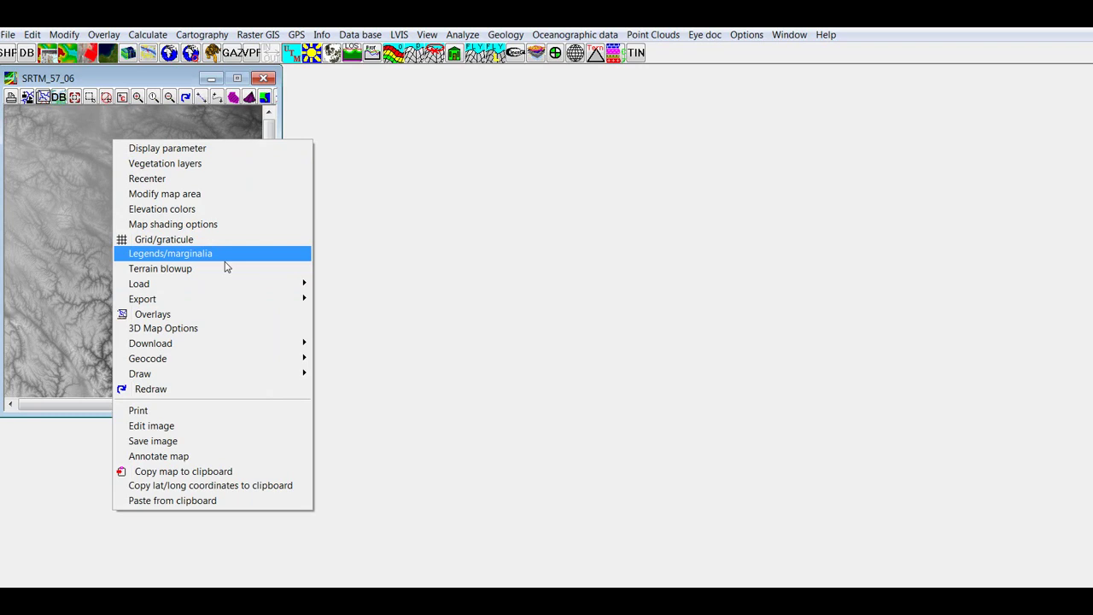
pyautogui.click(205, 241)
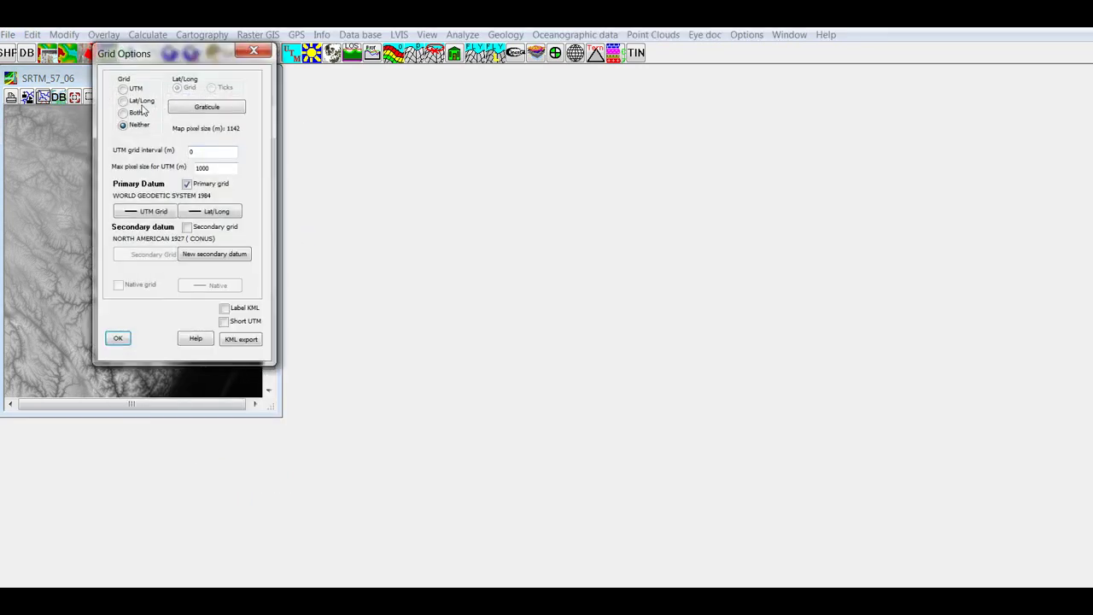
pyautogui.click(254, 53)
pyautogui.rightClick(97, 181)
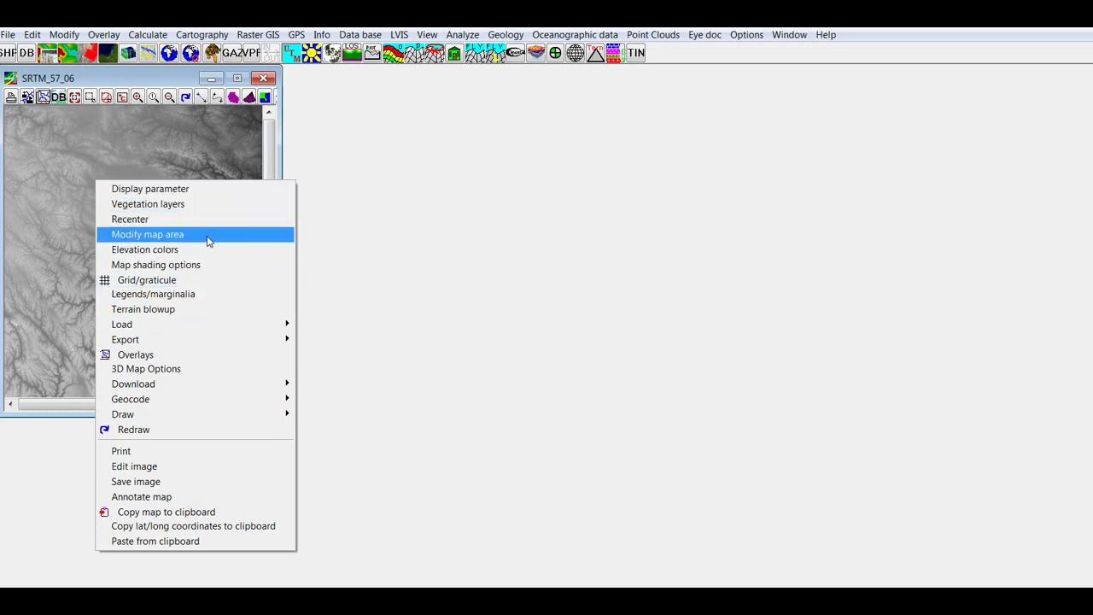
pyautogui.click(228, 302)
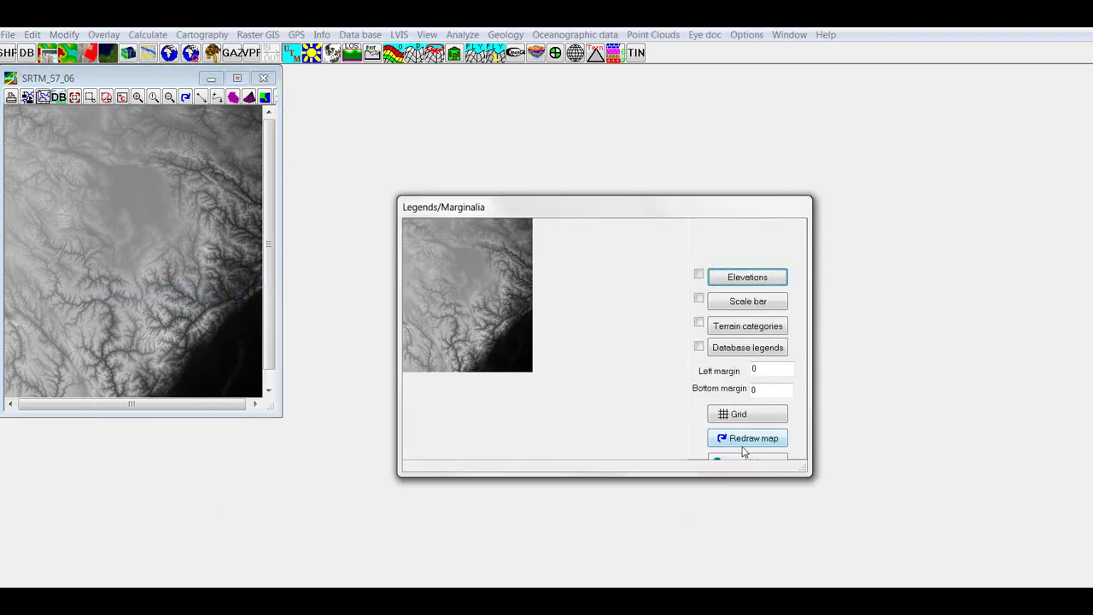
pyautogui.moveTo(807, 467); pyautogui.dragTo(830, 510)
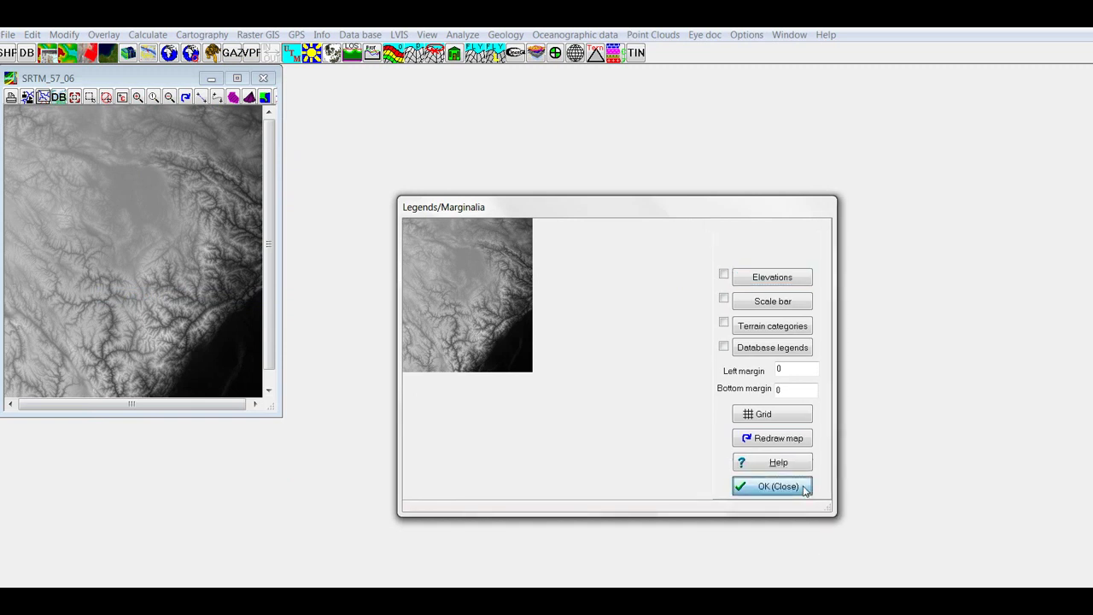
# Close the legends dialog, save the map image as 'Height Map', and switch to Paint.NET
pyautogui.click(769, 487)
pyautogui.rightClick(121, 154)
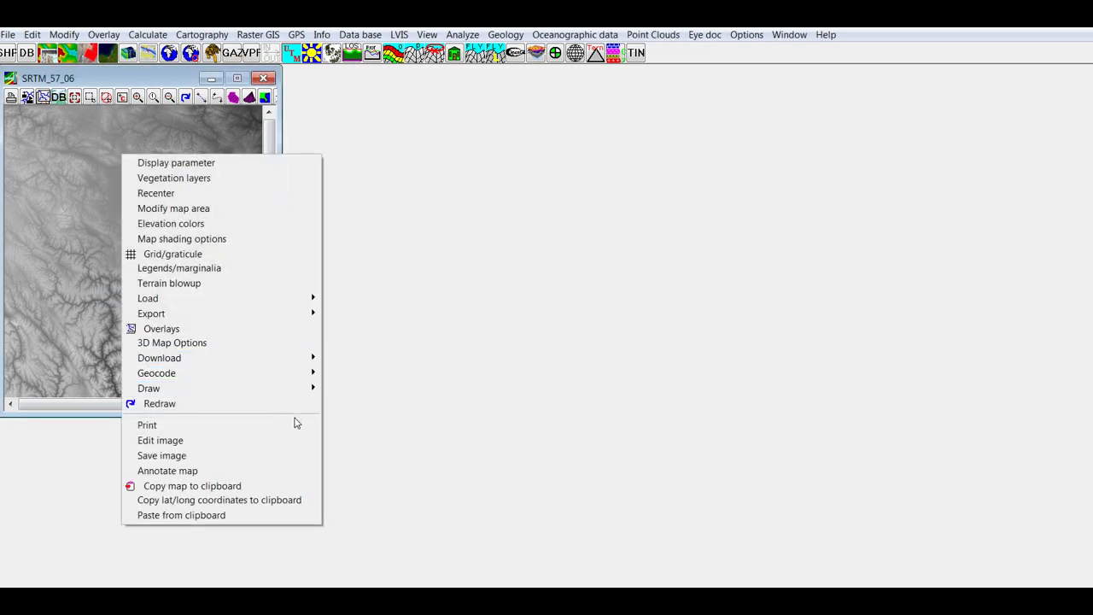
pyautogui.click(261, 455)
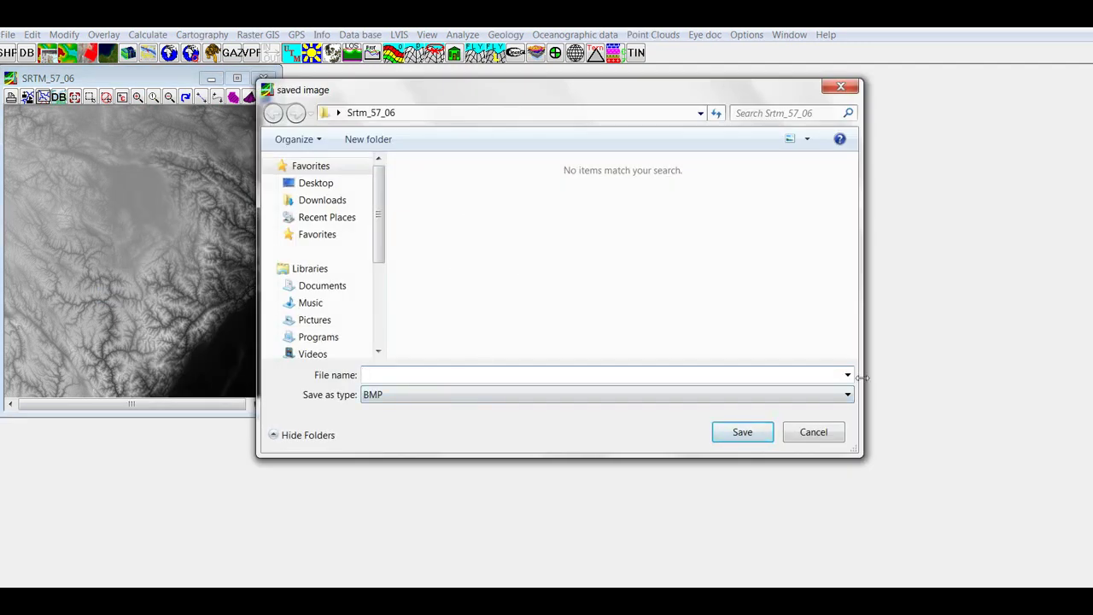
pyautogui.write('Height')
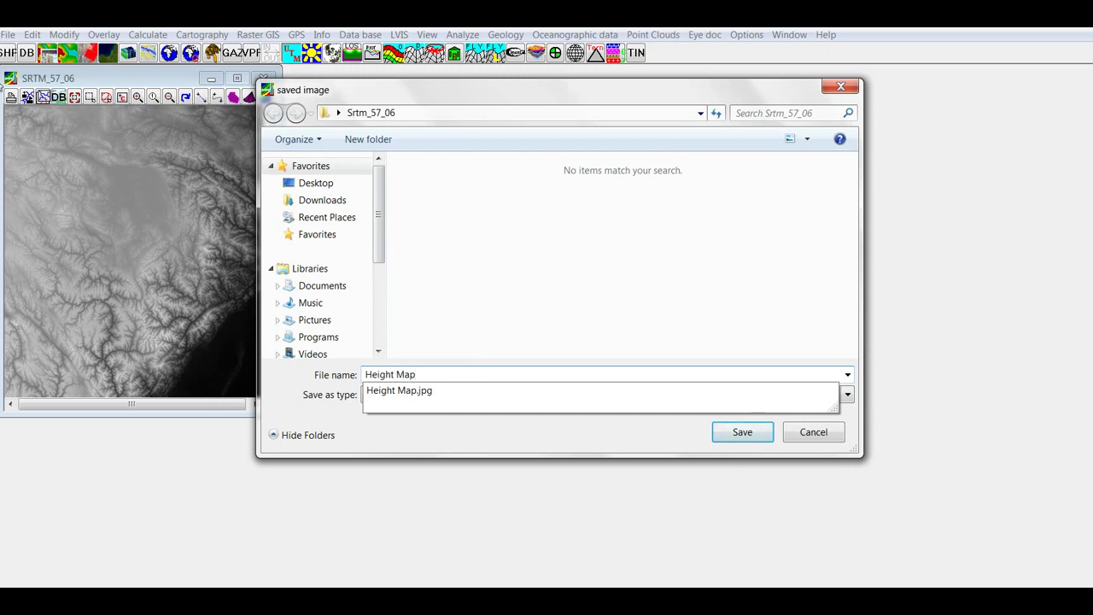
pyautogui.write(' Map')
pyautogui.press('Return')
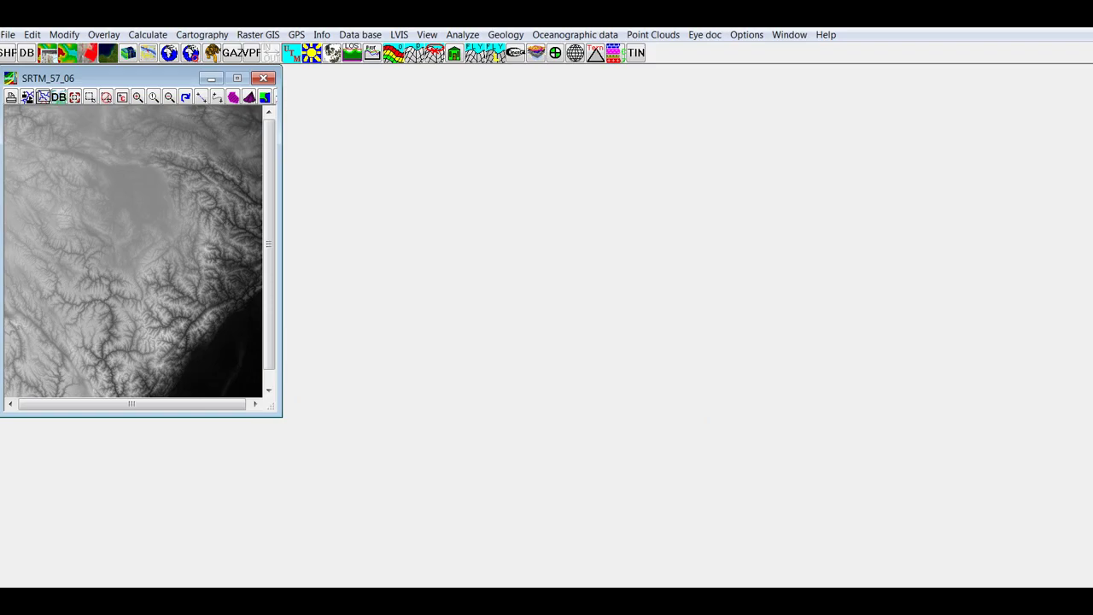
pyautogui.hotkey('alt', 'Tab')
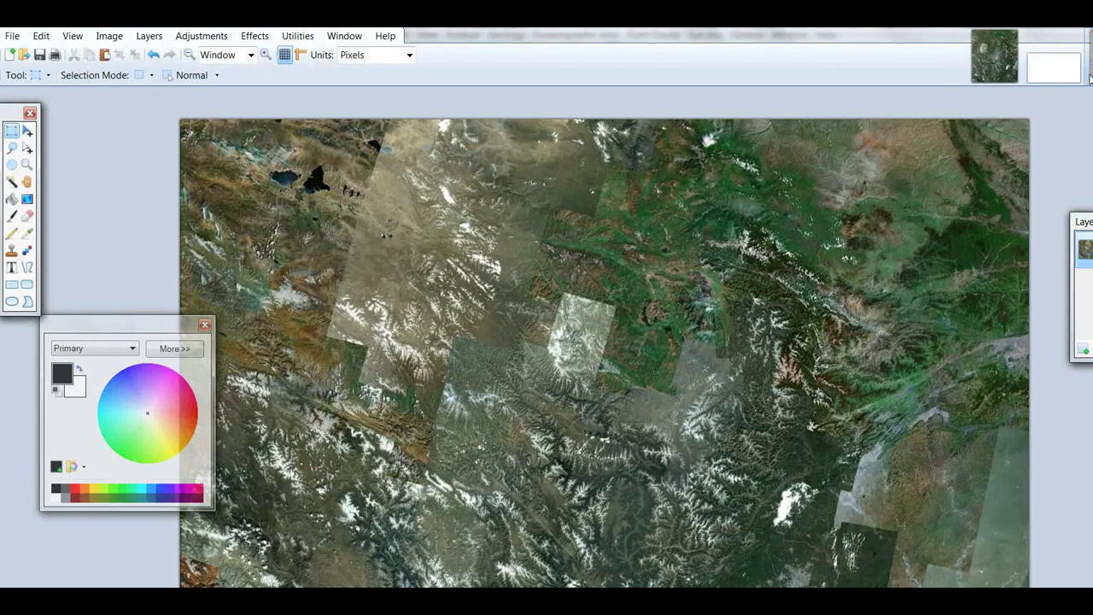
# Show the grayscale height map image in Paint.NET, then return to the 3ds Max terrain scene
pyautogui.click(1054, 69)
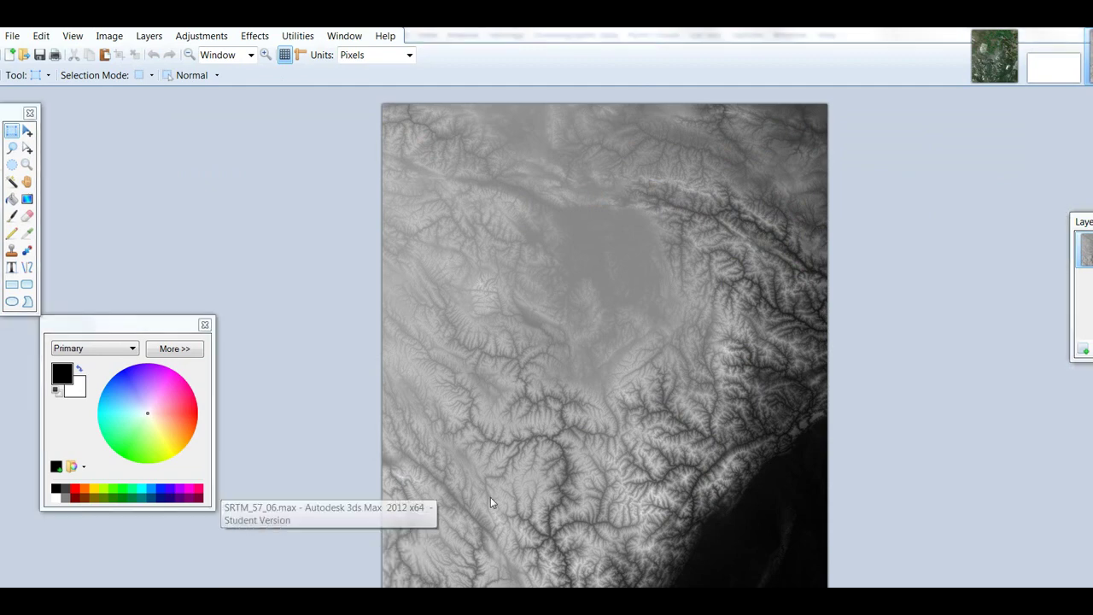
pyautogui.click(329, 553)
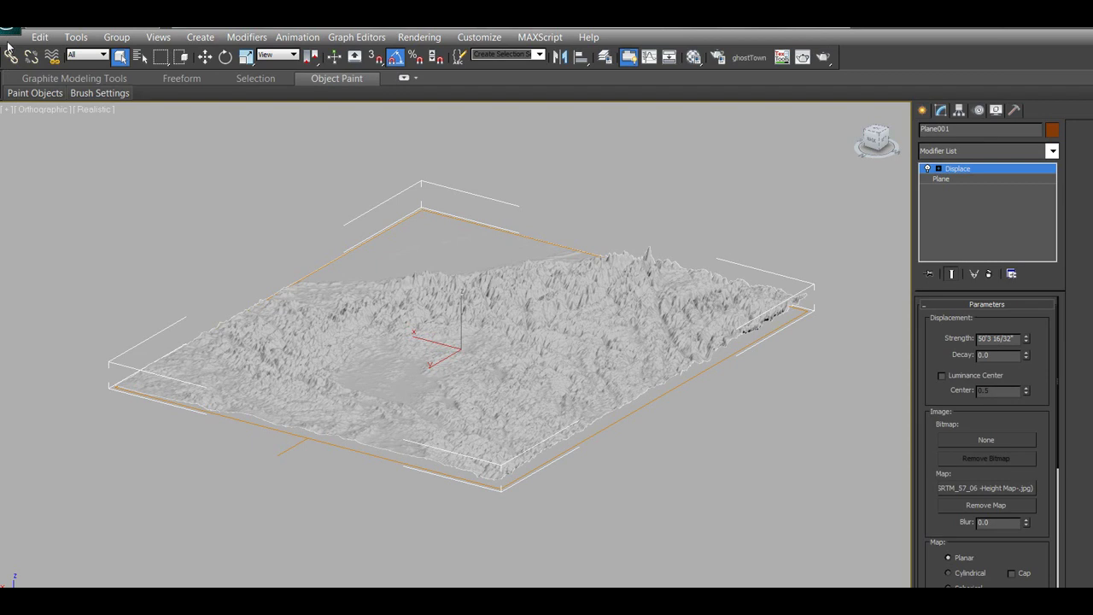
# Reset 3ds Max to a new empty scene, discarding the terrain without saving
pyautogui.hotkey('ctrl', 'n')
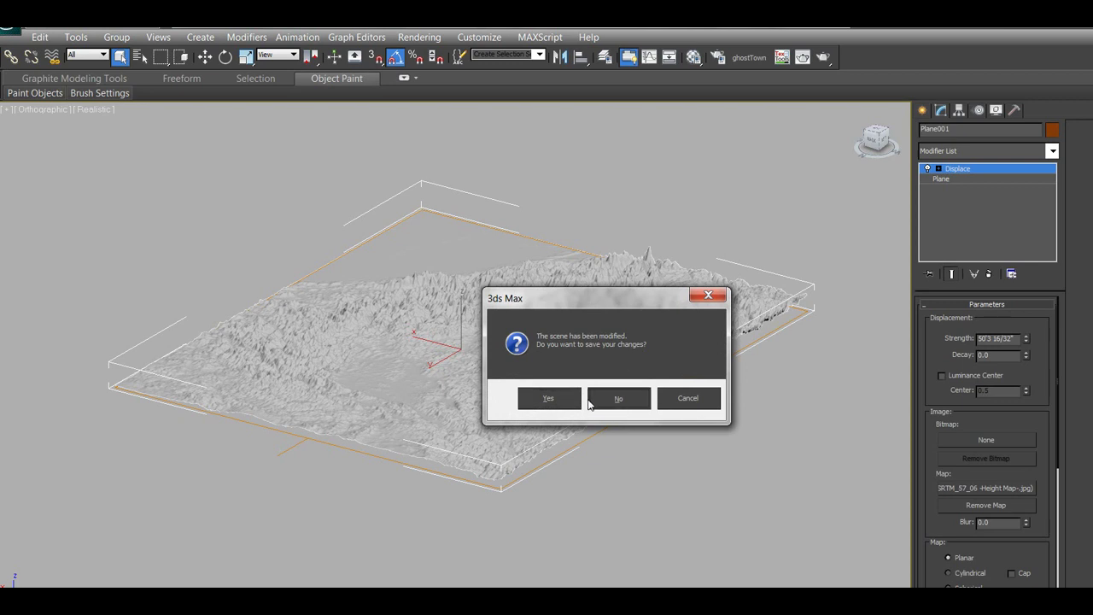
pyautogui.click(616, 398)
pyautogui.click(581, 389)
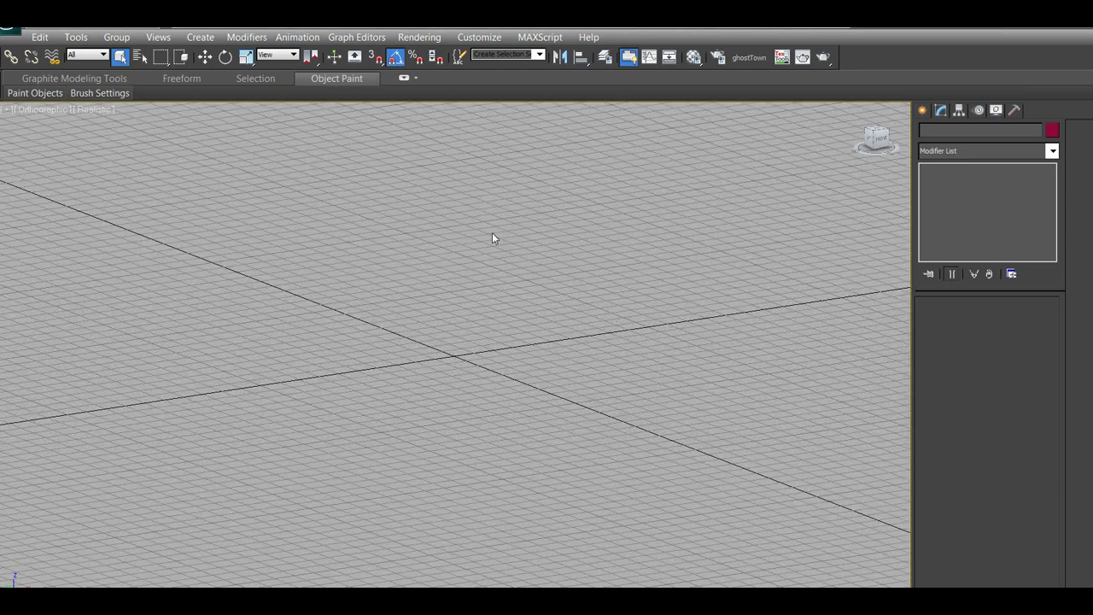
# Draw a 400×400-segment Plane in the Front view, then switch to Paint.NET
pyautogui.press('f')
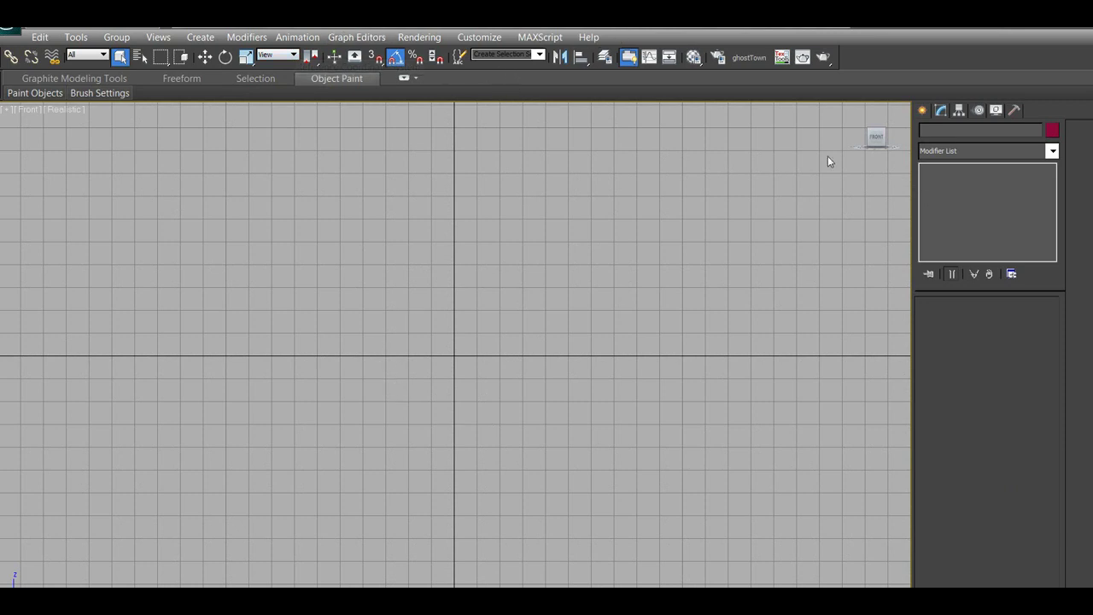
pyautogui.click(921, 110)
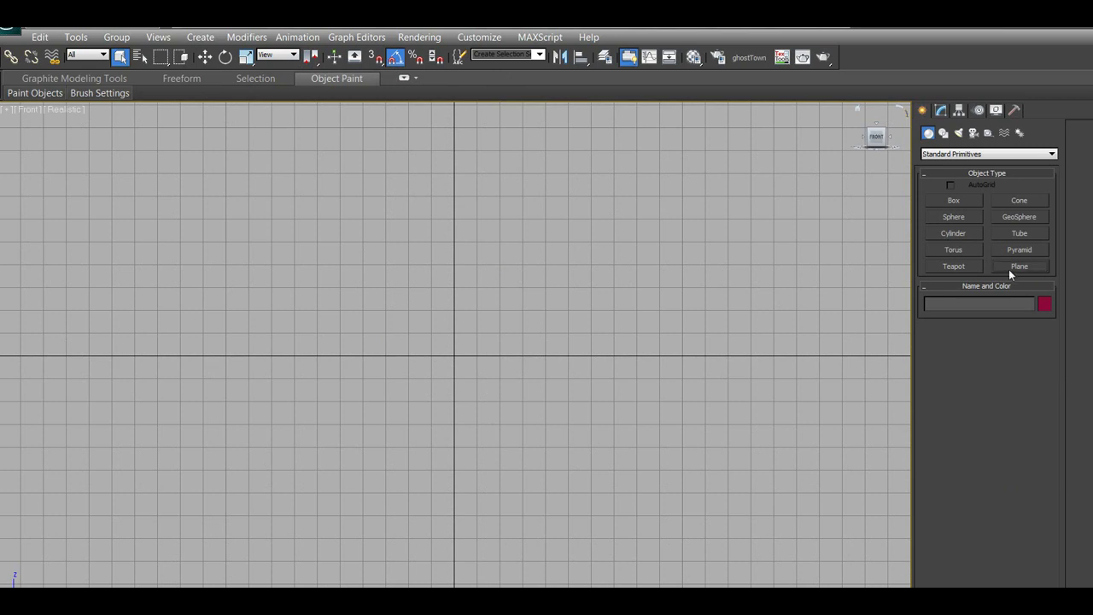
pyautogui.click(1009, 269)
pyautogui.moveTo(265, 186); pyautogui.dragTo(679, 473)
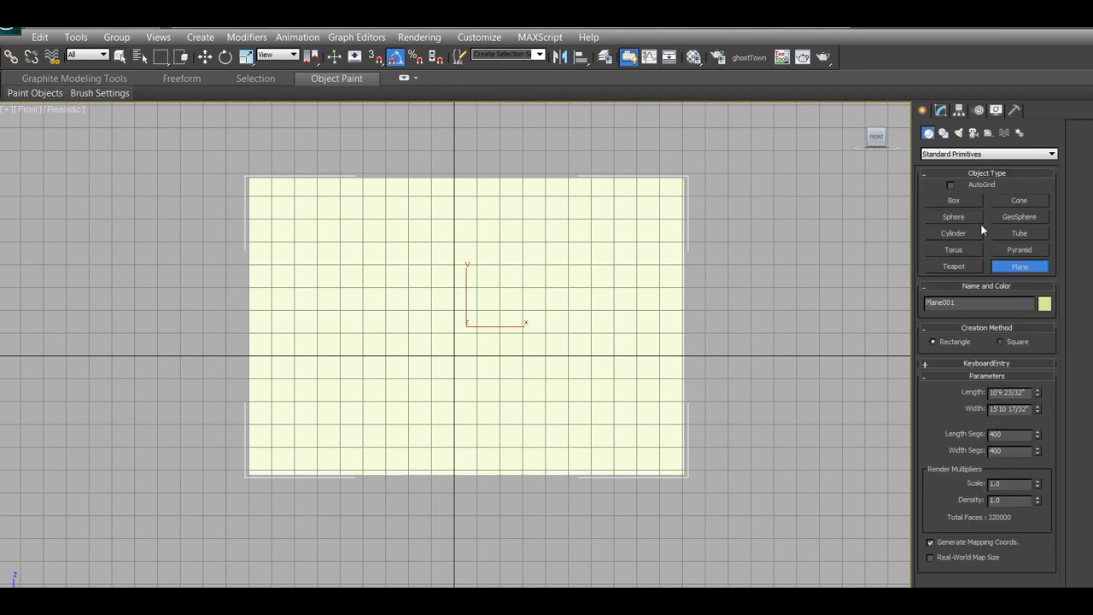
pyautogui.click(1003, 392)
pyautogui.hotkey('alt', 'Tab')
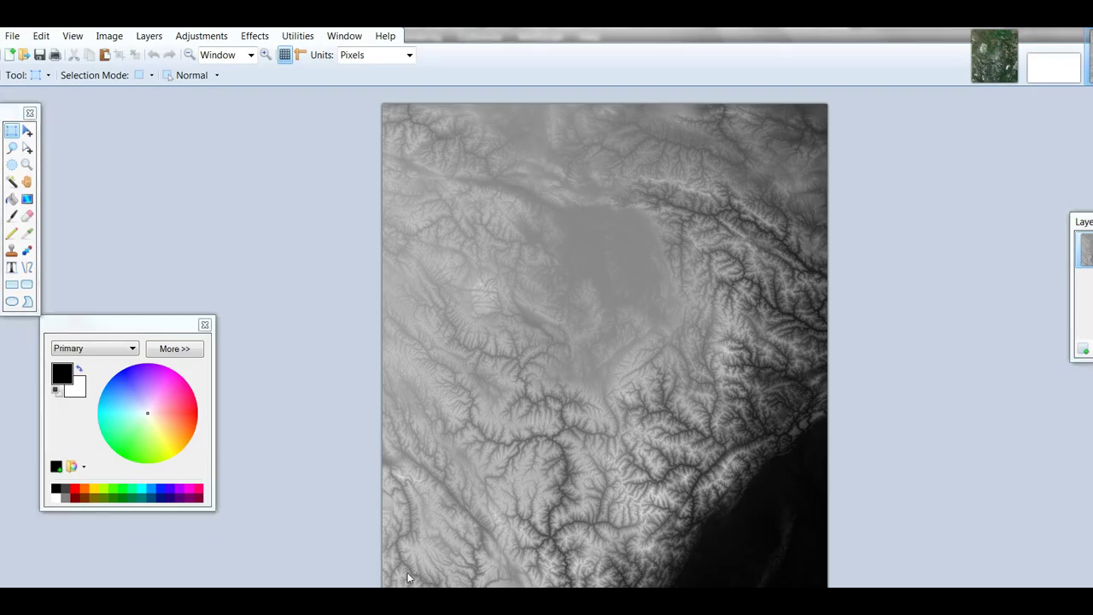
pyautogui.hotkey('alt', 'Tab')
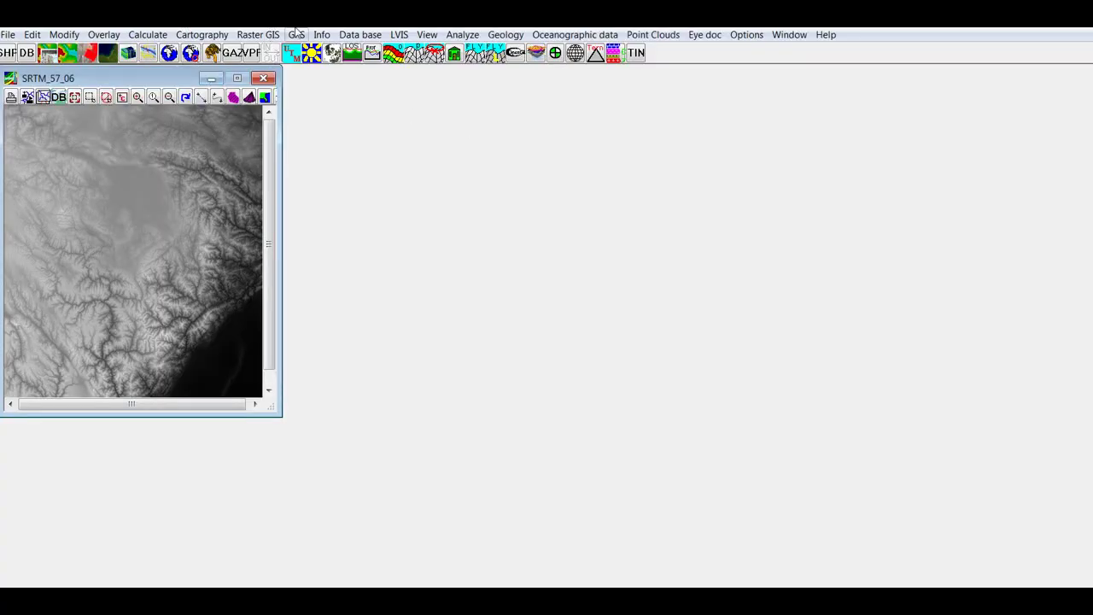
pyautogui.click(321, 34)
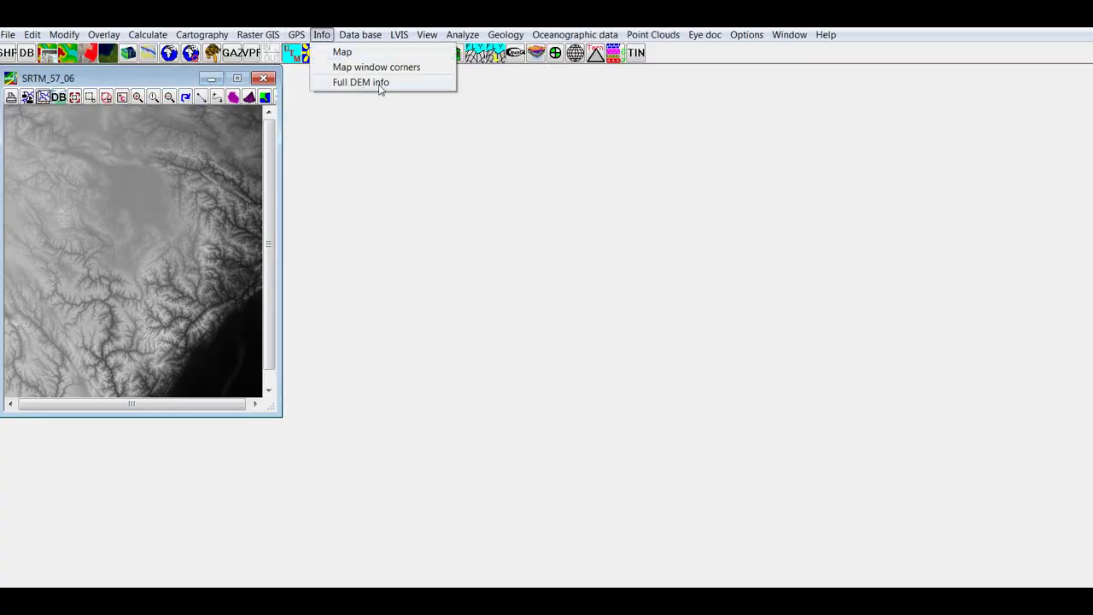
pyautogui.click(381, 86)
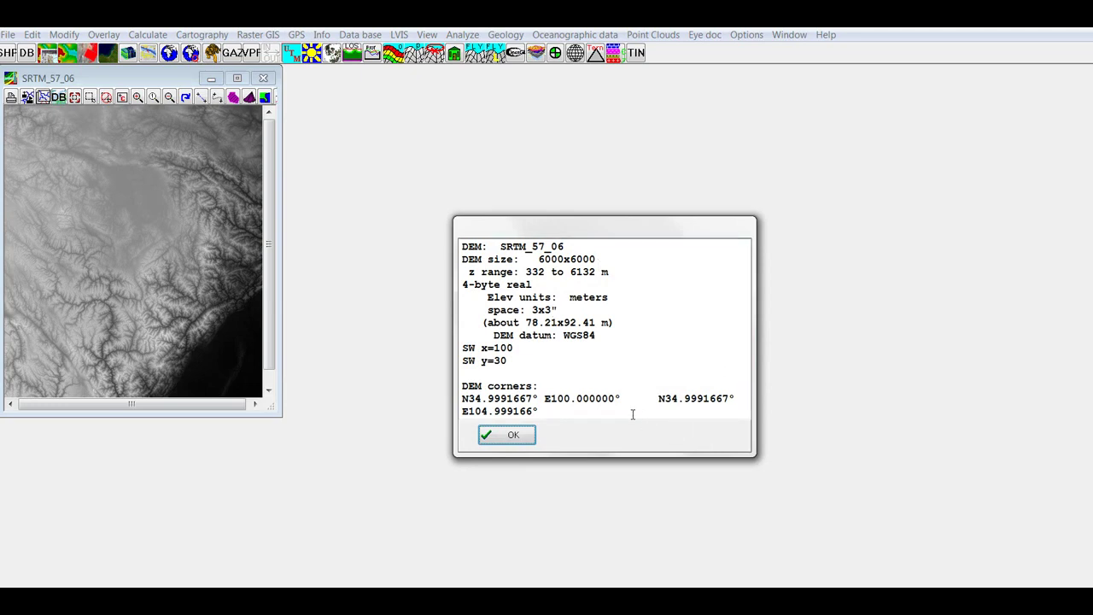
pyautogui.hotkey('ctrl', 'a')
pyautogui.click(512, 434)
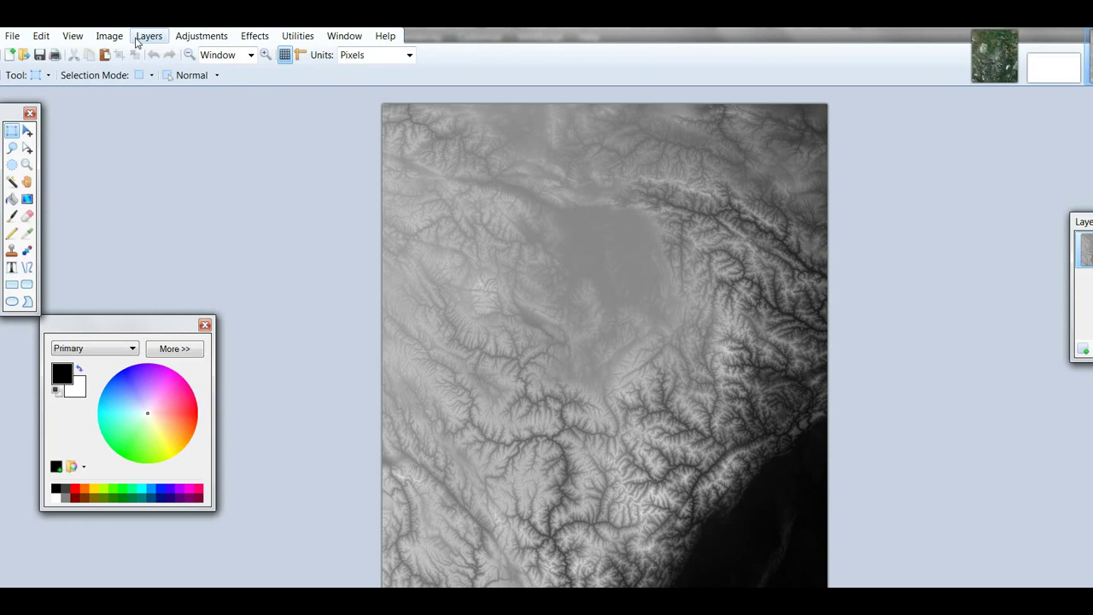
# Check the height map's canvas size of 702×829 pixels and close the dialog unchanged
pyautogui.click(109, 35)
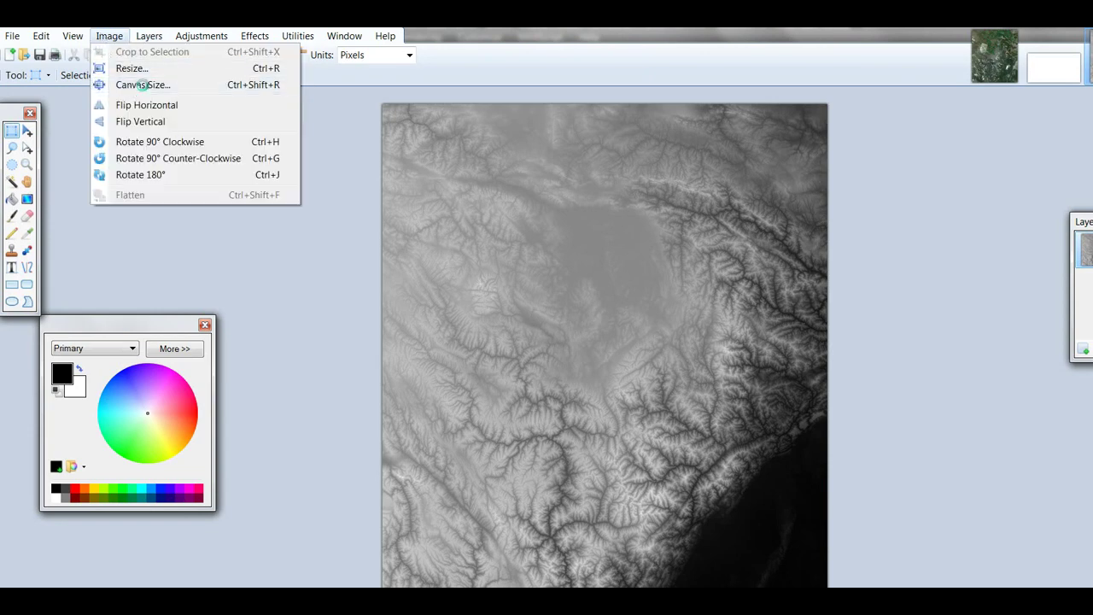
pyautogui.click(143, 84)
pyautogui.moveTo(617, 180); pyautogui.dragTo(248, 122)
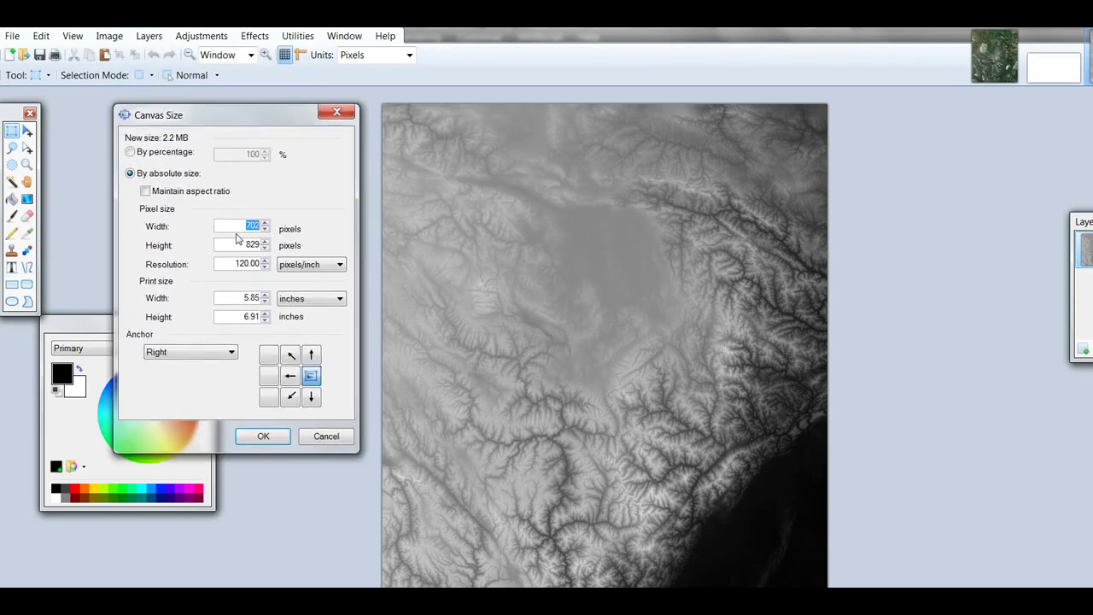
pyautogui.click(337, 112)
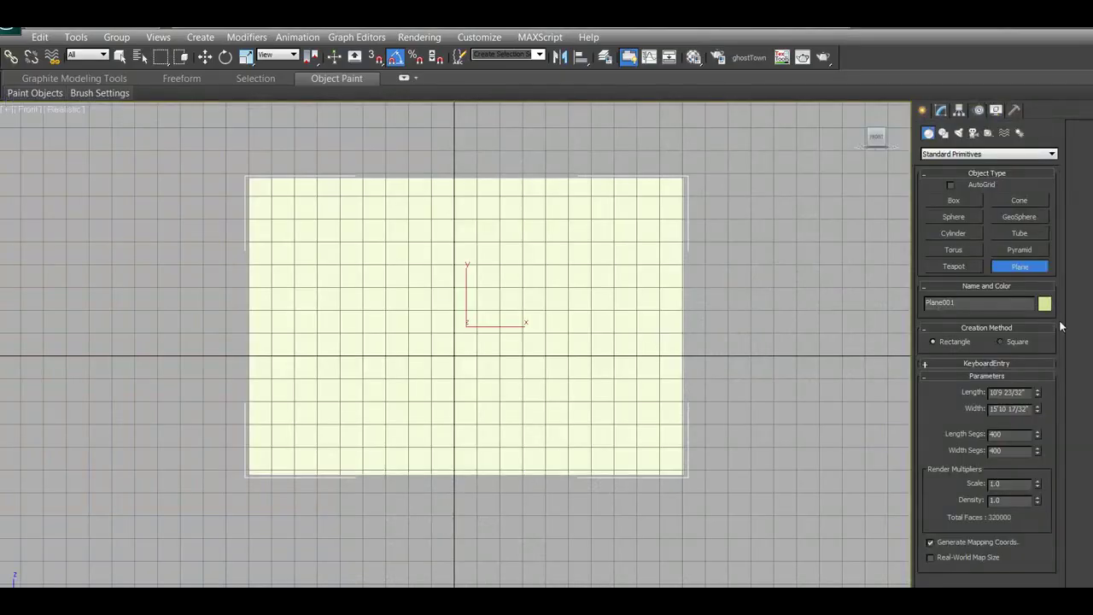
# Set the plane's Length to 829 and Width to 702, then hide the viewport grid
pyautogui.doubleClick(1008, 392)
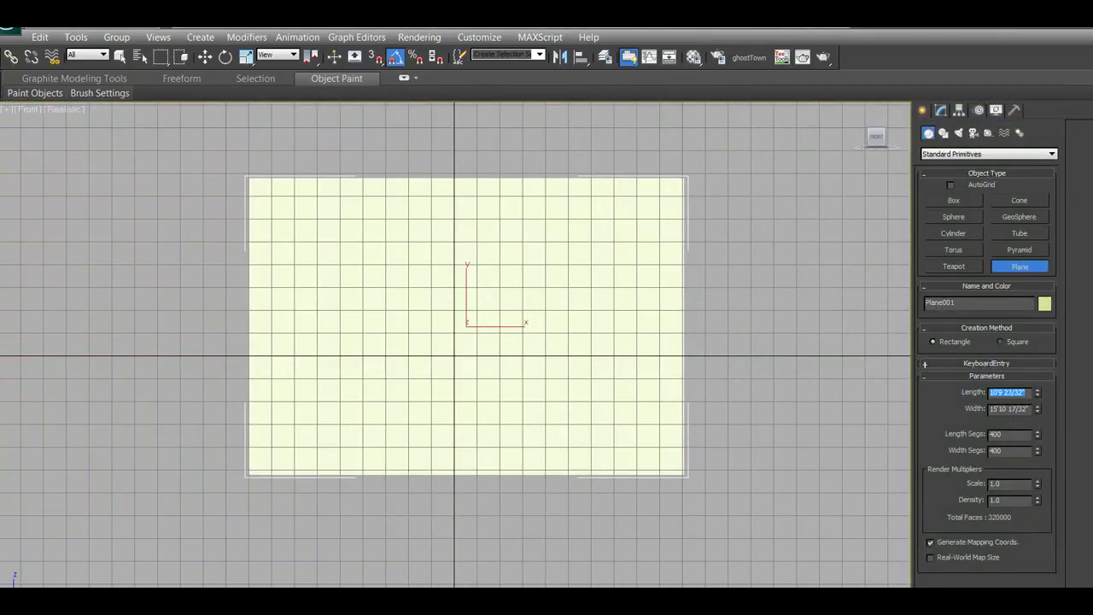
pyautogui.write('829')
pyautogui.press('Return')
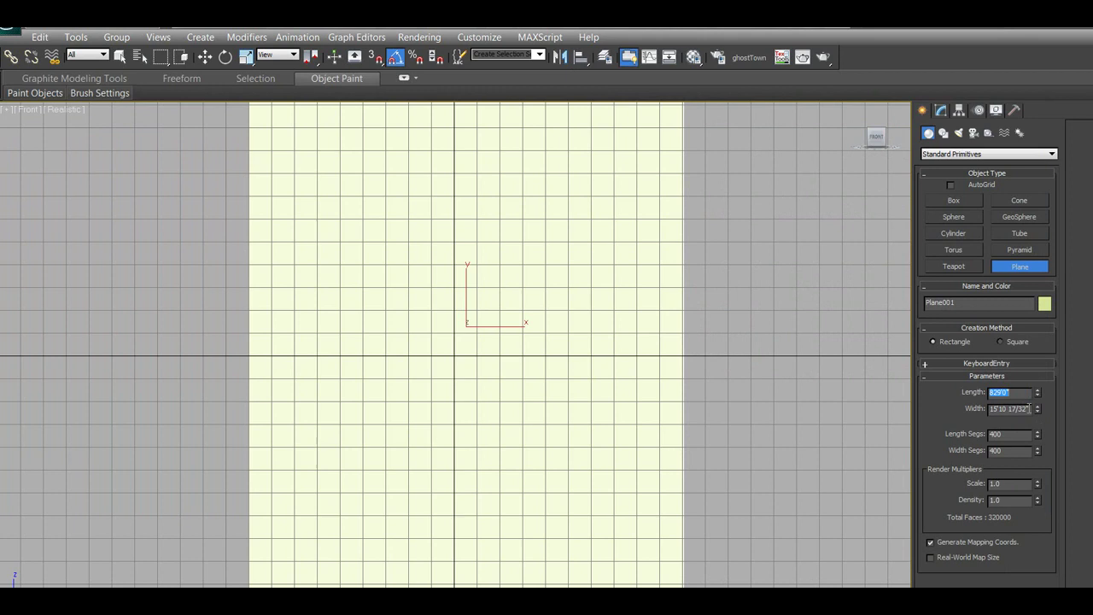
pyautogui.press('Tab')
pyautogui.write('702')
pyautogui.press('Return')
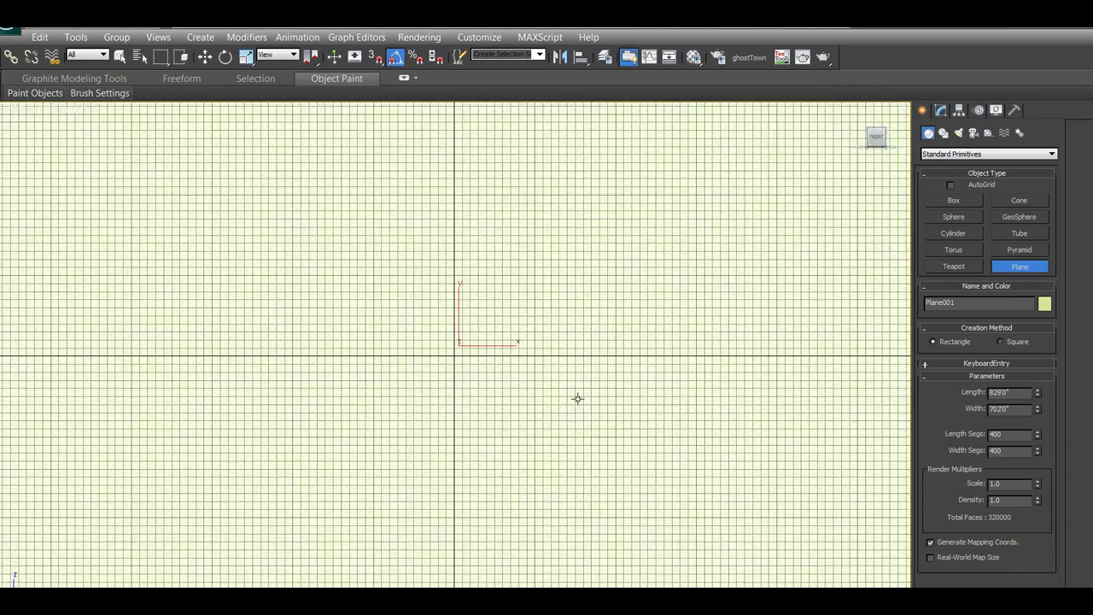
pyautogui.scroll(-6, 578, 399)
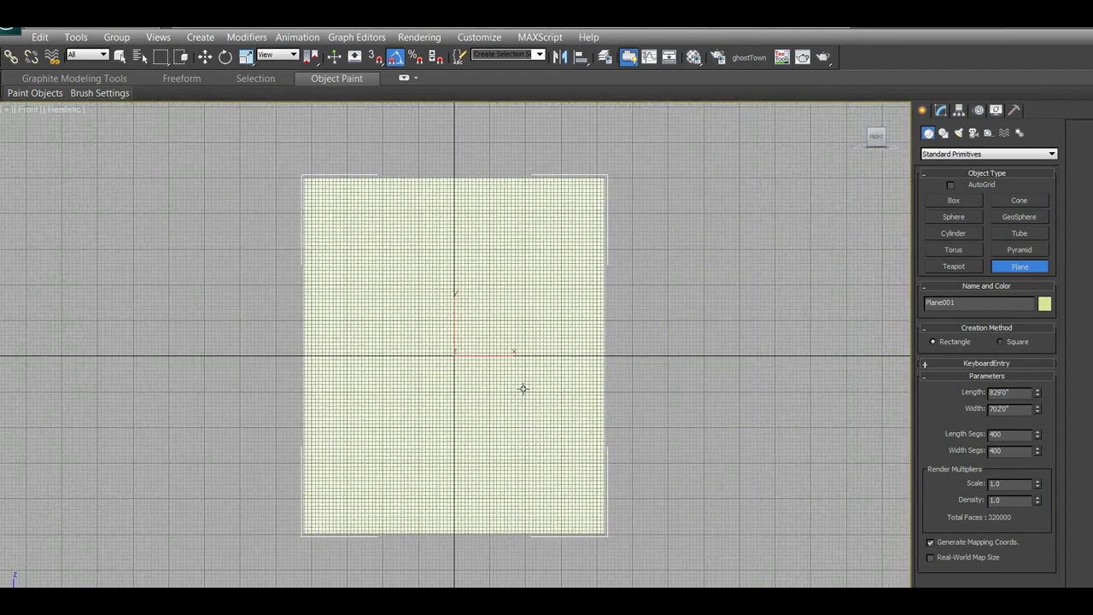
pyautogui.keyDown('alt'); pyautogui.moveTo(523, 388); pyautogui.dragTo(548, 370, button='middle'); pyautogui.keyUp('alt')
pyautogui.press('g')
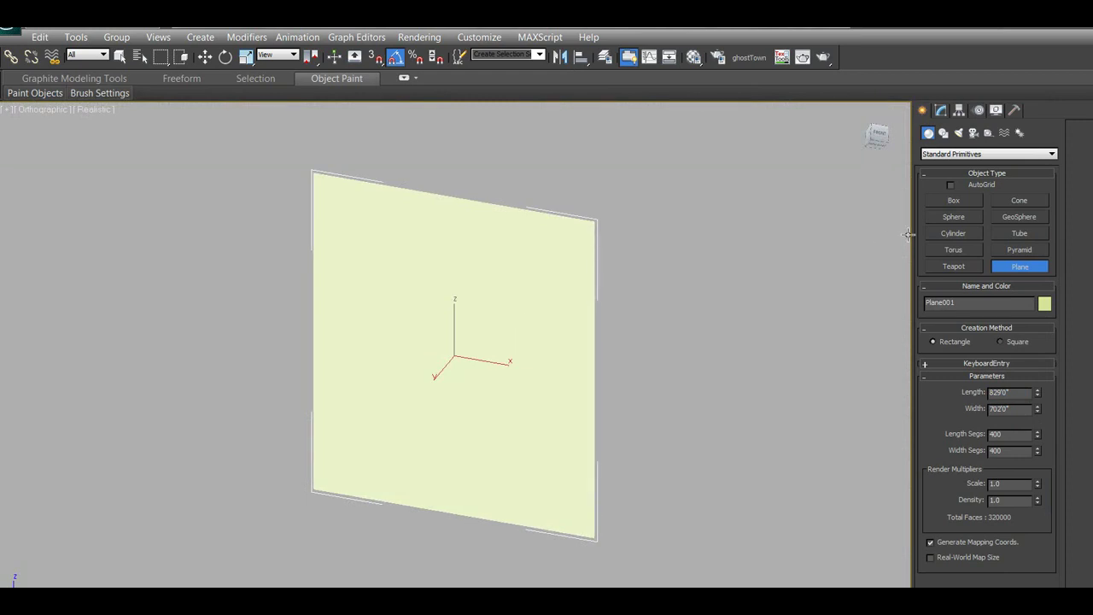
pyautogui.press('m')
# Give the unused 03 - Default material a Bitmap diffuse map using the SRTM_57_06 height map
pyautogui.click(320, 181)
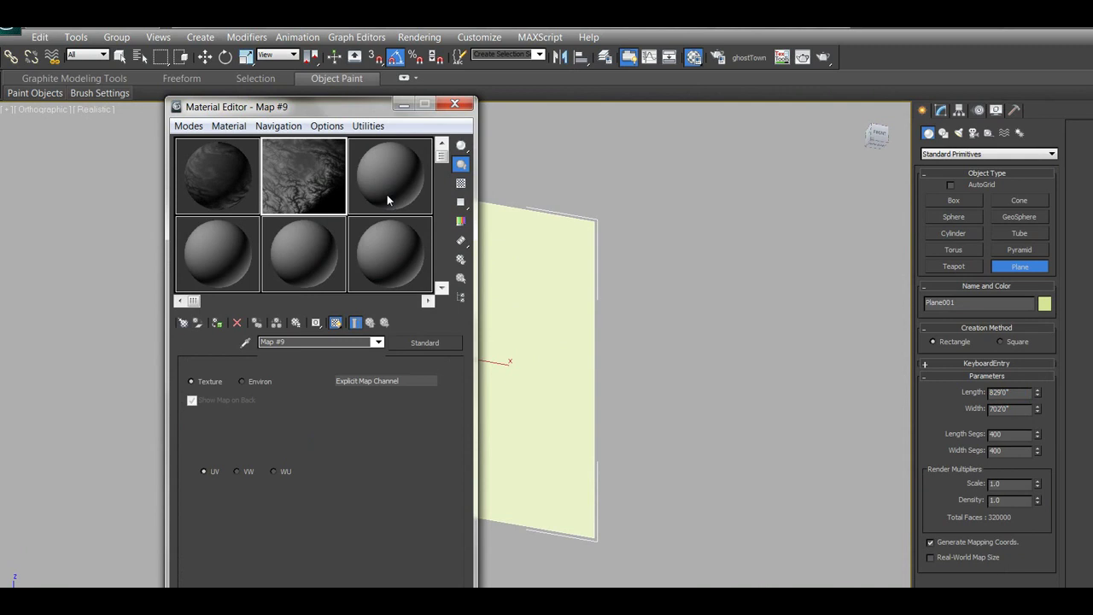
pyautogui.click(218, 175)
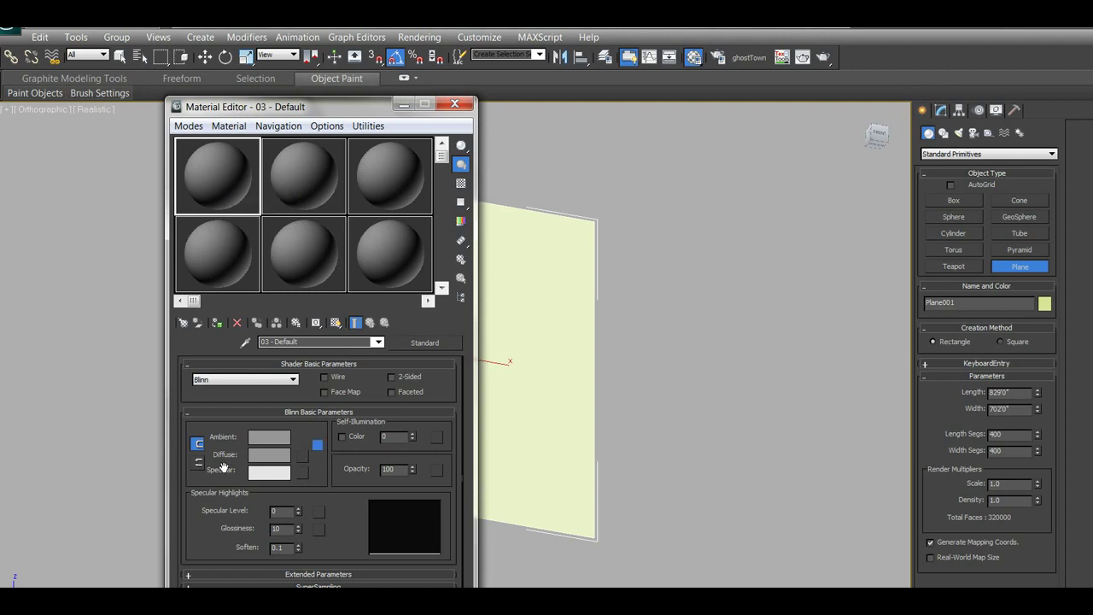
pyautogui.click(301, 454)
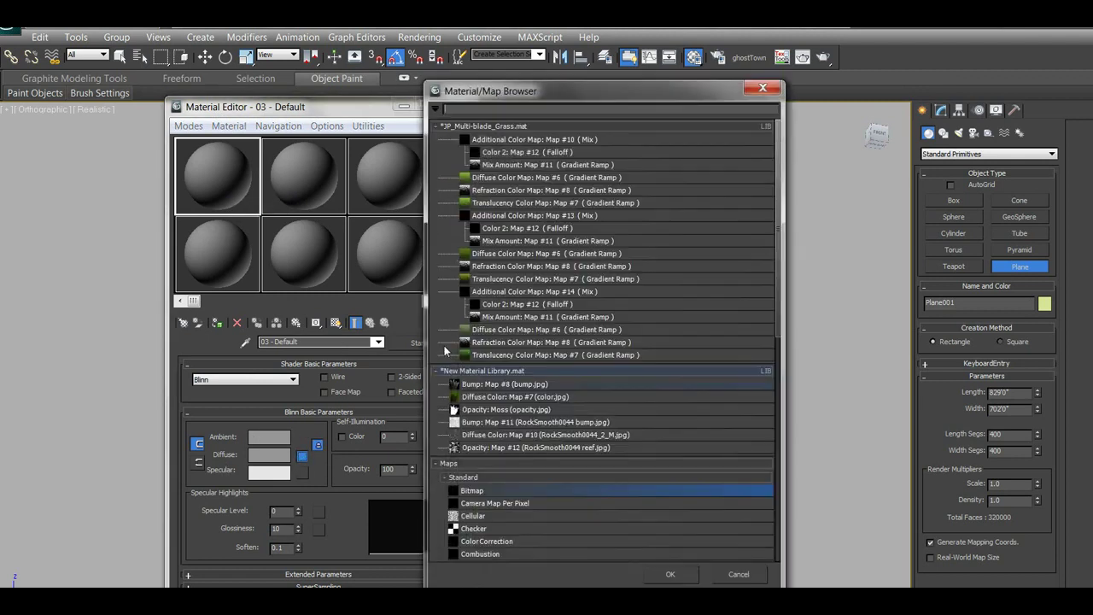
pyautogui.doubleClick(500, 493)
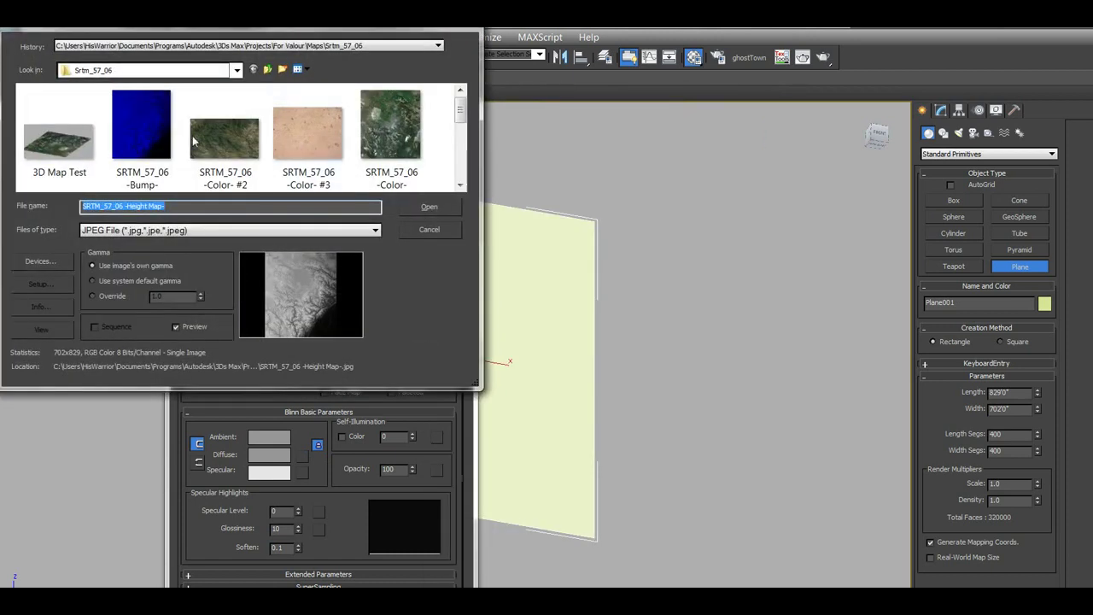
pyautogui.click(431, 207)
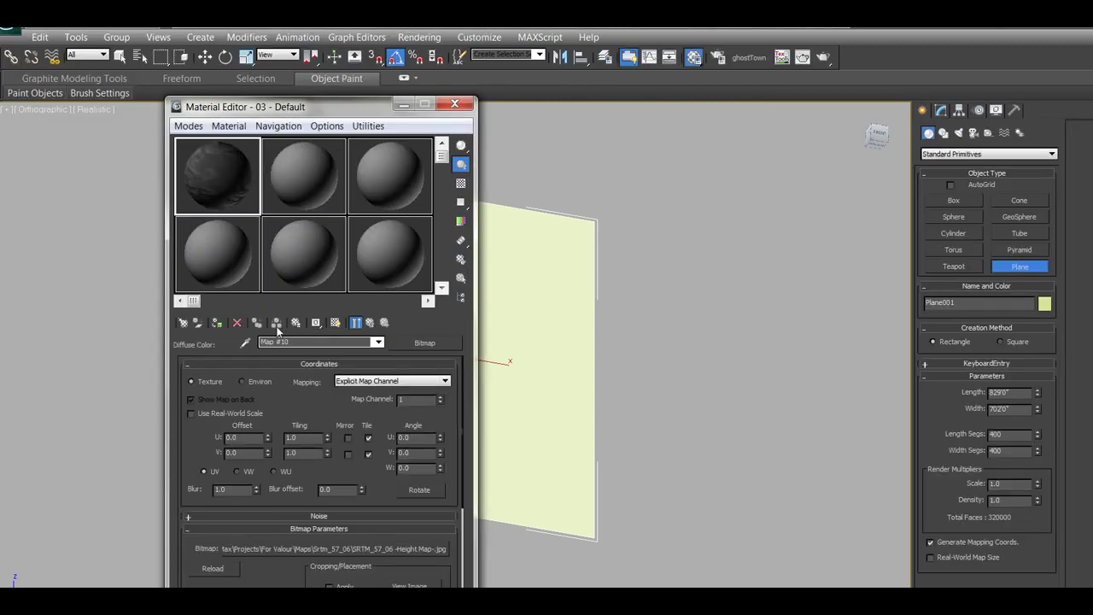
# Assign the material to the plane, show it shaded in the viewport, and frame the front view
pyautogui.click(217, 323)
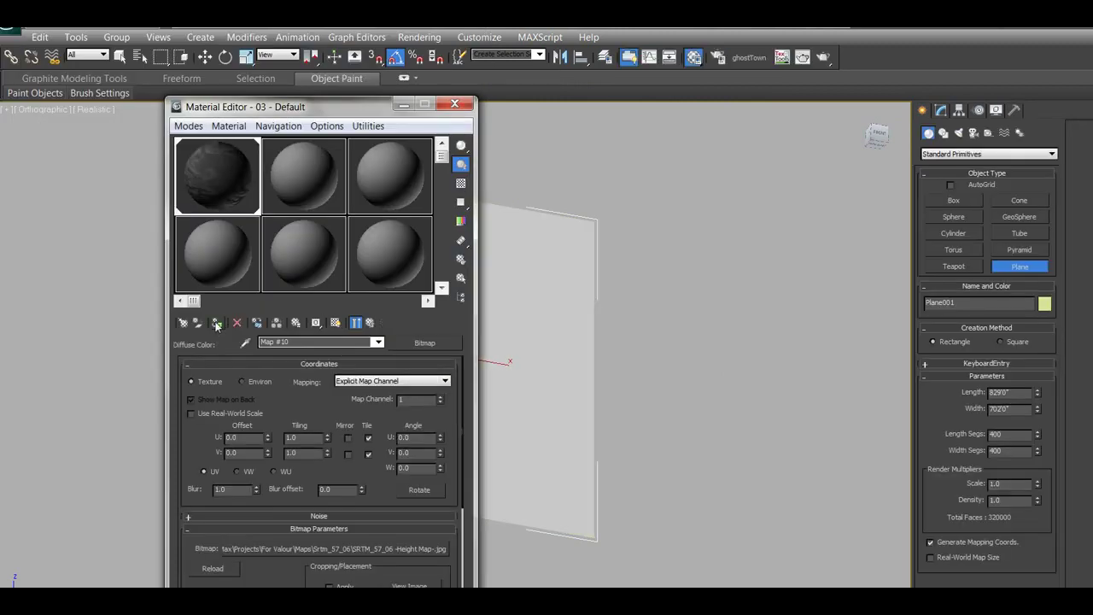
pyautogui.click(336, 323)
pyautogui.moveTo(627, 342)
pyautogui.keyDown('alt'); pyautogui.mouseDown(button='middle')
pyautogui.moveTo(708, 347)
pyautogui.moveTo(732, 361)
pyautogui.moveTo(737, 353)
pyautogui.mouseUp(button='middle'); pyautogui.keyUp('alt')
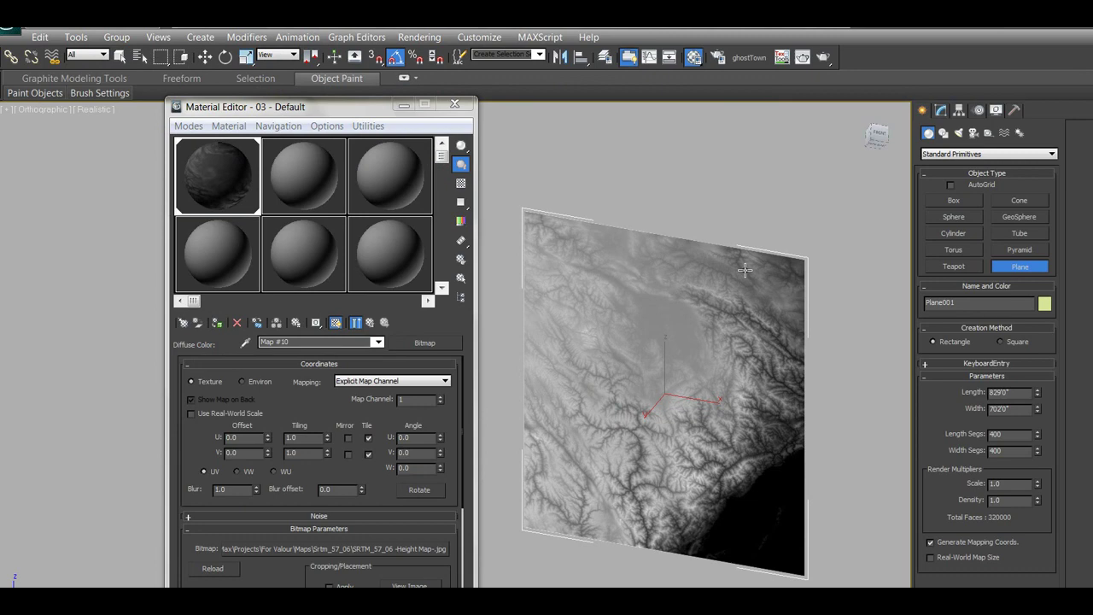
pyautogui.press('f')
pyautogui.moveTo(623, 368); pyautogui.dragTo(744, 346, button='middle')
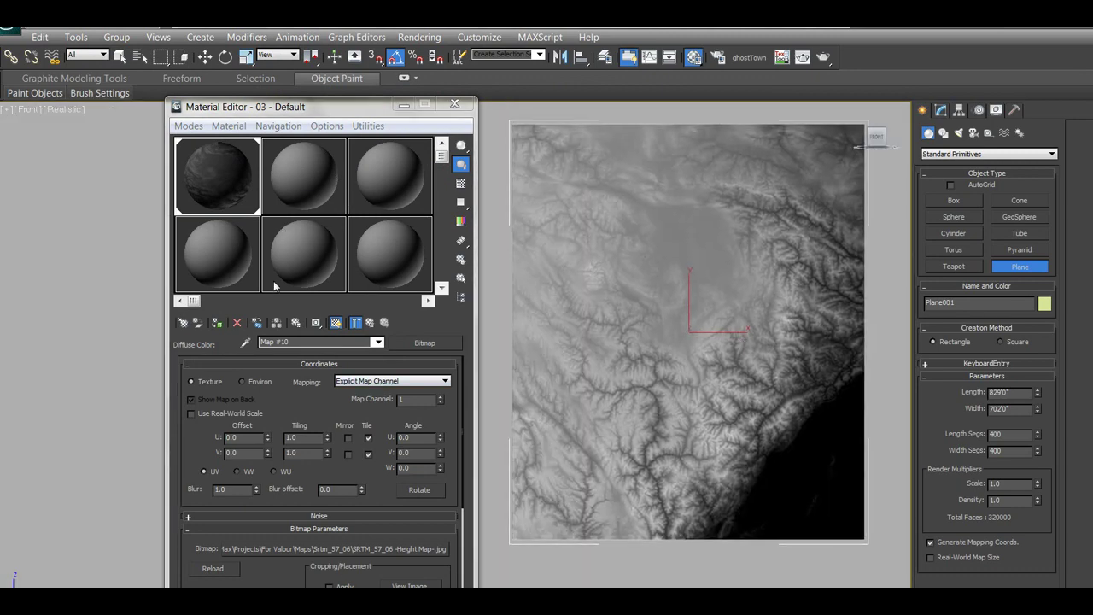
# Copy the diffuse height map as an instance into the second material sample slot
pyautogui.click(369, 323)
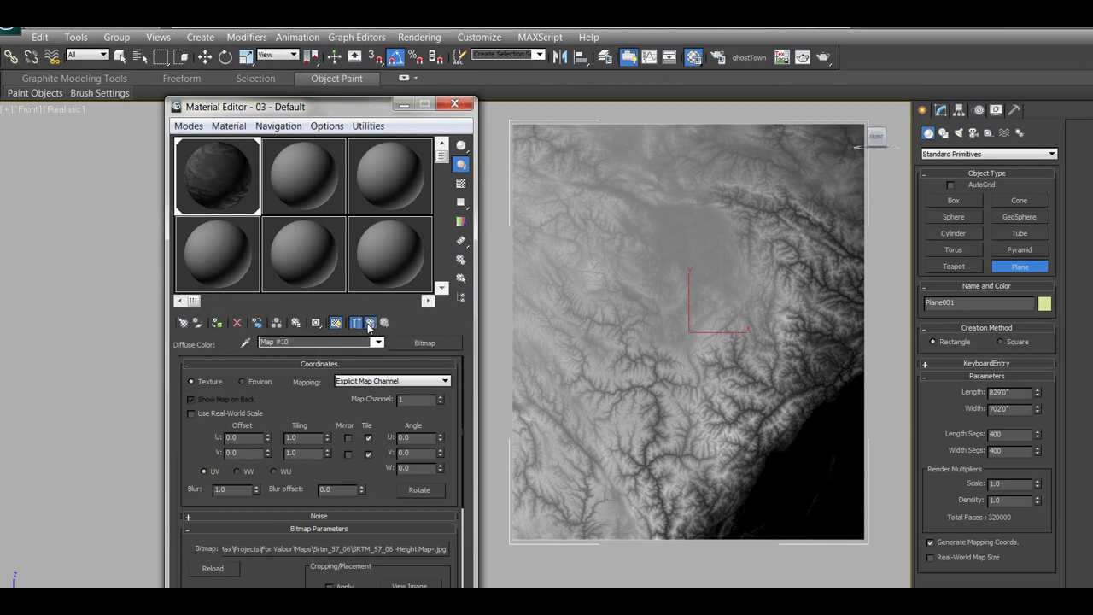
pyautogui.click(368, 323)
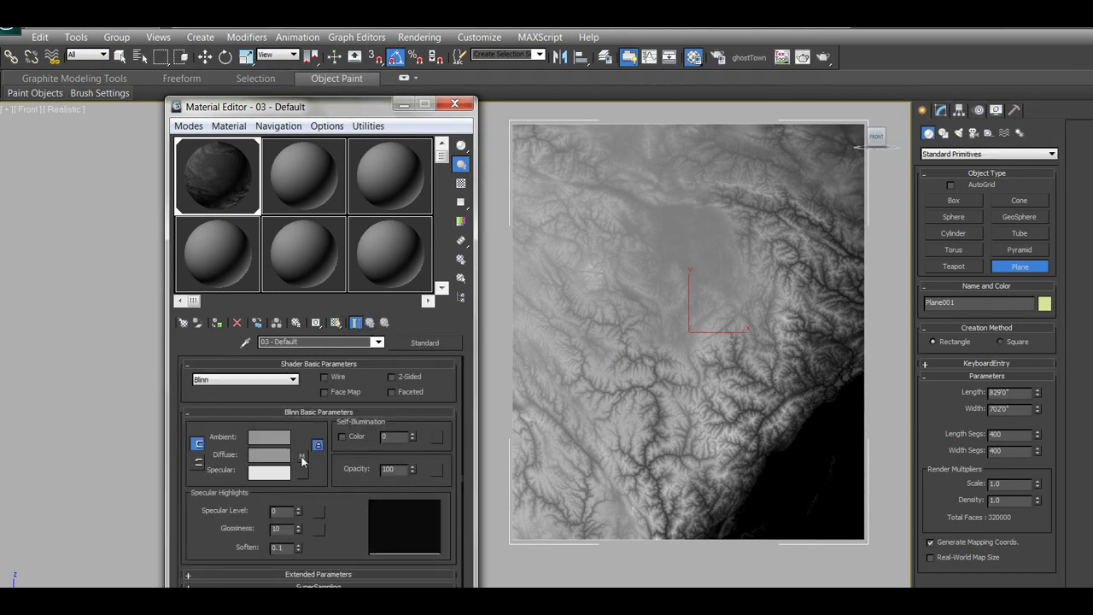
pyautogui.moveTo(303, 462); pyautogui.dragTo(285, 177)
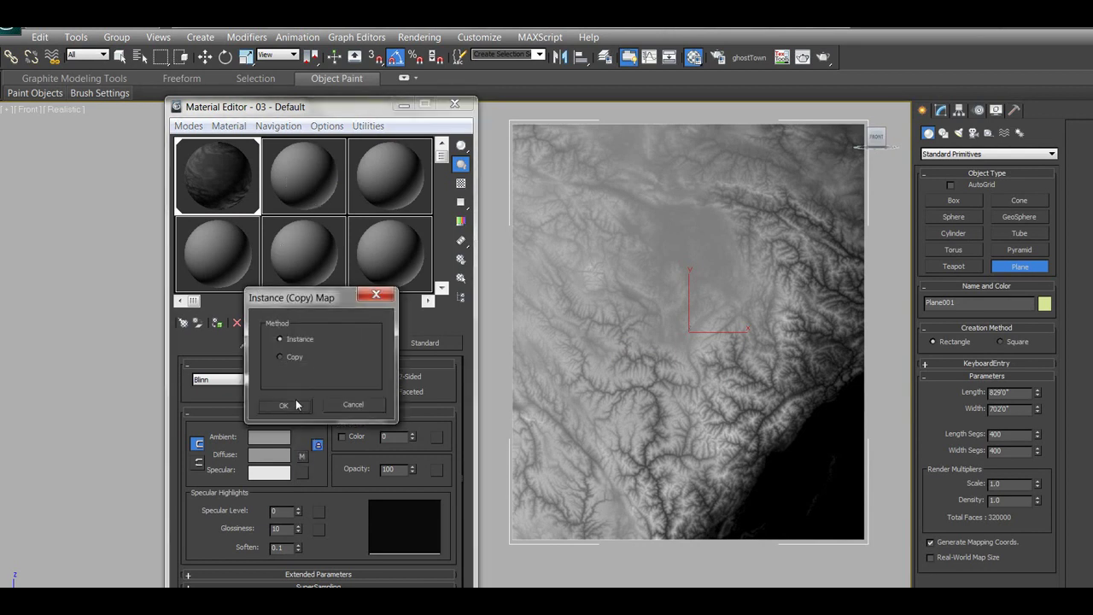
pyautogui.click(285, 408)
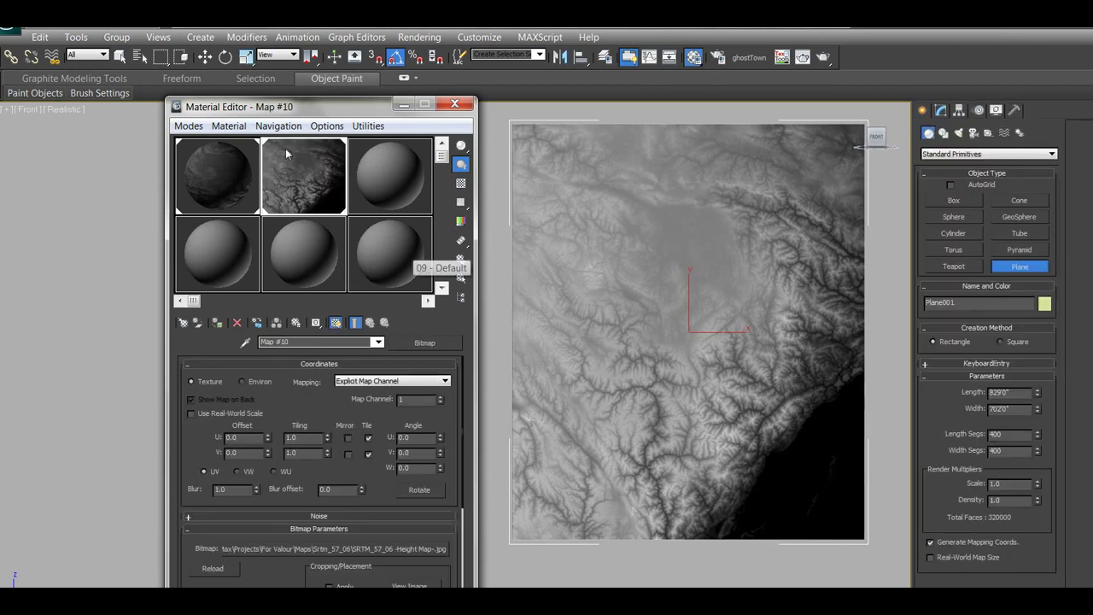
# Add a Displace modifier to the plane using the height map as an instanced displacement map
pyautogui.click(941, 111)
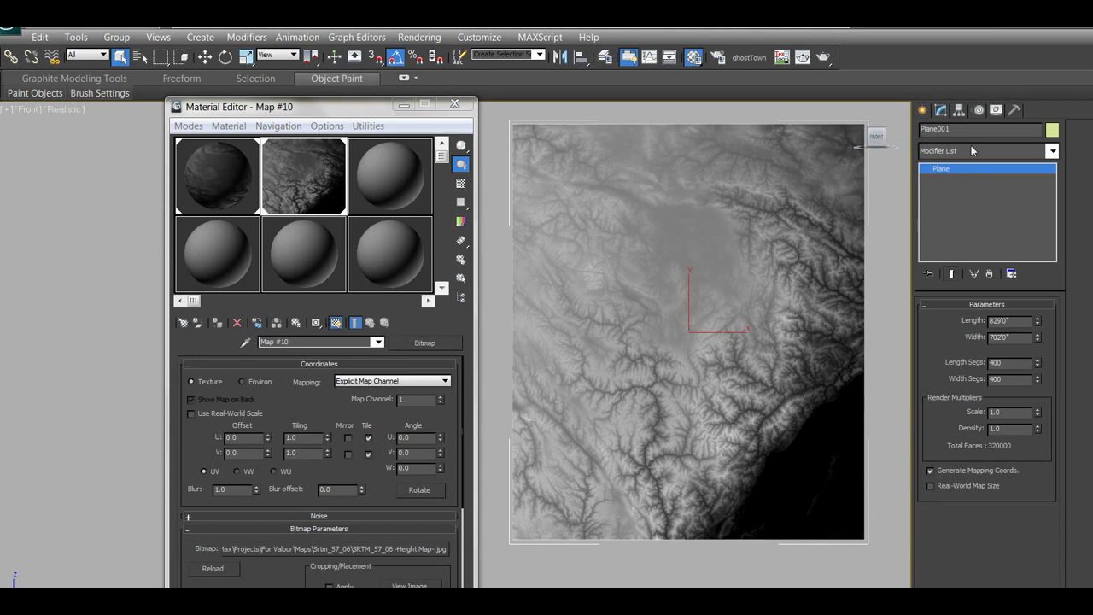
pyautogui.click(972, 150)
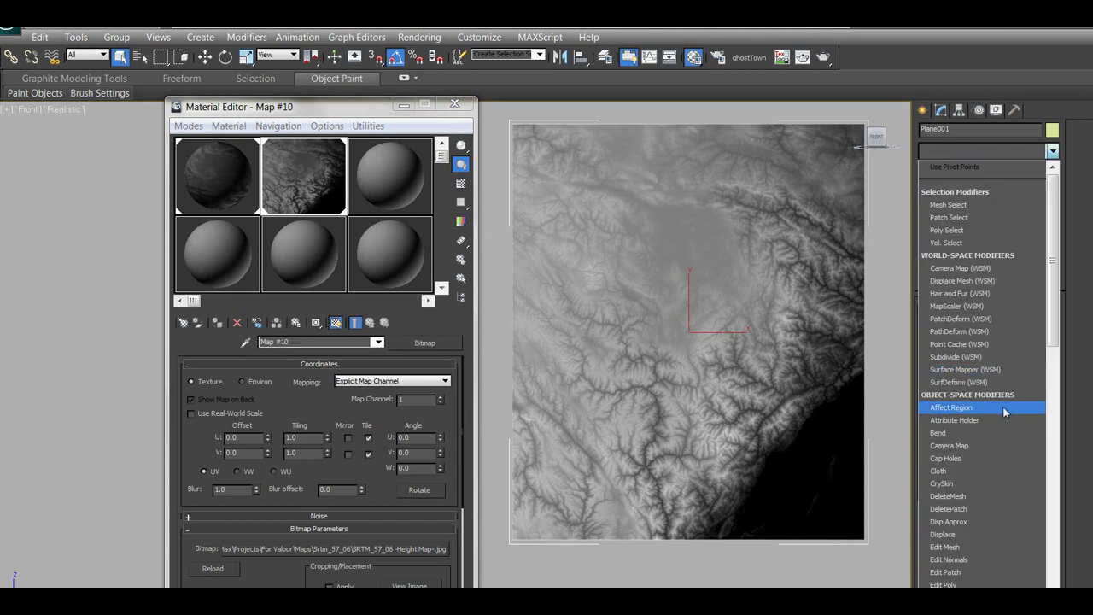
pyautogui.click(982, 534)
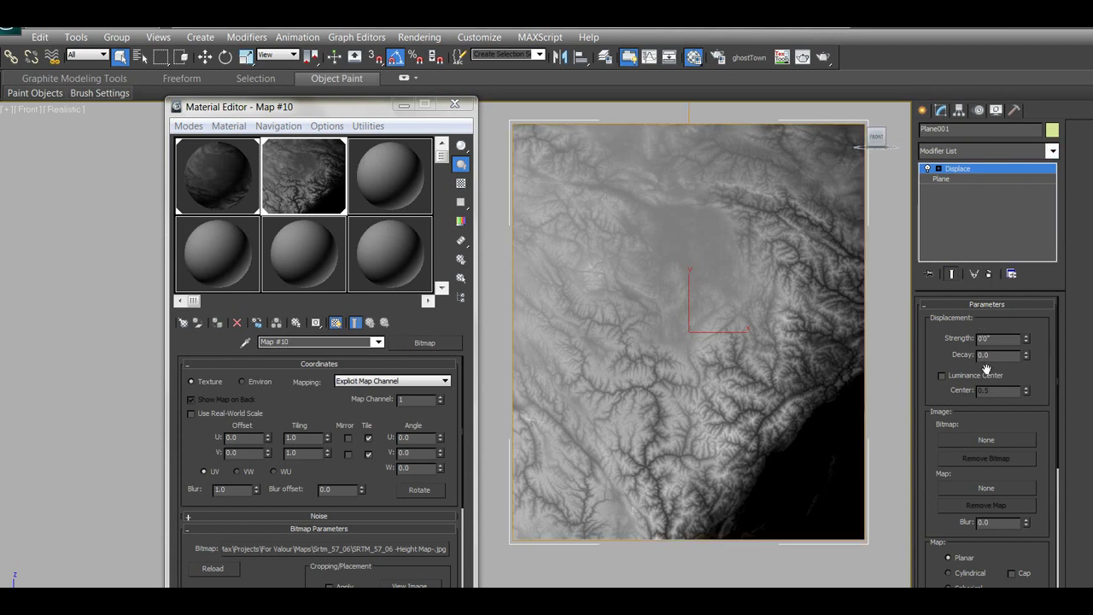
pyautogui.scroll(-2, 1019, 408)
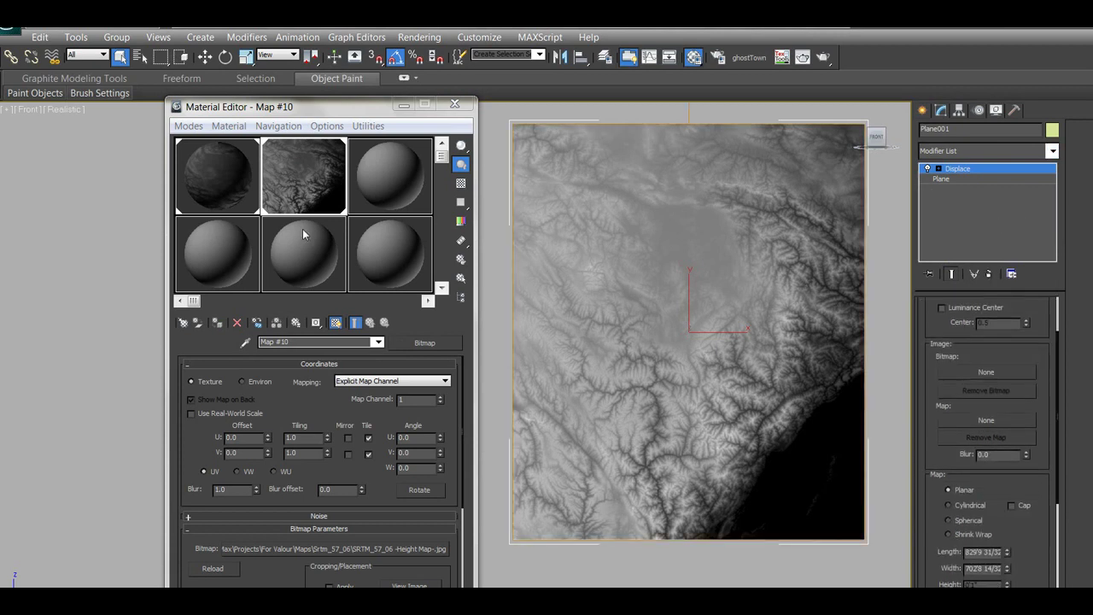
pyautogui.moveTo(306, 184); pyautogui.dragTo(1006, 417)
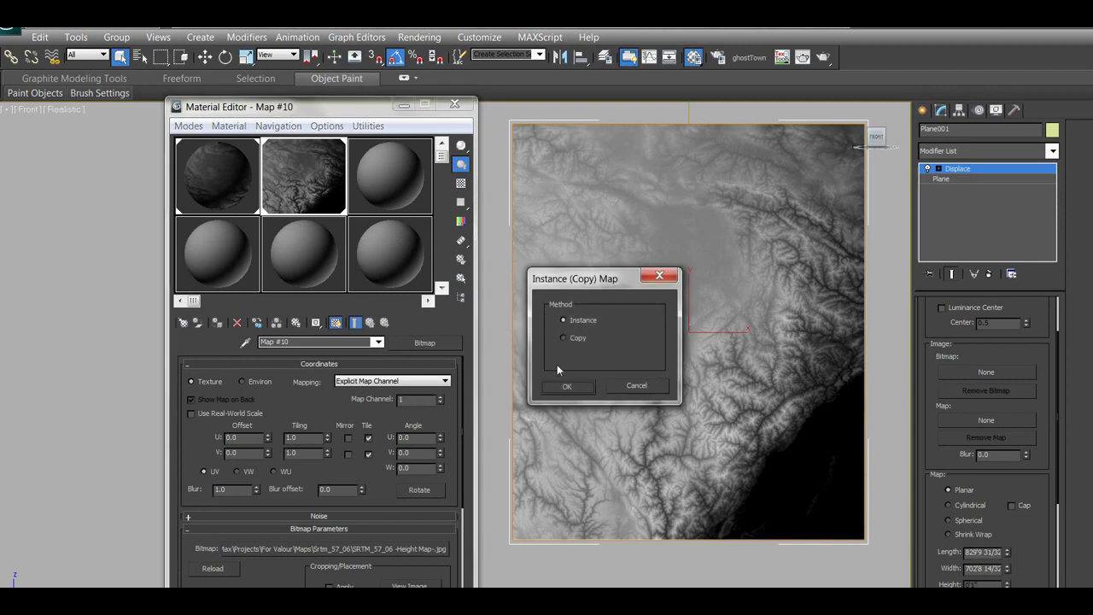
pyautogui.click(572, 391)
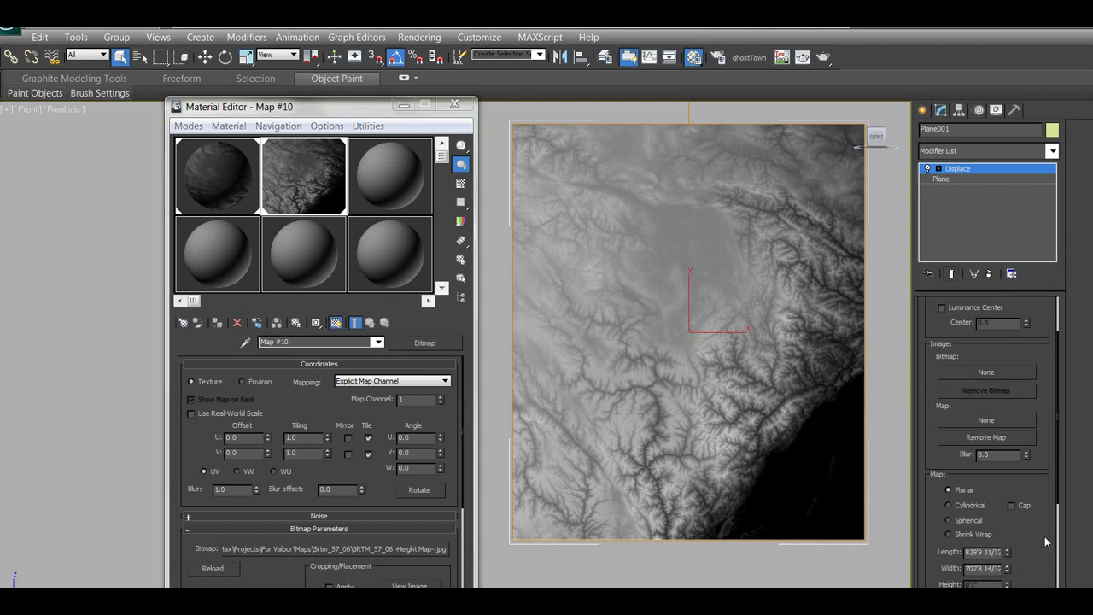
pyautogui.scroll(-2, 1043, 348)
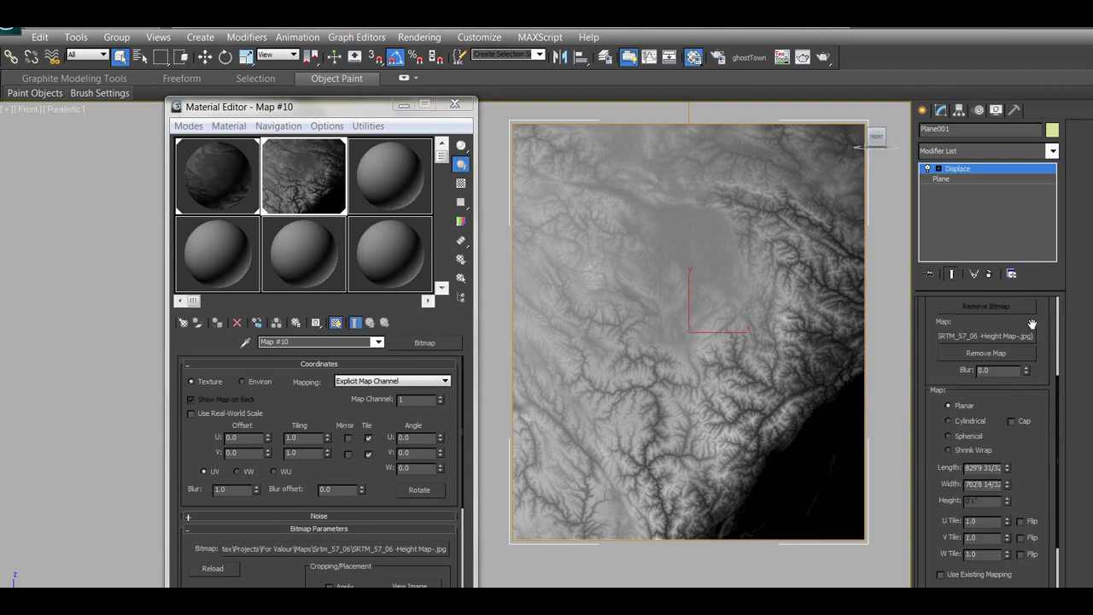
pyautogui.scroll(-5, 1028, 349)
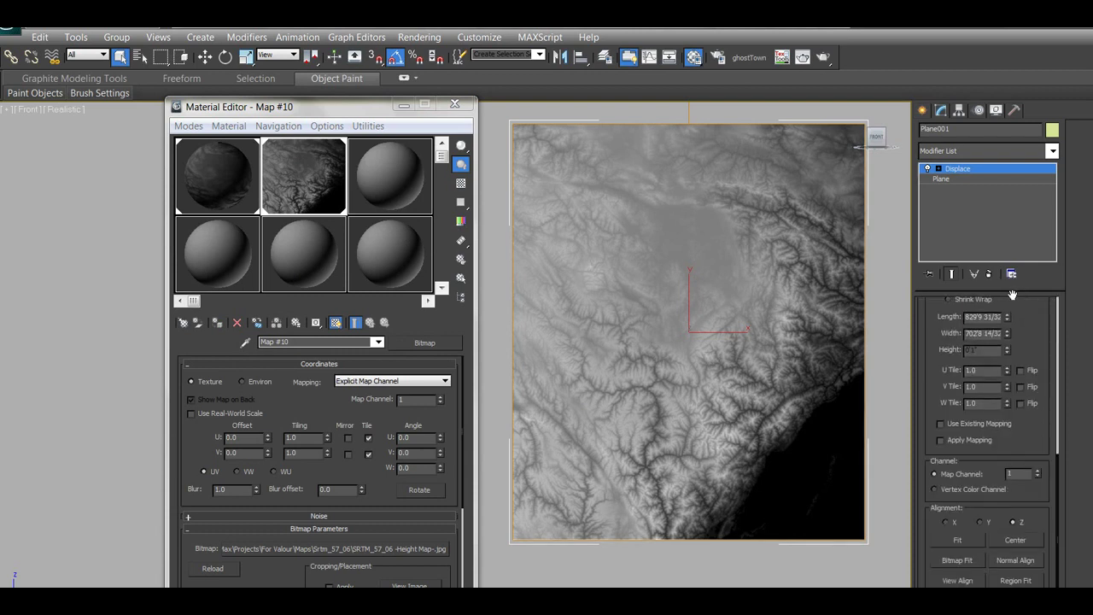
pyautogui.scroll(4, 1029, 349)
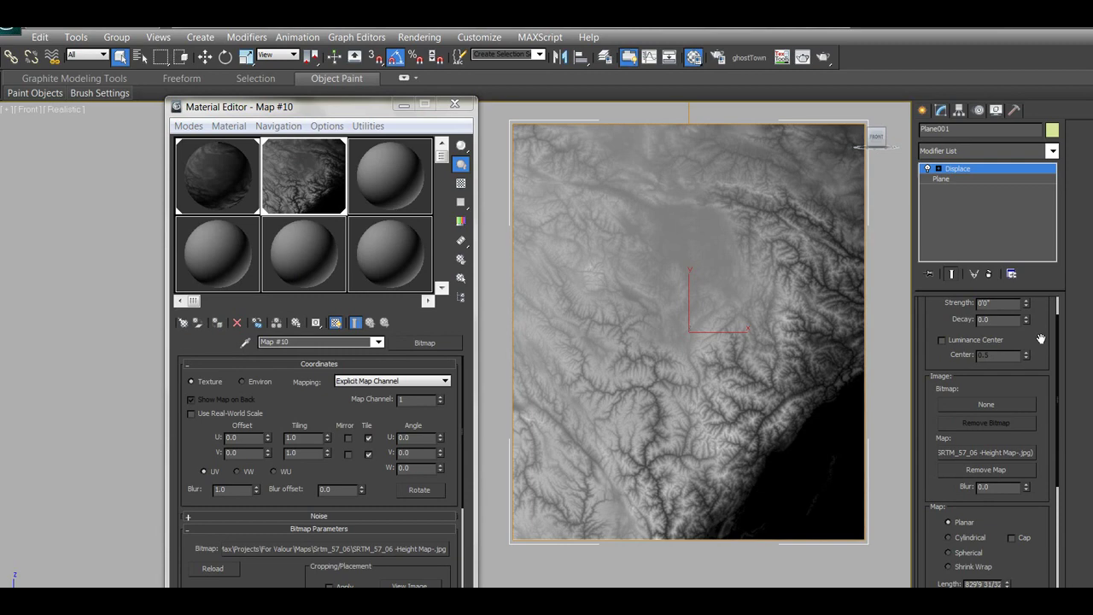
pyautogui.keyDown('alt'); pyautogui.moveTo(771, 364); pyautogui.dragTo(769, 274, button='middle'); pyautogui.keyUp('alt')
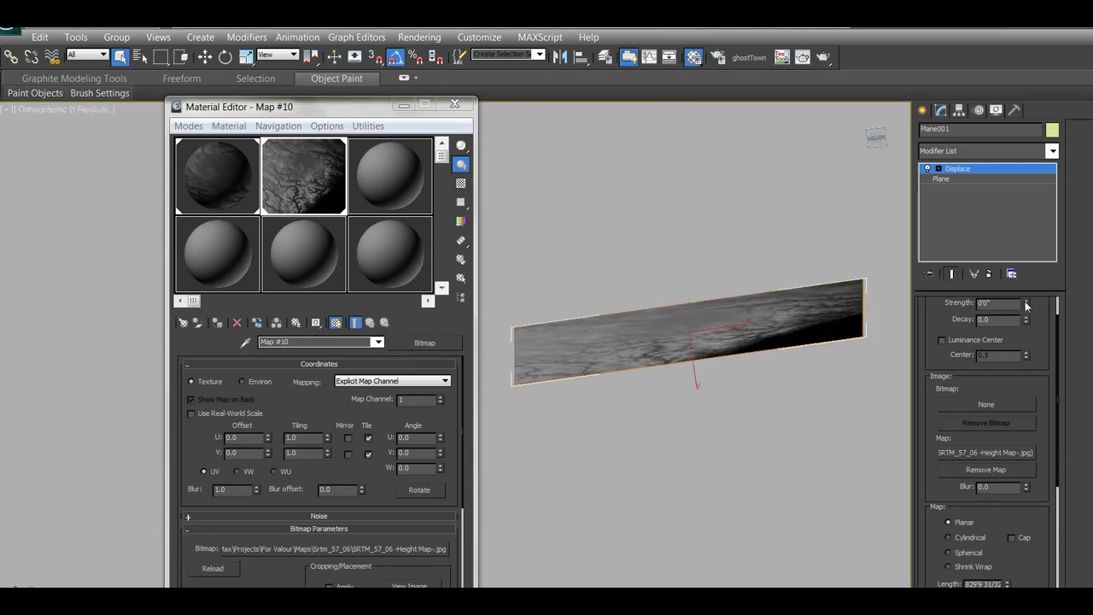
pyautogui.scroll(1, 994, 377)
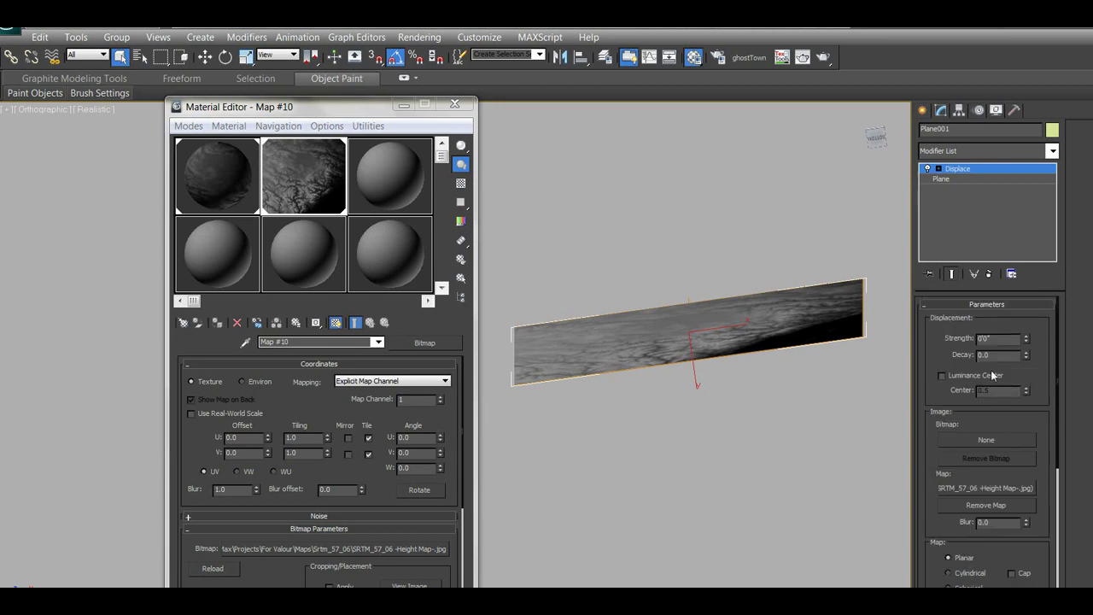
# Set the Displace strength to 100 and orbit to view the raised terrain
pyautogui.doubleClick(1000, 339)
pyautogui.write('150')
pyautogui.press('Return')
pyautogui.keyDown('alt'); pyautogui.moveTo(777, 290); pyautogui.dragTo(769, 351, button='middle'); pyautogui.keyUp('alt')
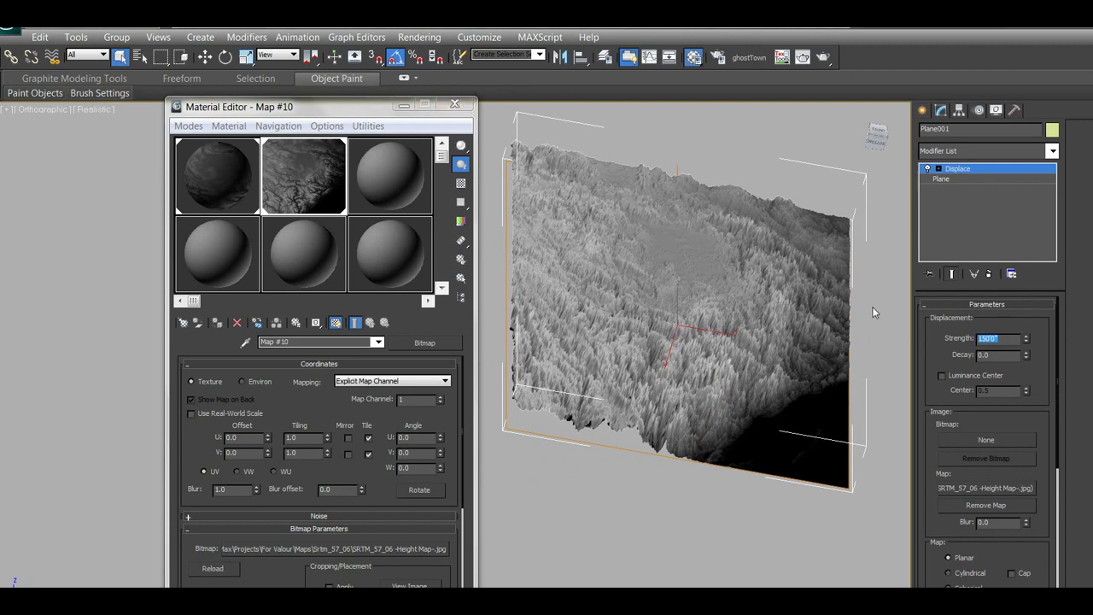
pyautogui.write('1')
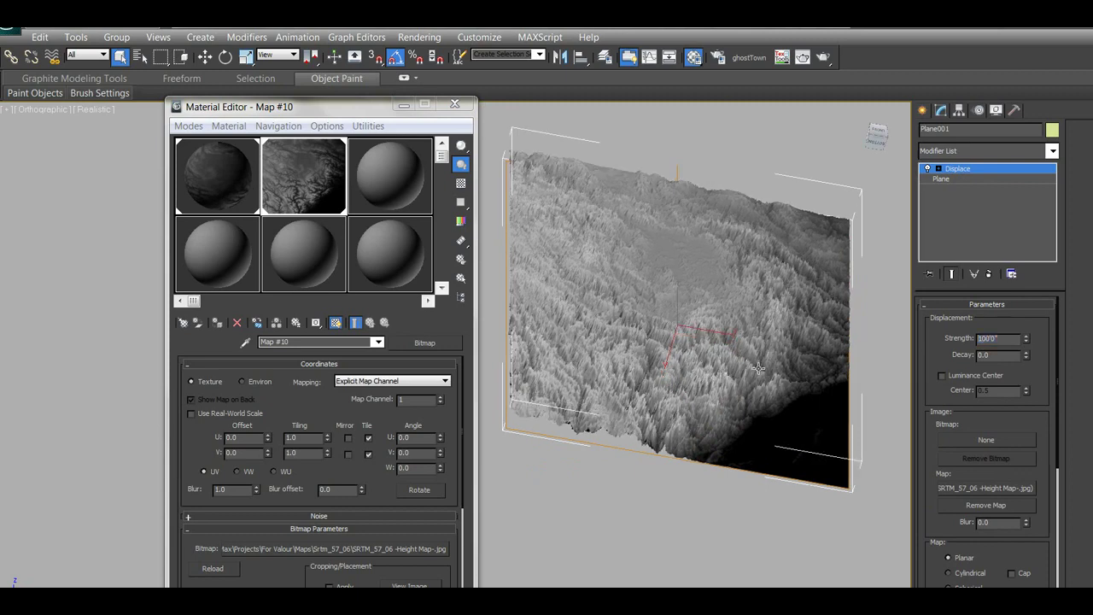
pyautogui.keyDown('alt'); pyautogui.moveTo(734, 326); pyautogui.dragTo(774, 331, button='middle'); pyautogui.keyUp('alt')
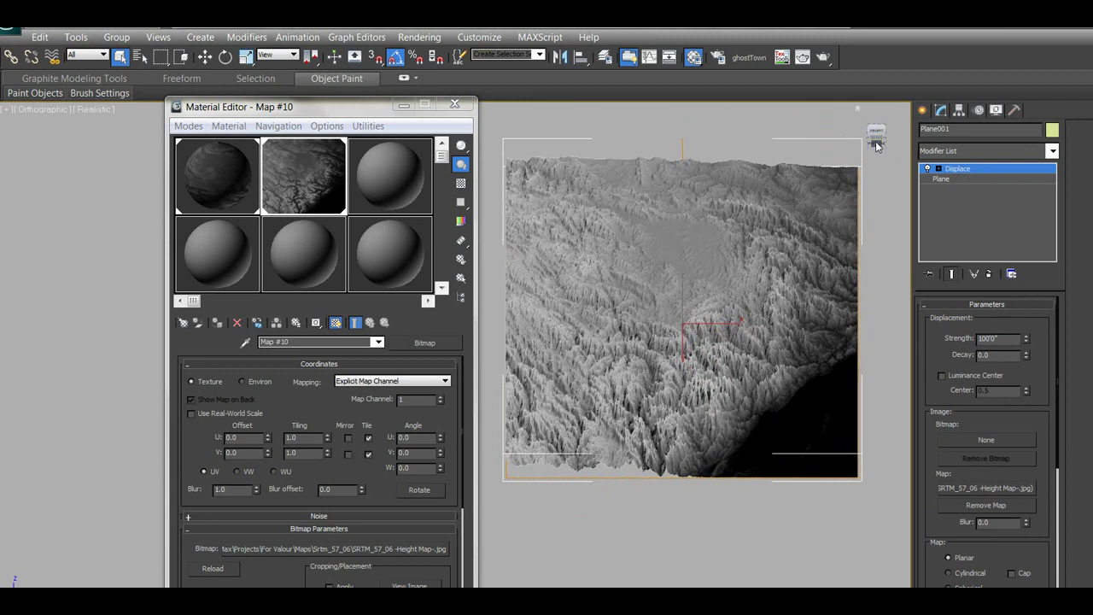
pyautogui.write('fzfz')
# Frame the terrain from the top, orbit to a low angle, and rotate it -15 degrees vertically
pyautogui.click(720, 233)
pyautogui.press('t')
pyautogui.press('z')
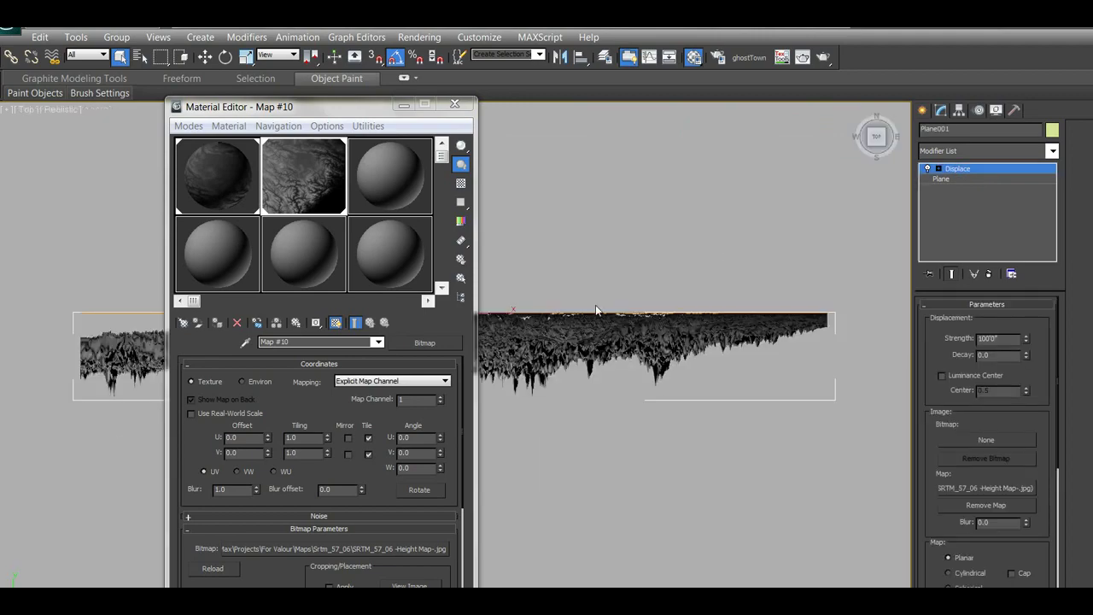
pyautogui.keyDown('alt'); pyautogui.moveTo(595, 304); pyautogui.dragTo(593, 103, button='middle'); pyautogui.keyUp('alt')
pyautogui.keyDown('alt'); pyautogui.moveTo(598, 339); pyautogui.dragTo(595, 319, button='middle'); pyautogui.keyUp('alt')
pyautogui.press('e')
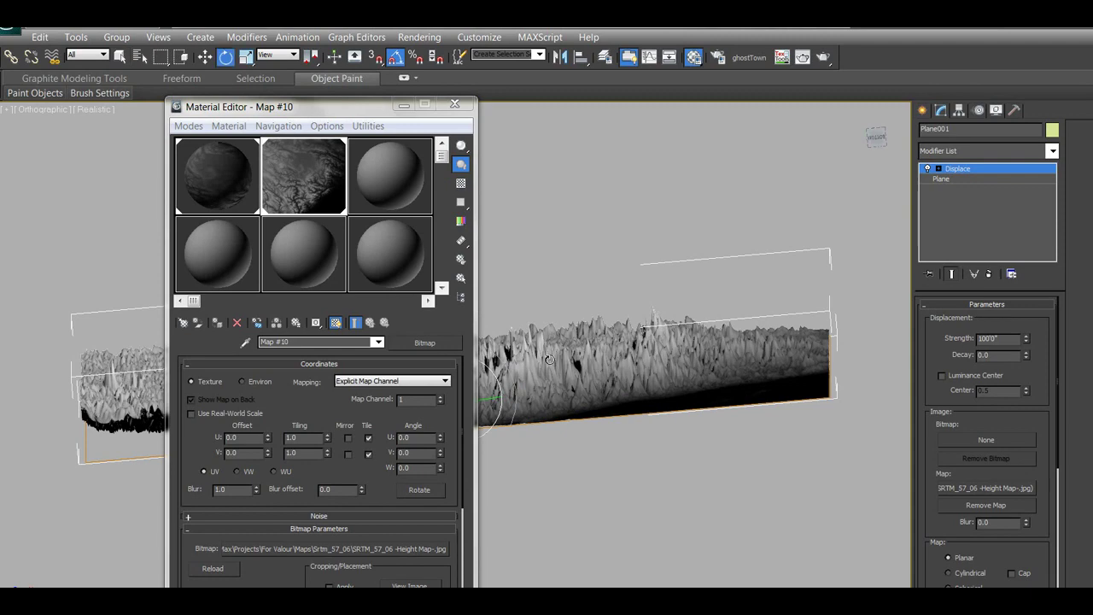
pyautogui.keyDown('alt'); pyautogui.moveTo(627, 411); pyautogui.dragTo(603, 366, button='middle'); pyautogui.keyUp('alt')
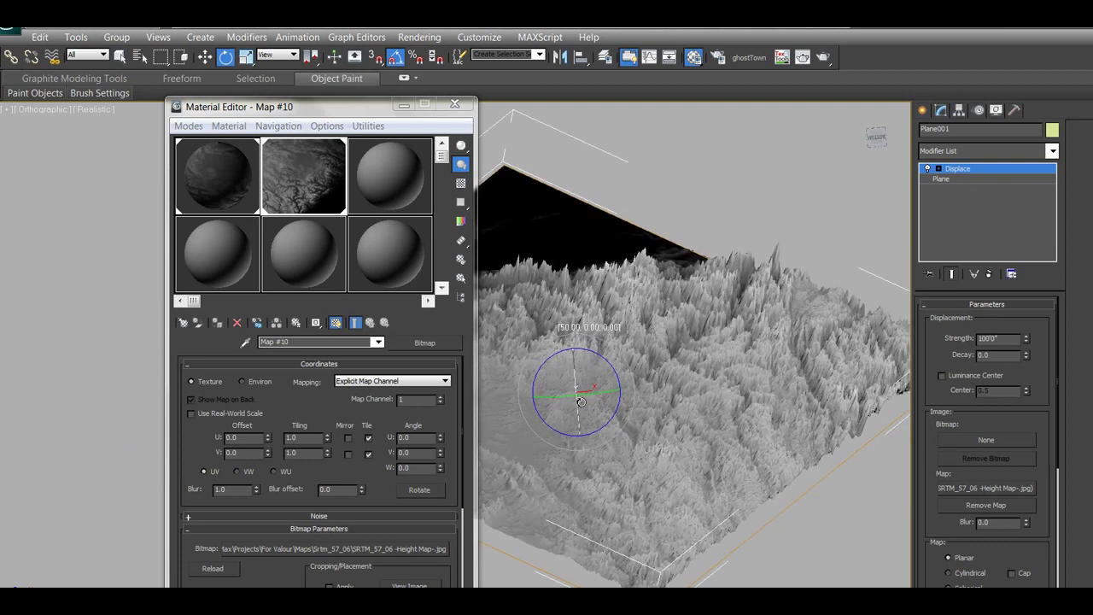
pyautogui.keyDown('alt'); pyautogui.moveTo(581, 401); pyautogui.dragTo(574, 412, button='middle'); pyautogui.keyUp('alt')
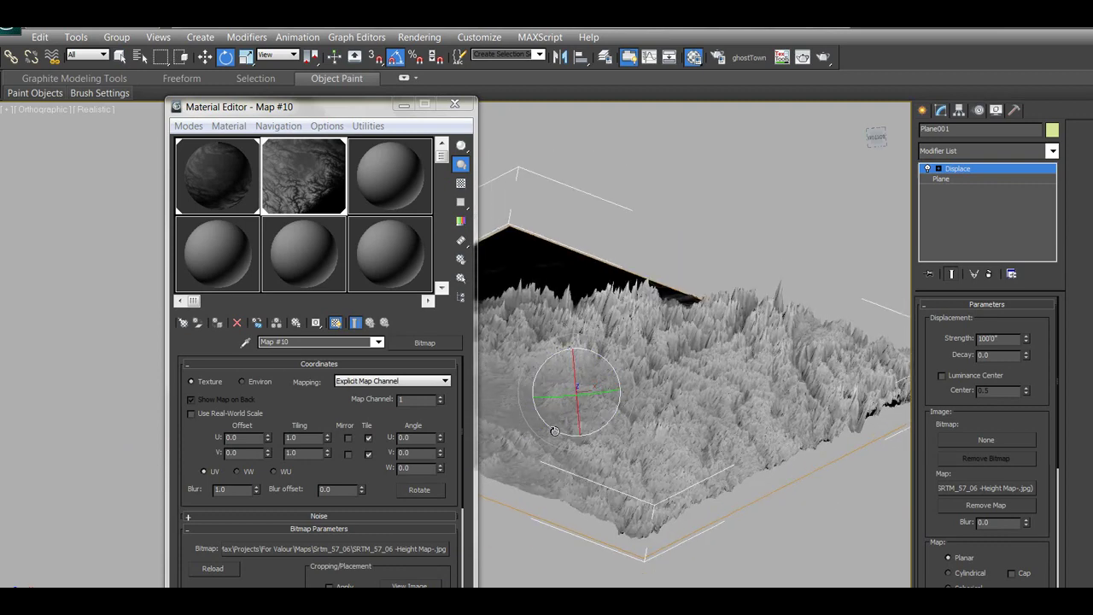
pyautogui.moveTo(554, 431); pyautogui.dragTo(558, 433)
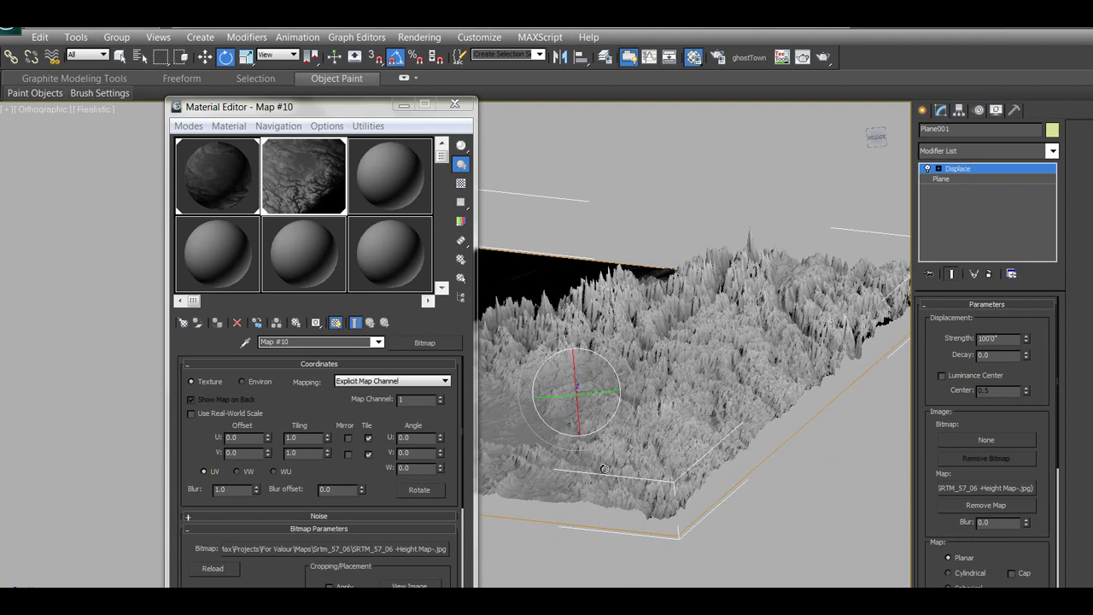
pyautogui.keyDown('alt'); pyautogui.moveTo(557, 433); pyautogui.dragTo(706, 432, button='middle'); pyautogui.keyUp('alt')
# Lower the Displace strength to 50 and render the current terrain view
pyautogui.moveTo(1016, 342); pyautogui.dragTo(957, 335)
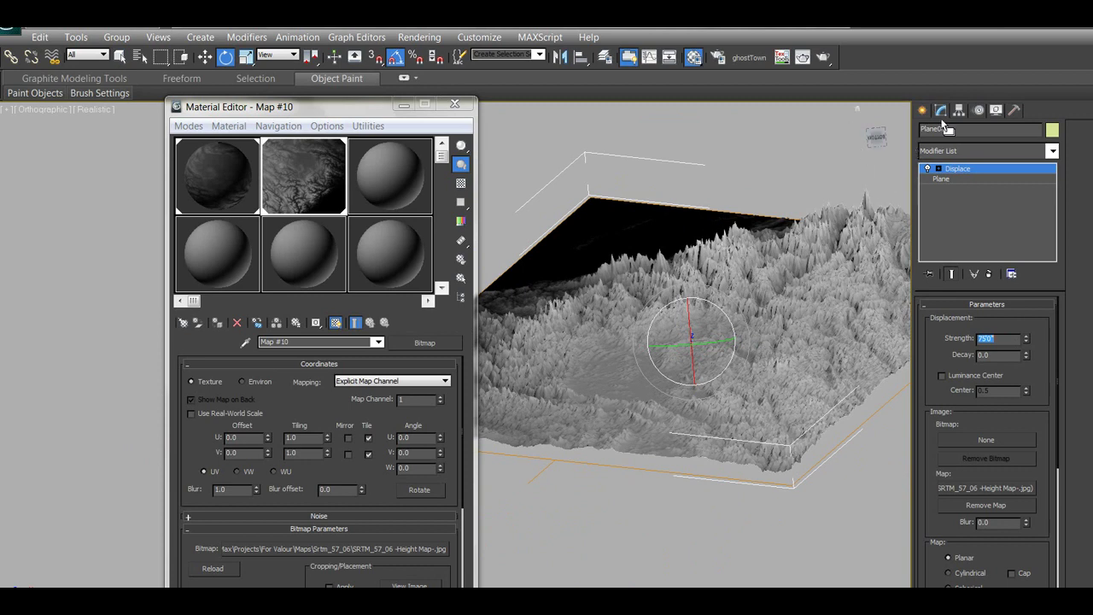
pyautogui.moveTo(771, 346); pyautogui.dragTo(733, 346, button='middle')
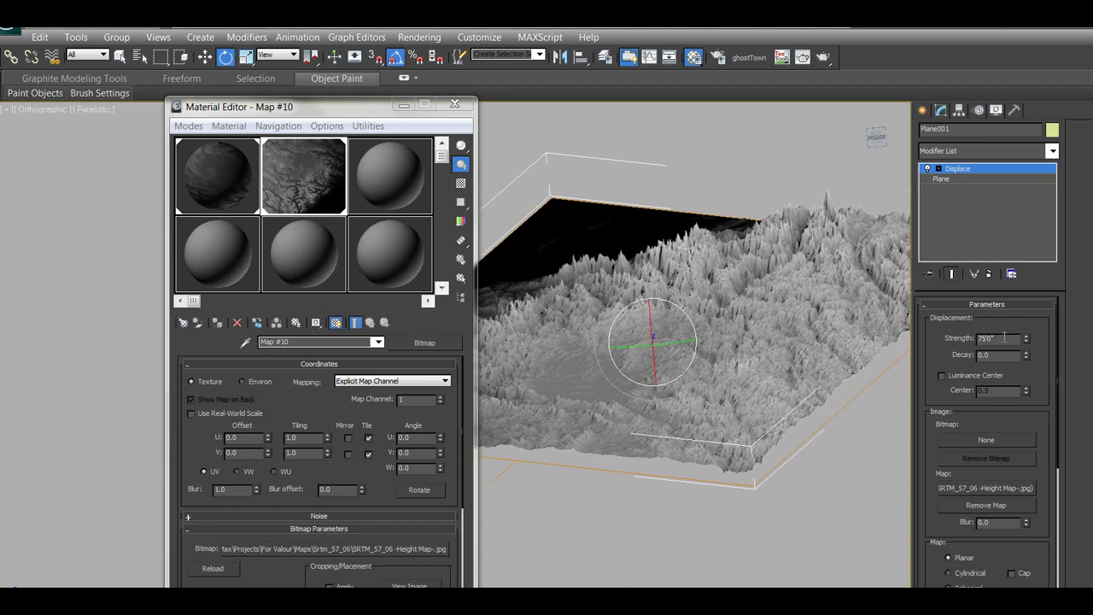
pyautogui.write('50')
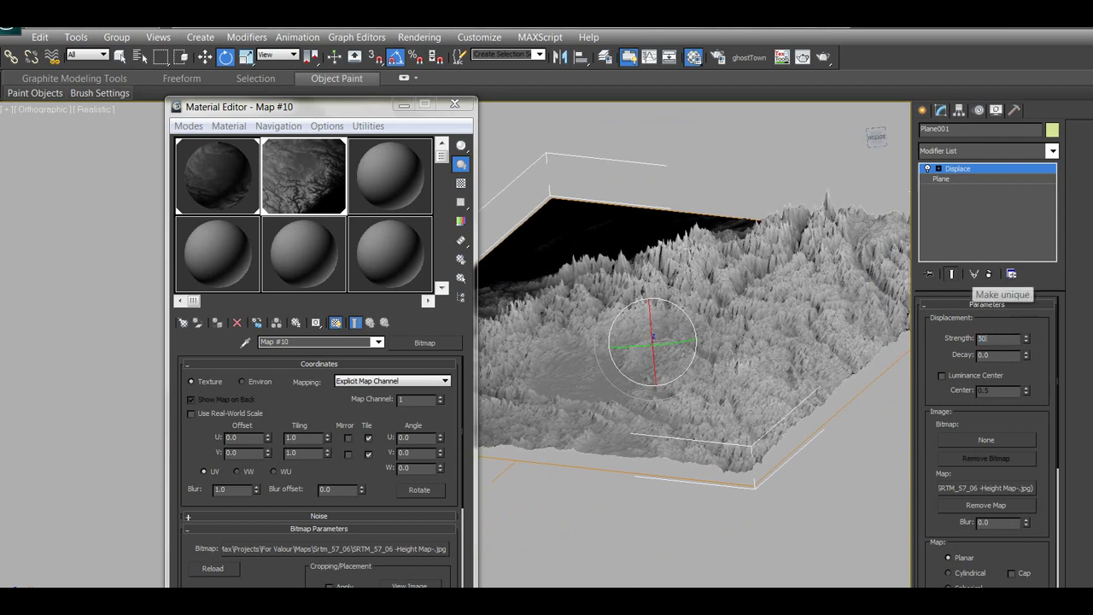
pyautogui.press('Return')
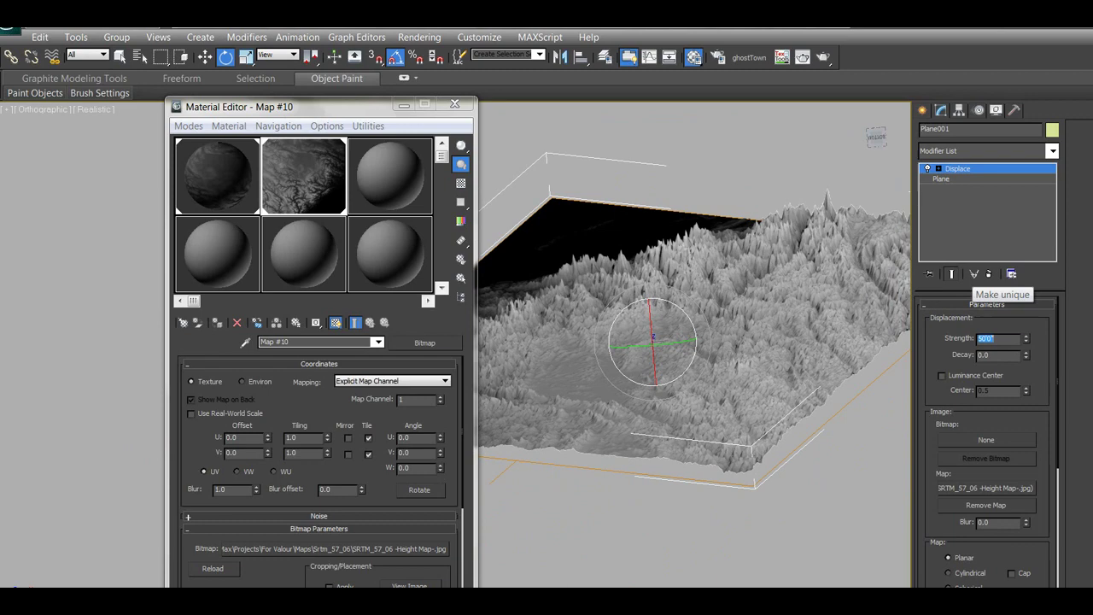
pyautogui.scroll(3, 757, 334)
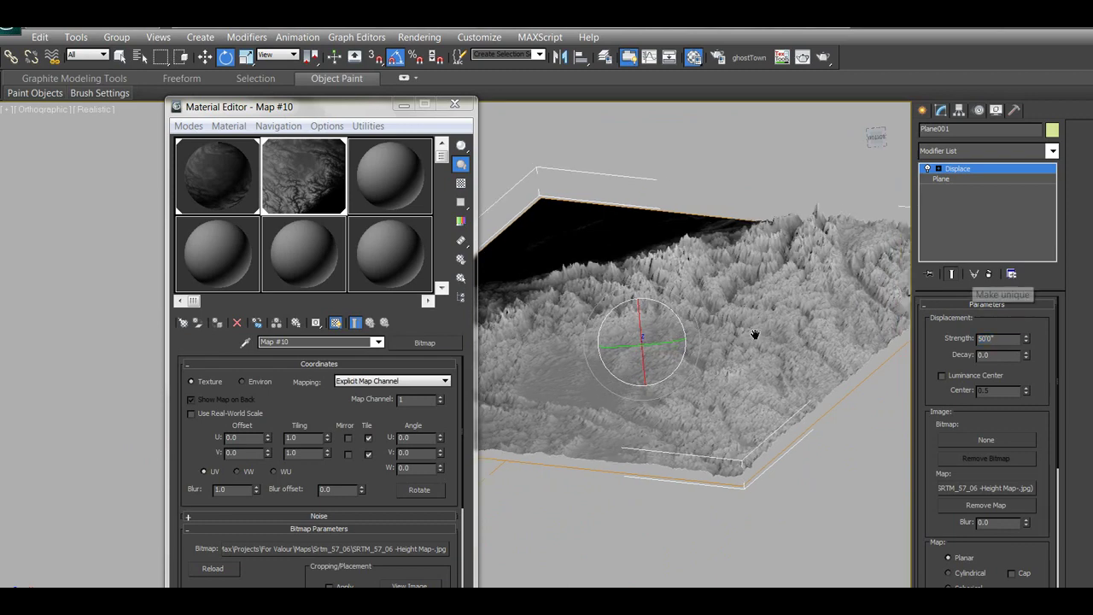
pyautogui.scroll(-5, 740, 359)
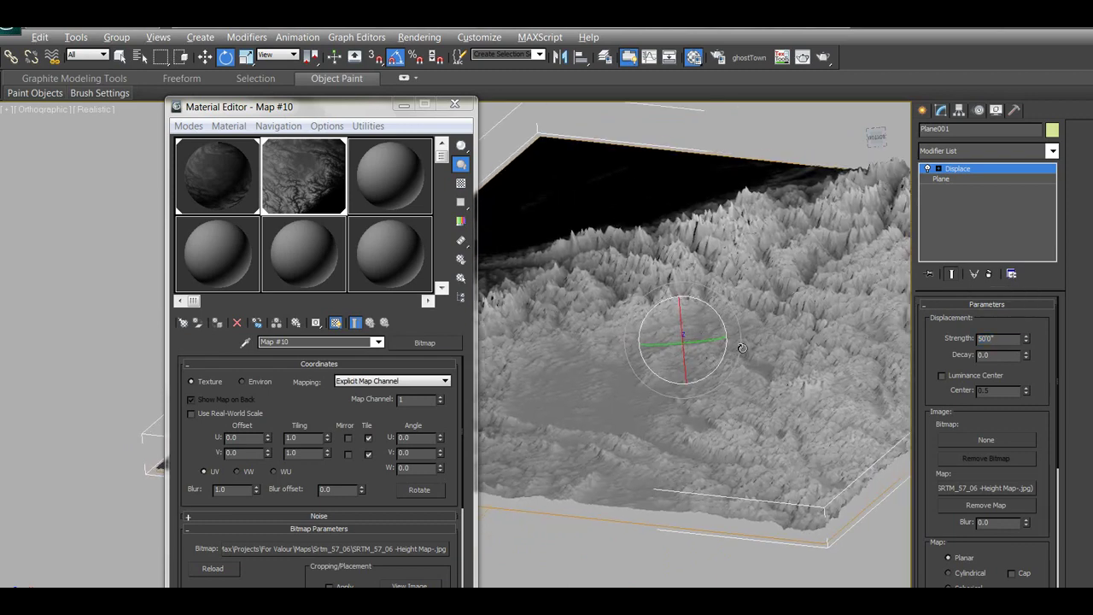
pyautogui.keyDown('alt'); pyautogui.moveTo(742, 344); pyautogui.dragTo(609, 367, button='middle'); pyautogui.keyUp('alt')
pyautogui.hotkey('shift', 'q')
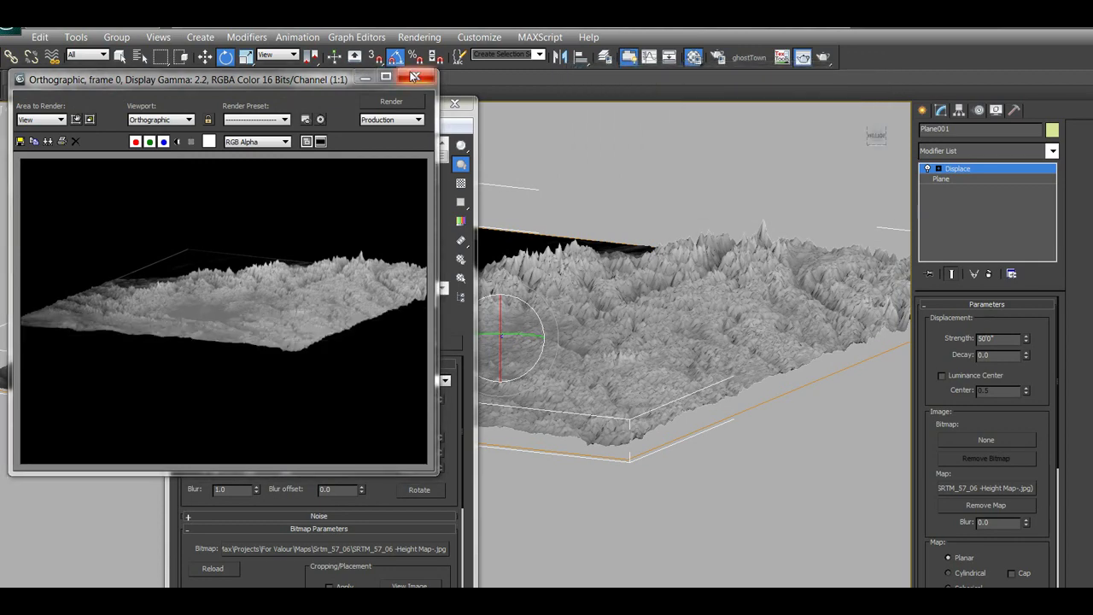
# Close the render window and bring up the 03 - Default material without assigning it
pyautogui.click(414, 78)
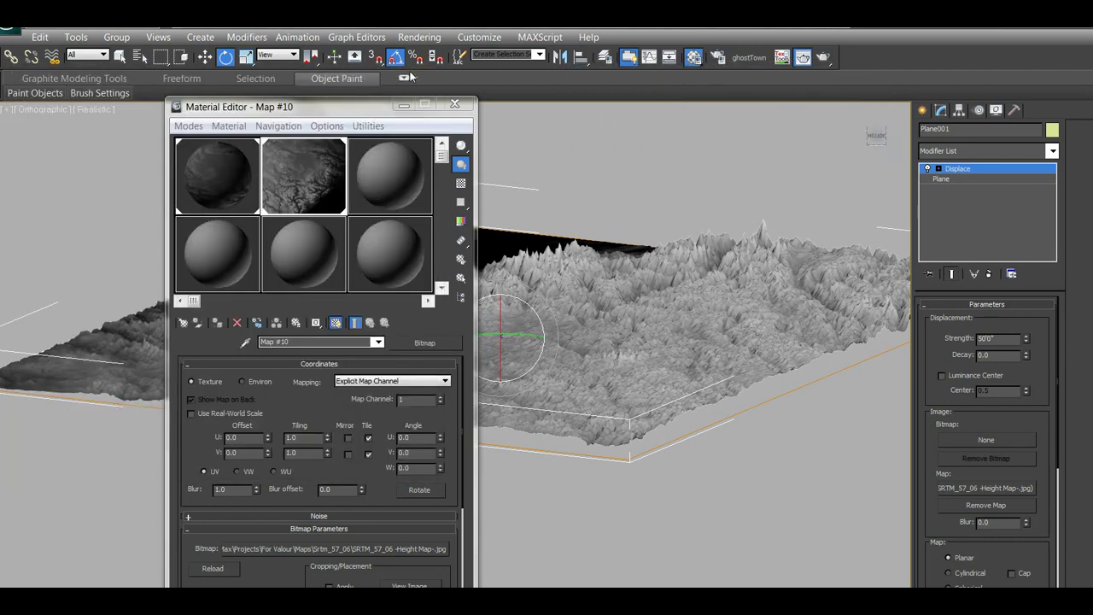
pyautogui.click(384, 184)
pyautogui.doubleClick(416, 217)
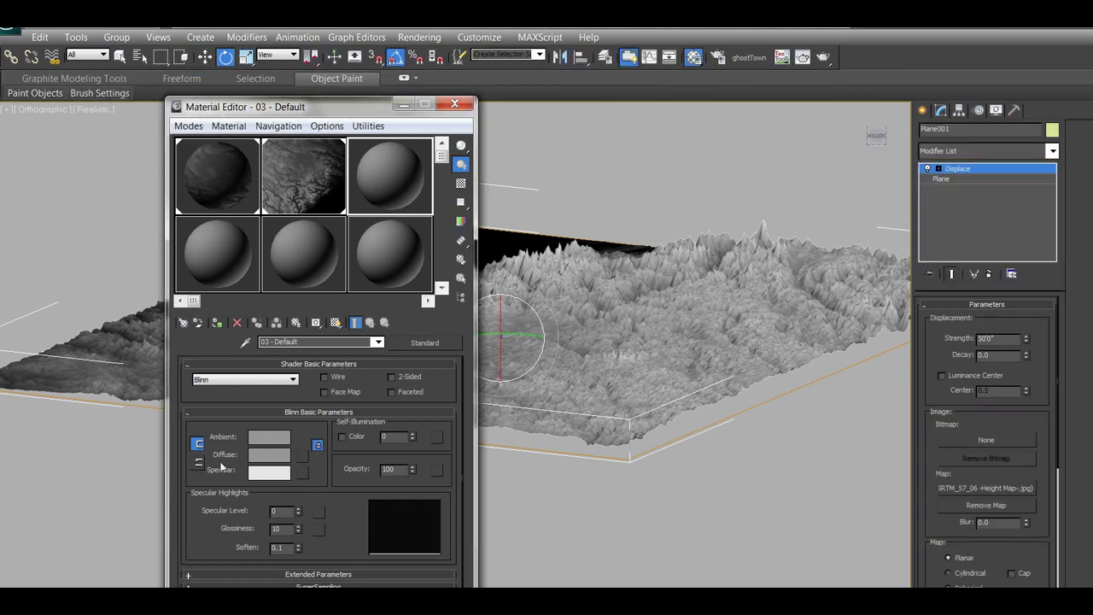
pyautogui.click(217, 322)
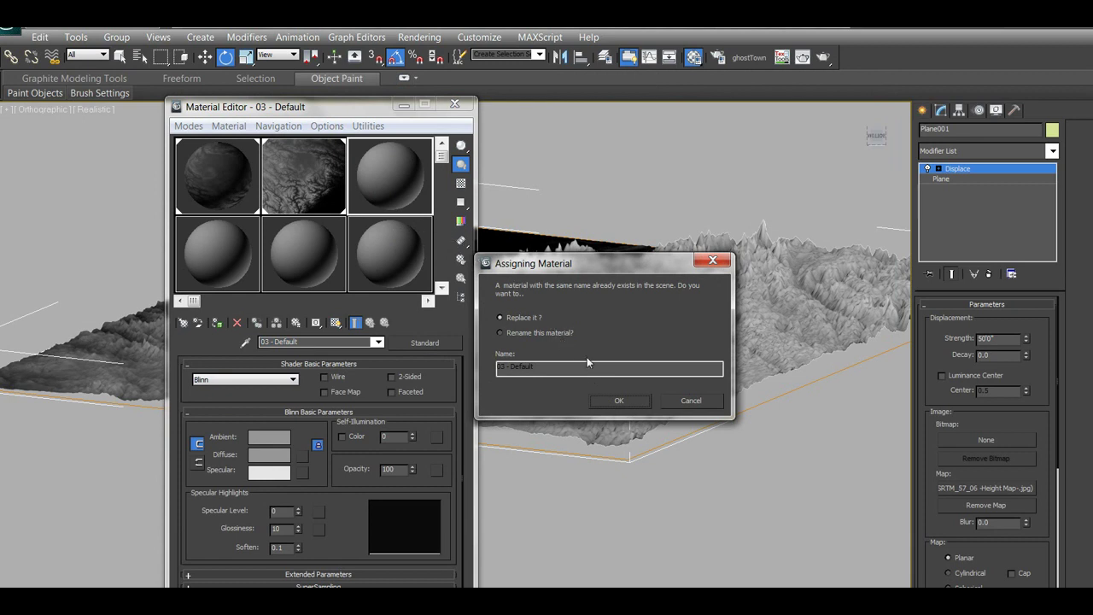
pyautogui.click(690, 400)
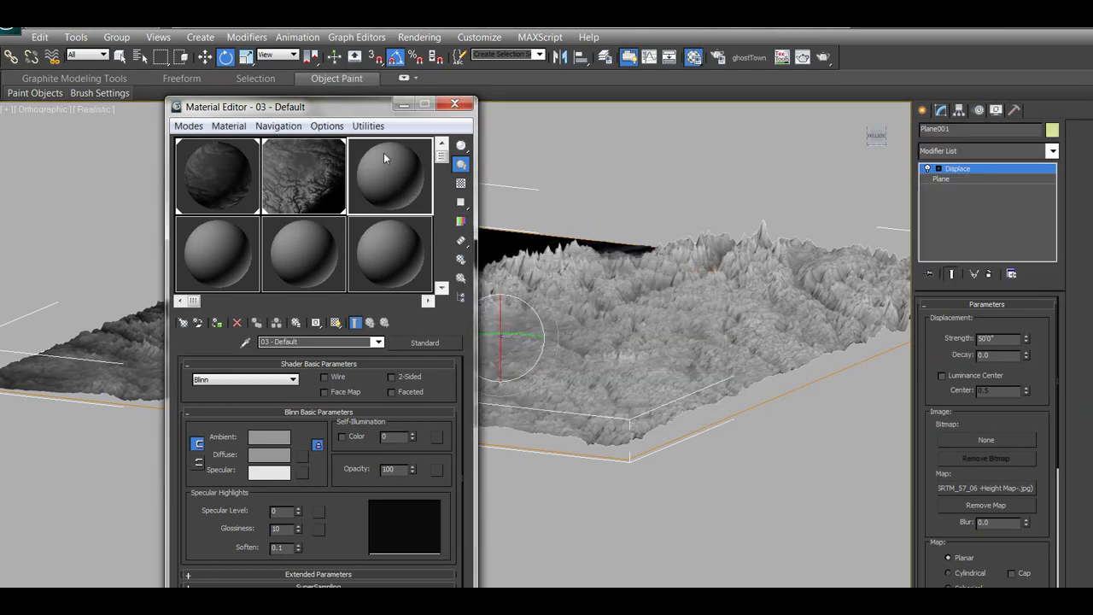
# Load SRTM_57_06 -Color-.jpg as a Bitmap in the material's Diffuse map slot
pyautogui.click(302, 454)
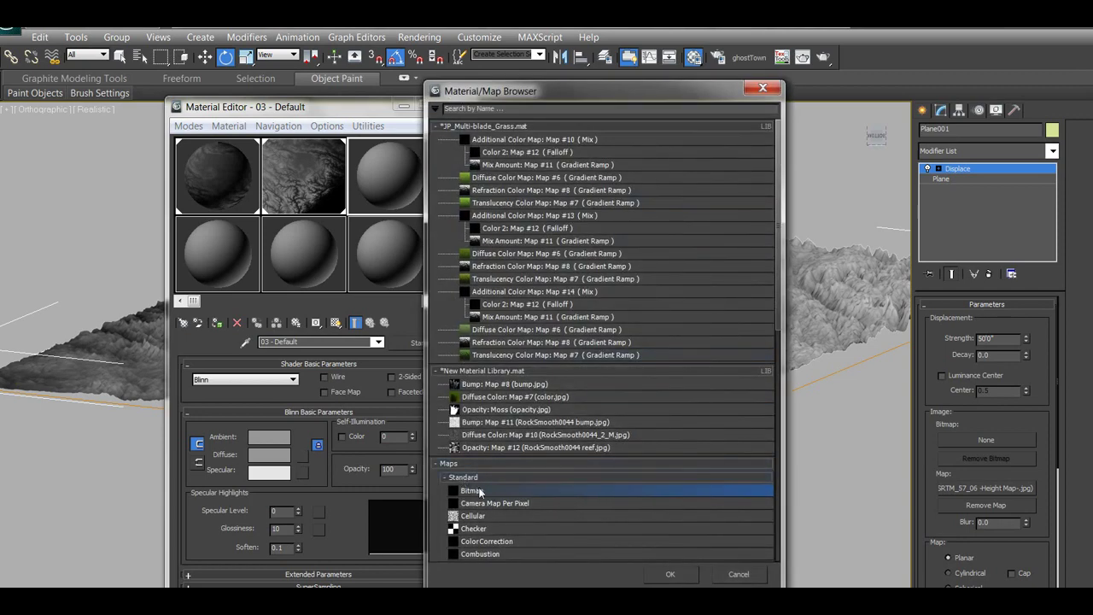
pyautogui.doubleClick(472, 490)
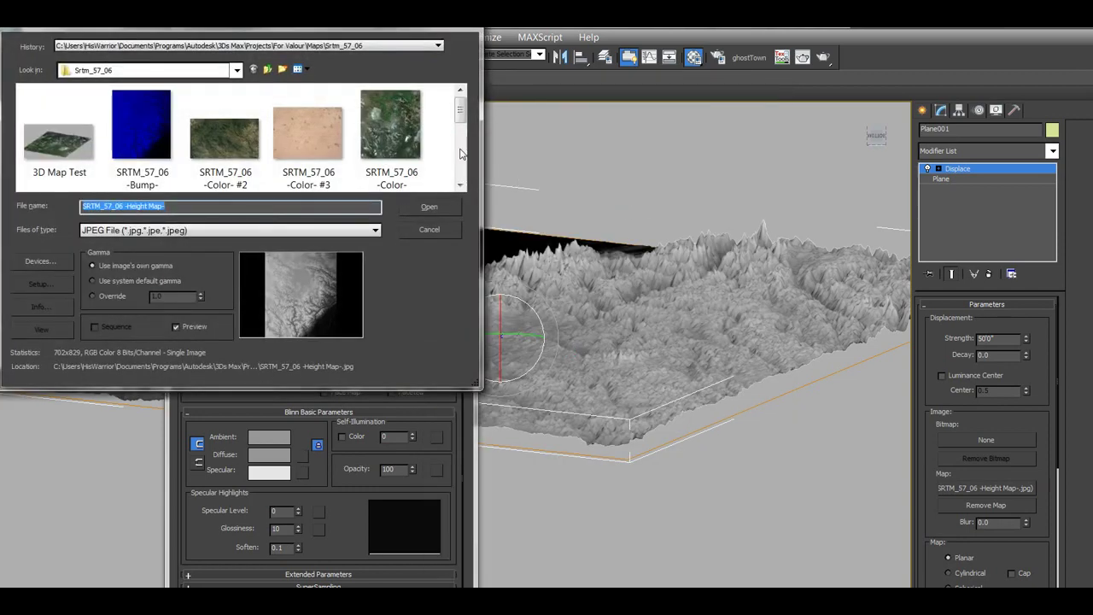
pyautogui.click(399, 139)
pyautogui.doubleClick(417, 187)
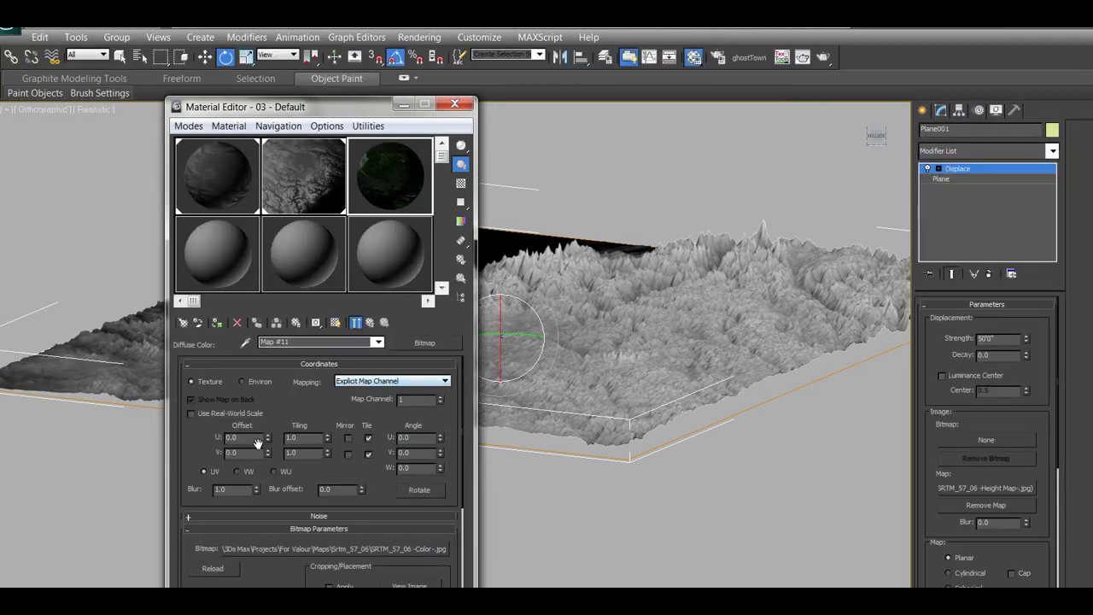
# Assign the textured material to the terrain, replacing the same-named one, and show it shaded in the viewport
pyautogui.click(218, 322)
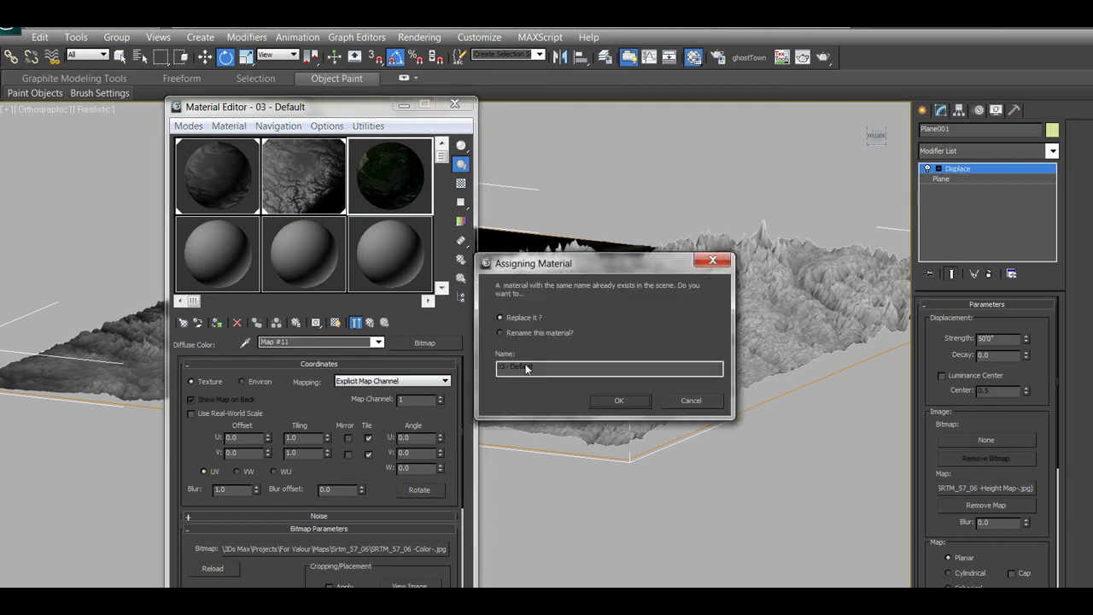
pyautogui.click(619, 400)
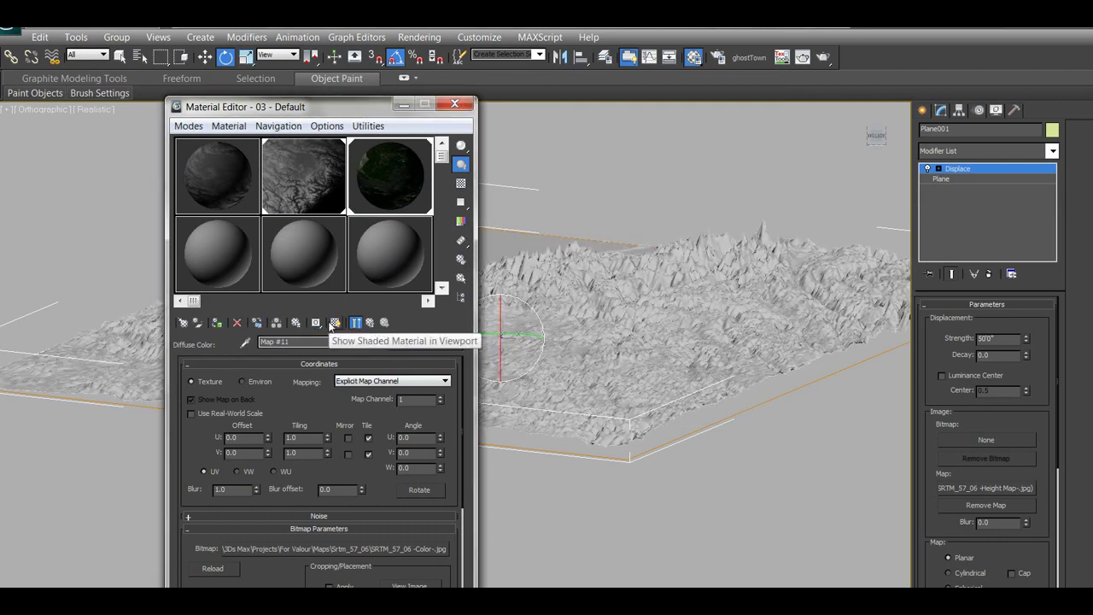
pyautogui.click(334, 323)
pyautogui.moveTo(607, 353); pyautogui.dragTo(622, 381, button='middle')
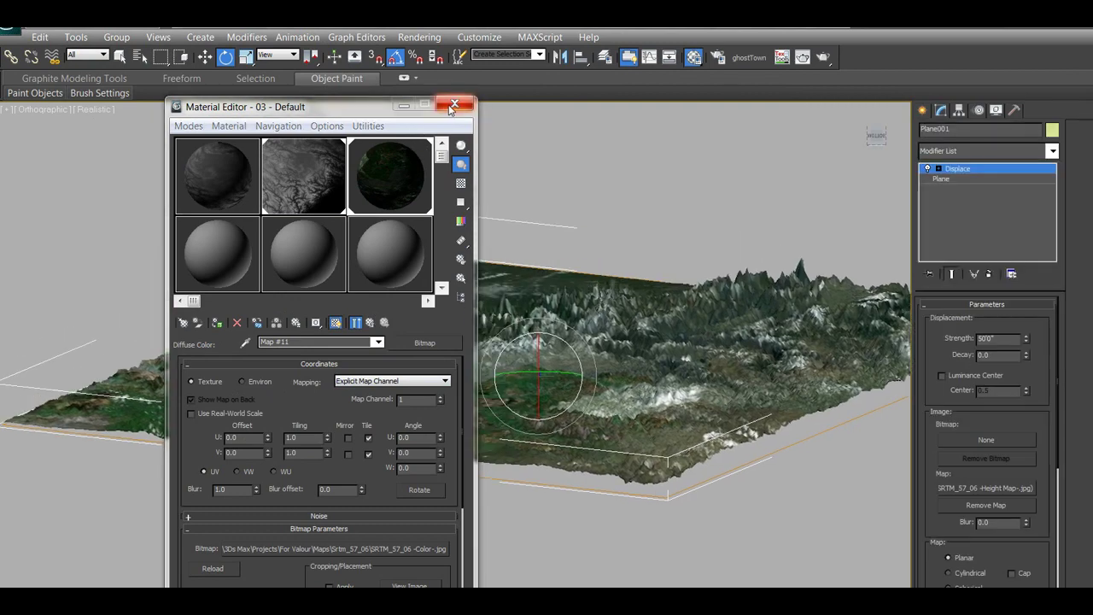
pyautogui.click(455, 104)
pyautogui.moveTo(581, 439); pyautogui.dragTo(491, 427, button='middle')
pyautogui.moveTo(548, 403)
pyautogui.keyDown('alt'); pyautogui.mouseDown(button='middle')
pyautogui.moveTo(538, 409)
pyautogui.moveTo(556, 402)
pyautogui.moveTo(547, 392)
pyautogui.mouseUp(button='middle'); pyautogui.keyUp('alt')
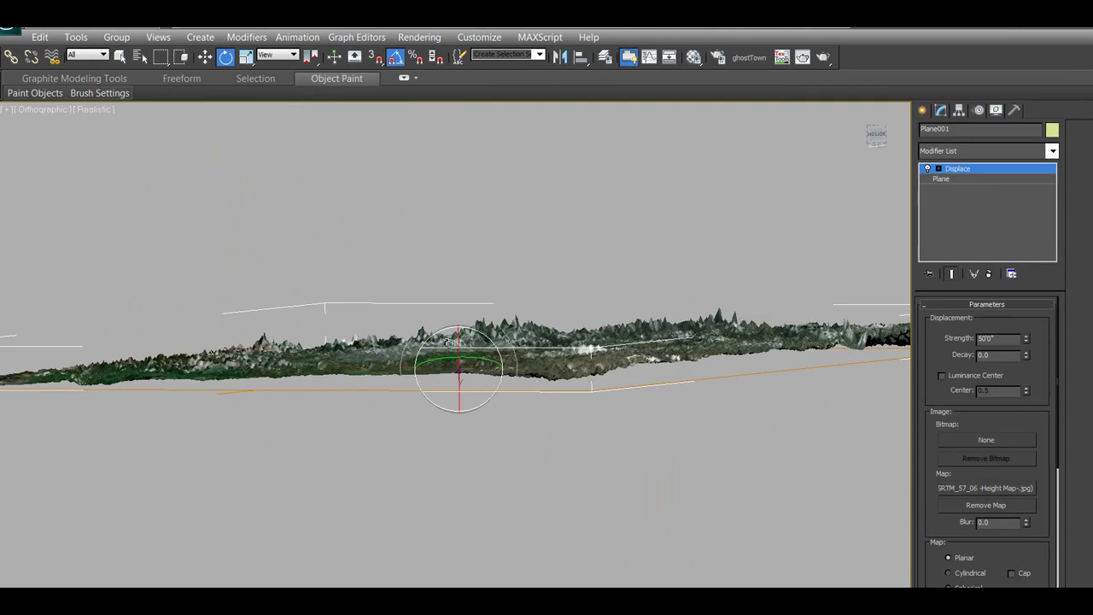
# Drag the plain grey slot-6 material onto the terrain plane, replacing the satellite texture
pyautogui.keyDown('alt'); pyautogui.moveTo(356, 388); pyautogui.dragTo(359, 398, button='middle'); pyautogui.keyUp('alt')
pyautogui.keyDown('alt'); pyautogui.moveTo(705, 395); pyautogui.dragTo(547, 408, button='middle'); pyautogui.keyUp('alt')
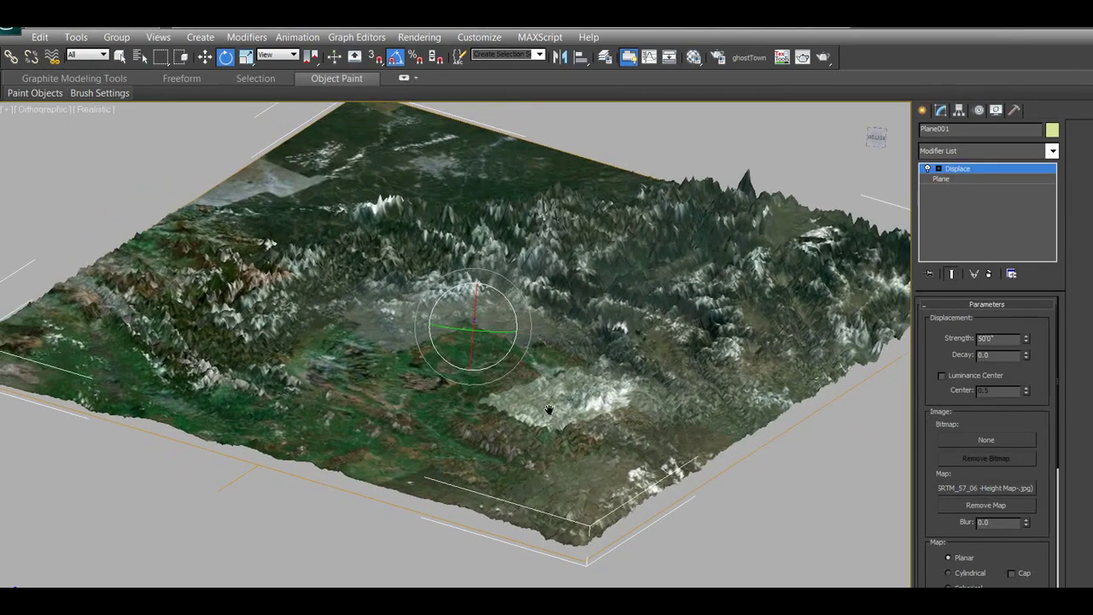
pyautogui.keyDown('alt'); pyautogui.moveTo(525, 364); pyautogui.dragTo(660, 293, button='middle'); pyautogui.keyUp('alt')
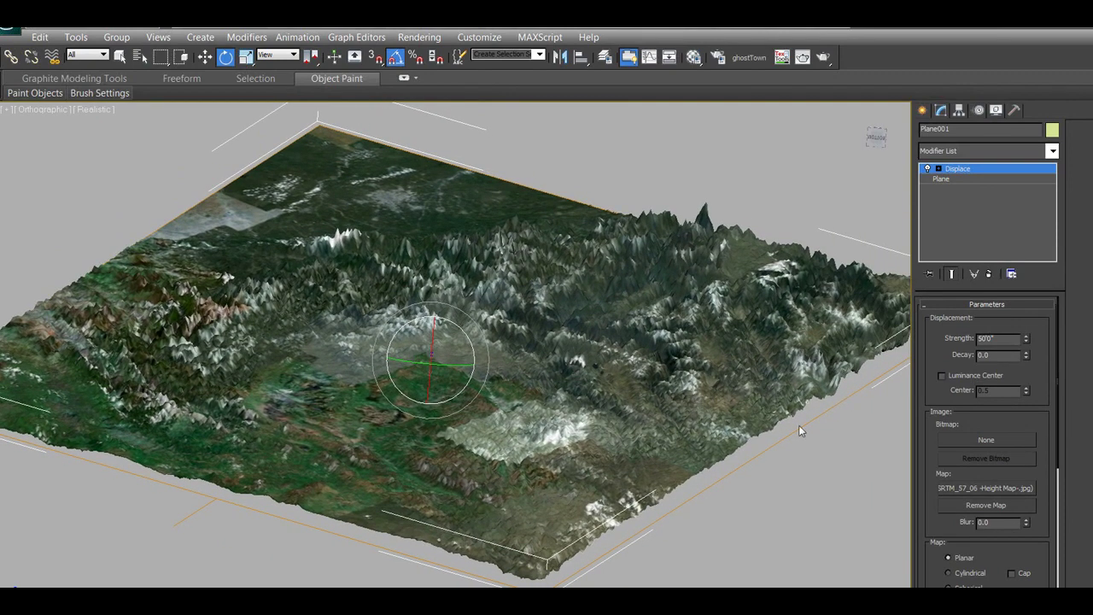
pyautogui.keyDown('alt'); pyautogui.moveTo(800, 431); pyautogui.dragTo(557, 415, button='middle'); pyautogui.keyUp('alt')
pyautogui.scroll(-3, 556, 415)
pyautogui.moveTo(568, 462); pyautogui.dragTo(581, 432, button='middle')
pyautogui.press('m')
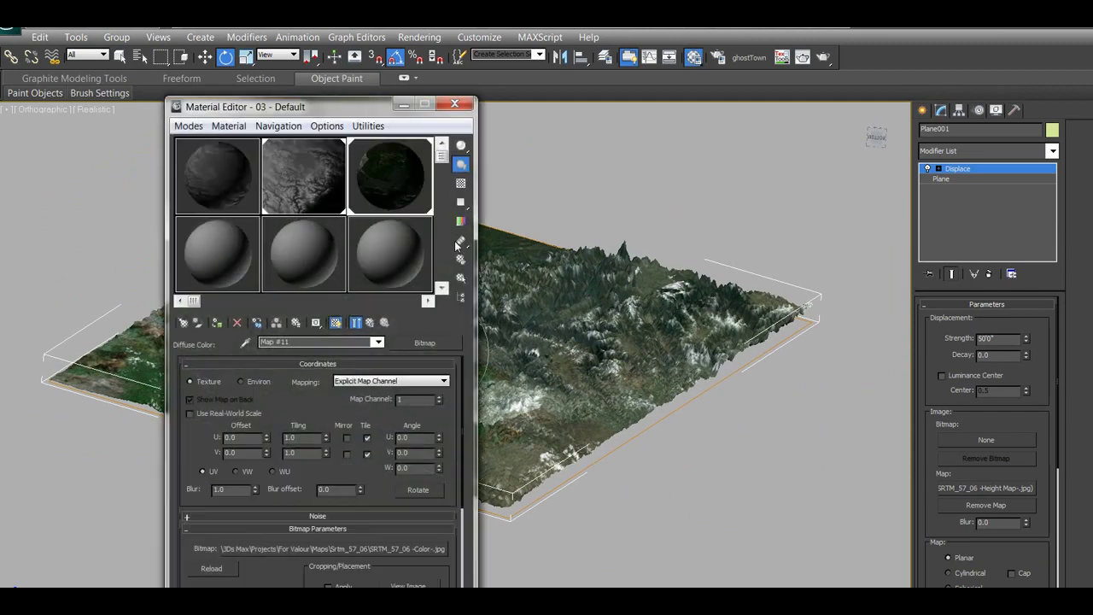
pyautogui.moveTo(399, 256); pyautogui.dragTo(589, 343)
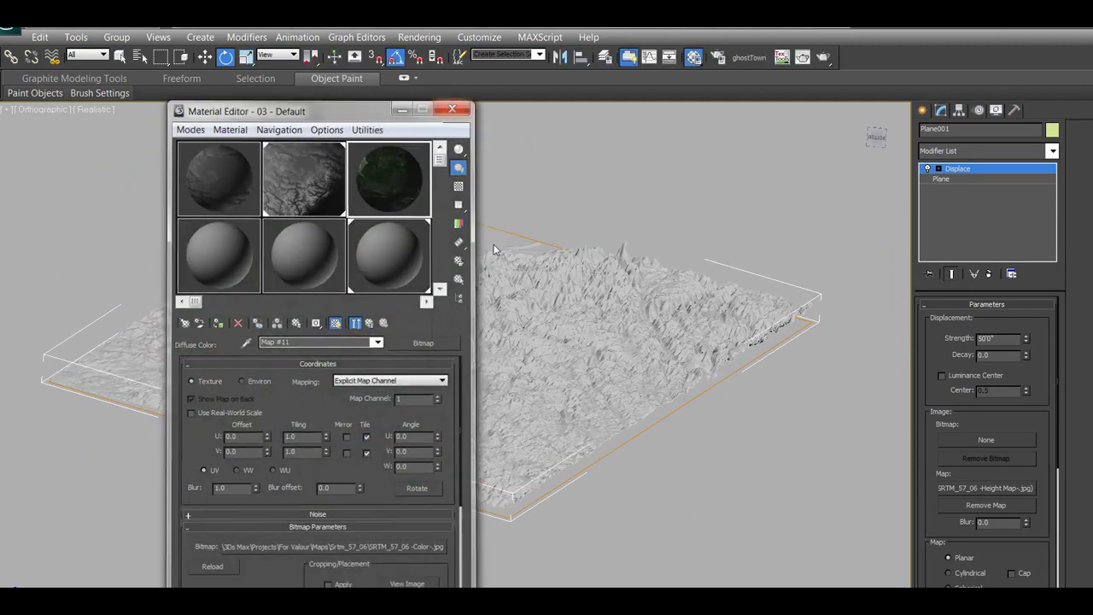
pyautogui.press('m')
# Render an oblique view of the grey displaced terrain, then close the render window
pyautogui.scroll(4, 518, 374)
pyautogui.scroll(8, 547, 405)
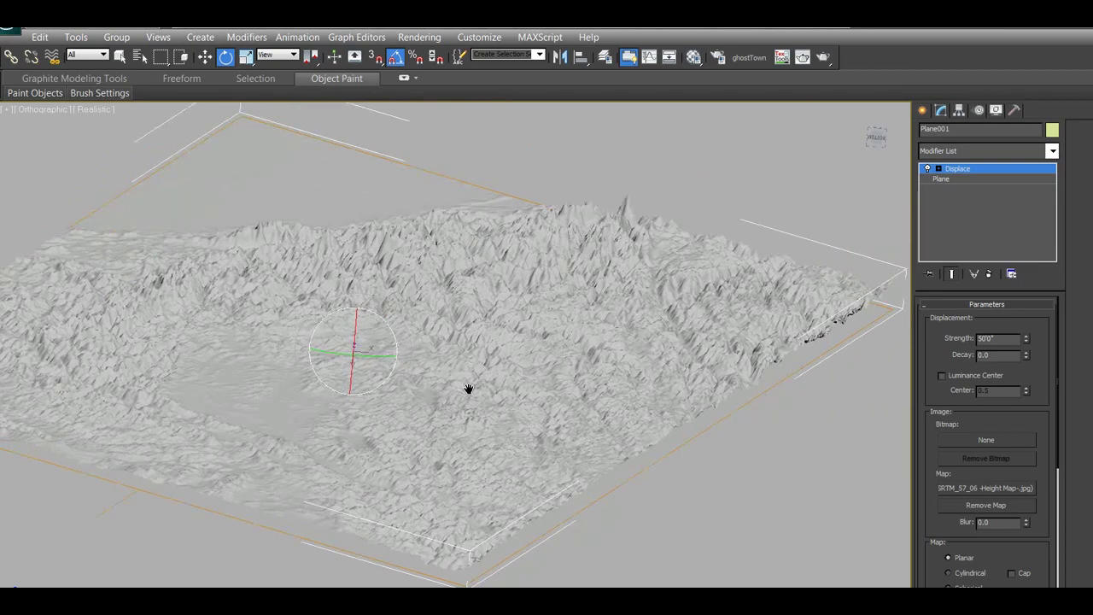
pyautogui.scroll(-6, 597, 360)
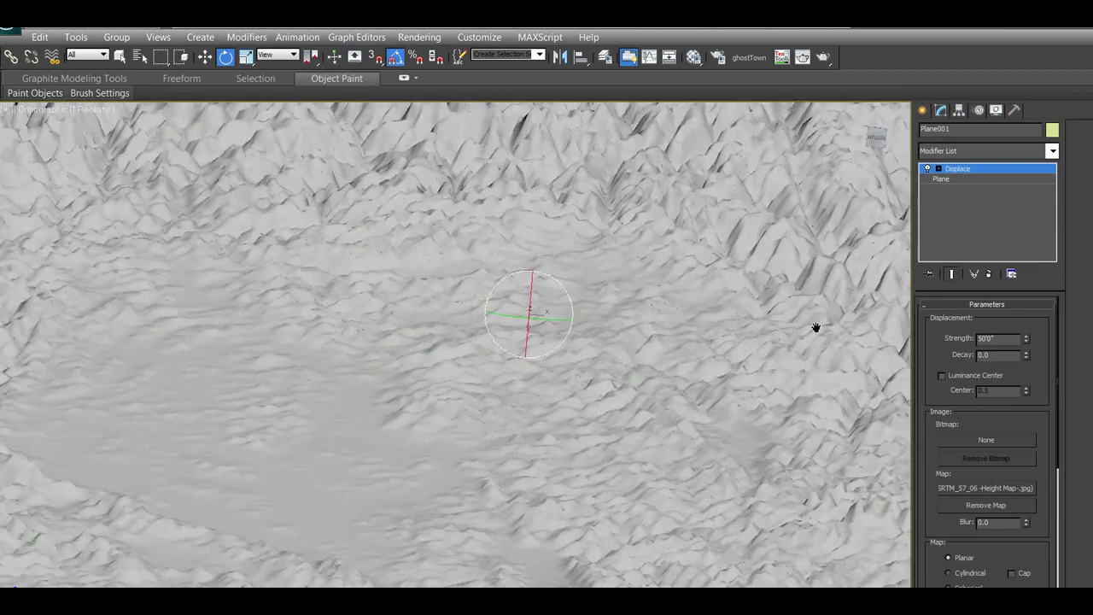
pyautogui.keyDown('alt'); pyautogui.moveTo(444, 393); pyautogui.dragTo(505, 408, button='middle'); pyautogui.keyUp('alt')
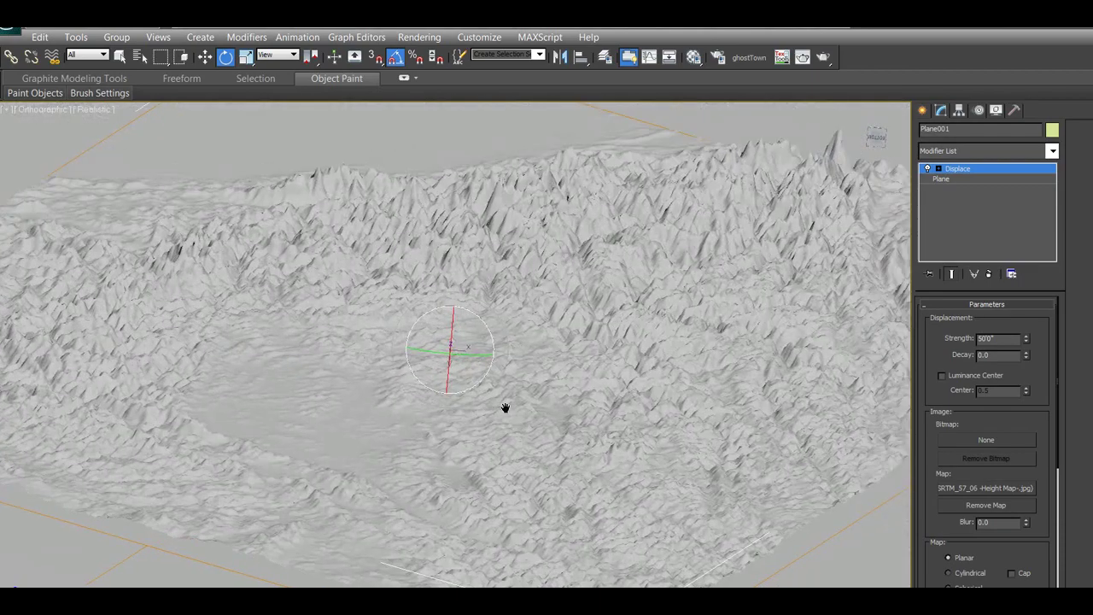
pyautogui.hotkey('shift', 'q')
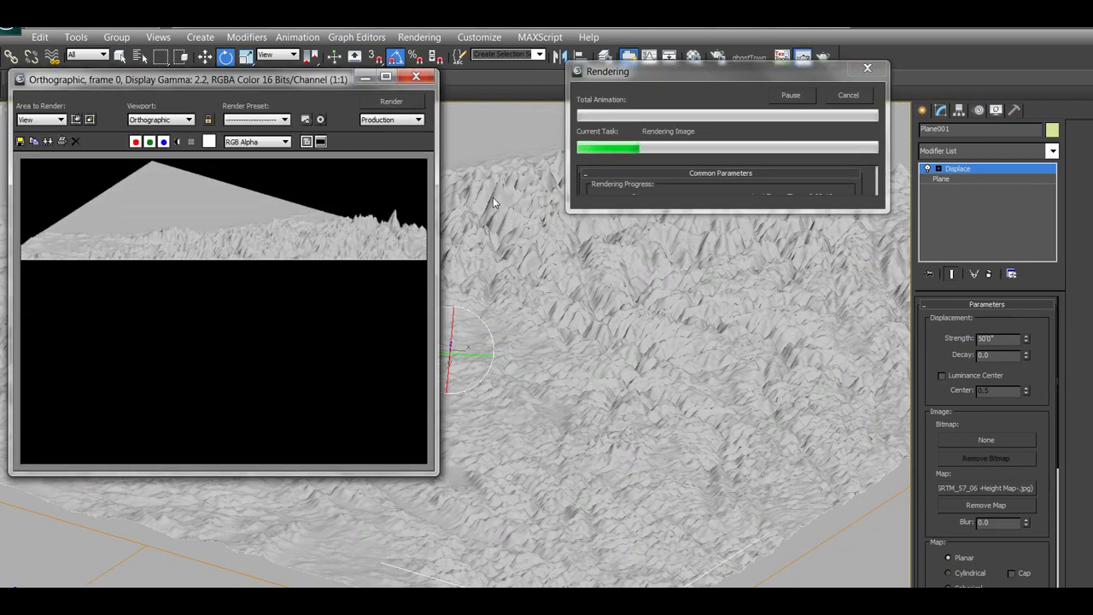
pyautogui.click(414, 78)
pyautogui.moveTo(638, 351)
pyautogui.keyDown('alt'); pyautogui.mouseDown(button='middle')
pyautogui.moveTo(627, 349)
pyautogui.moveTo(642, 340)
pyautogui.mouseUp(button='middle'); pyautogui.keyUp('alt')
pyautogui.scroll(-3, 642, 340)
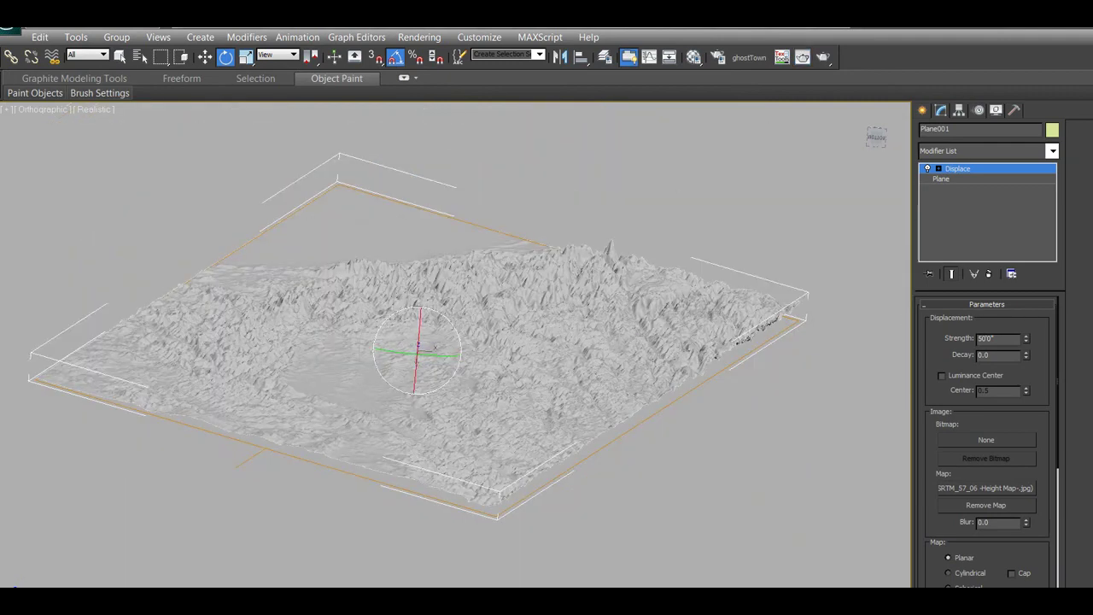